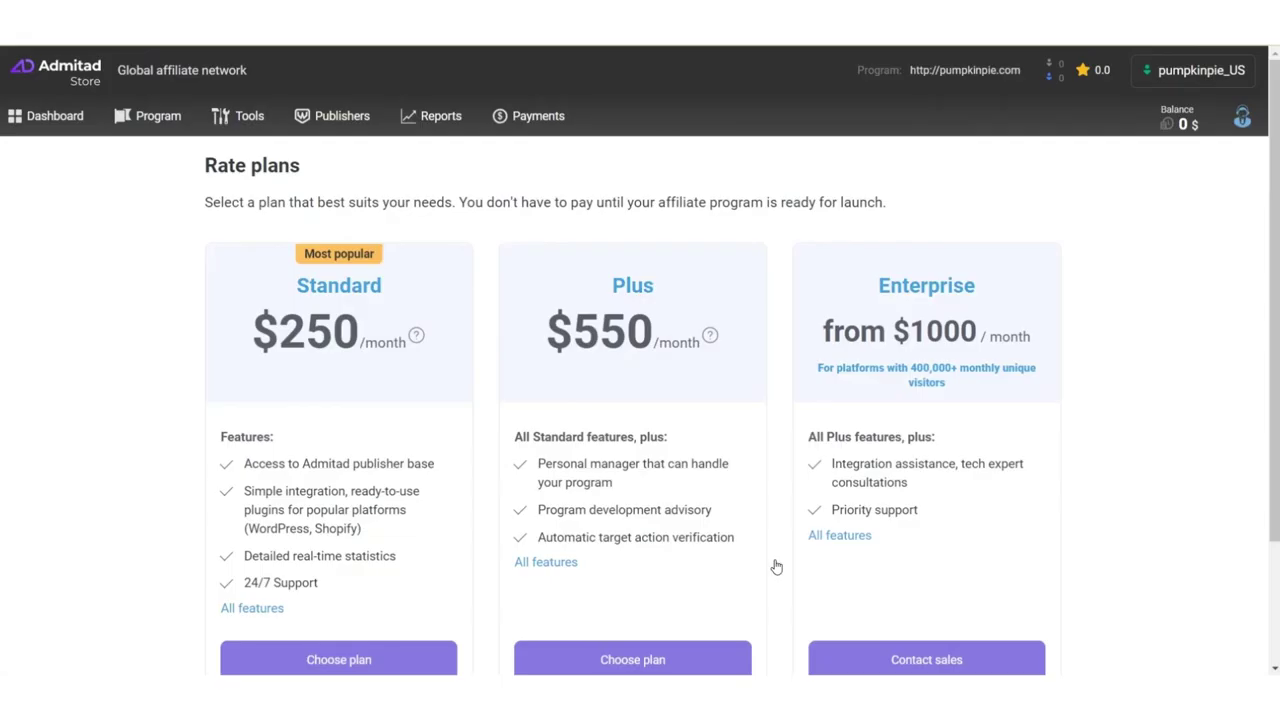
Choose the Standard rate plan and open the required documents and payment details specifications
{"action": "scroll", "coordinate": [776, 567], "scroll_direction": "down", "scroll_amount": 1}
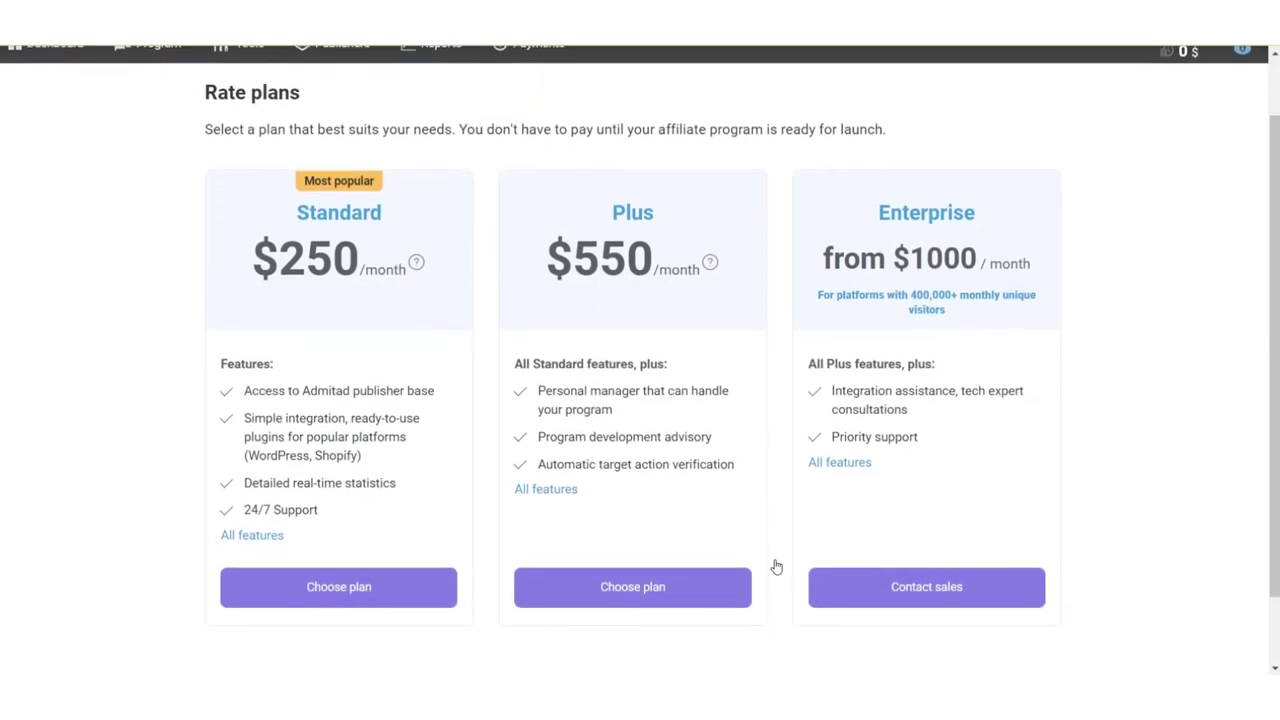
{"action": "left_click", "coordinate": [352, 596]}
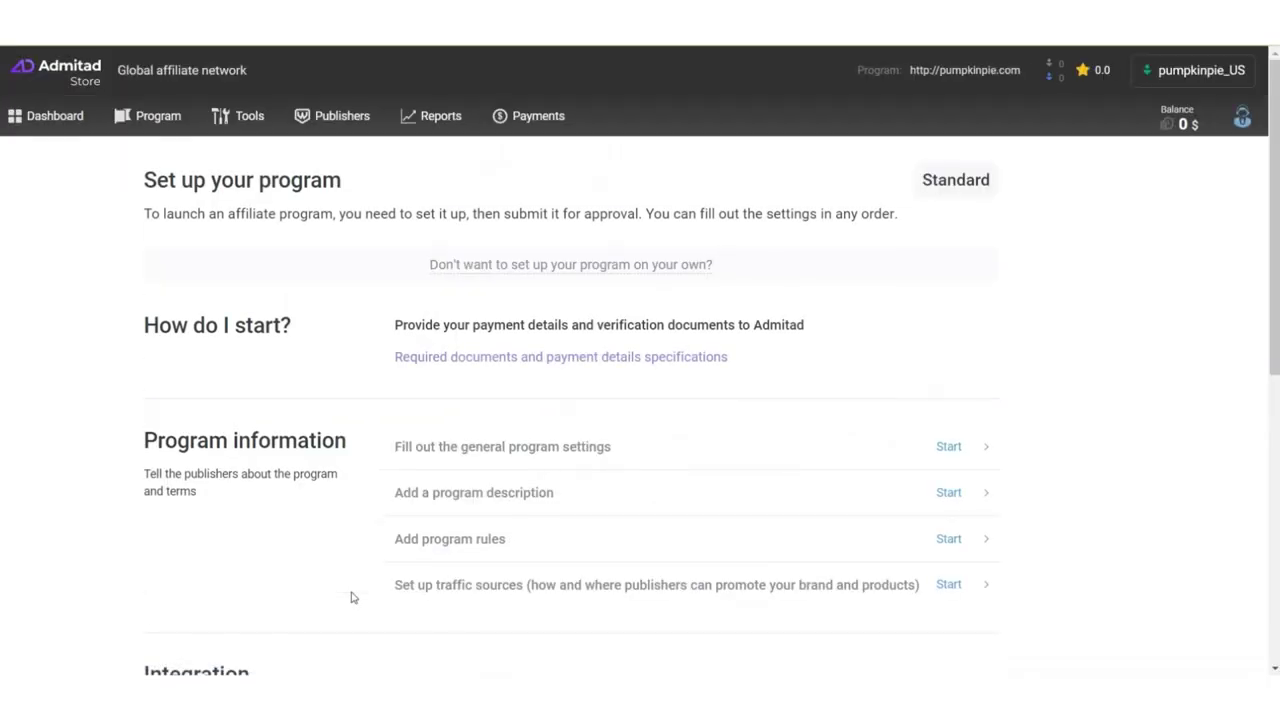
{"action": "left_click", "coordinate": [443, 360]}
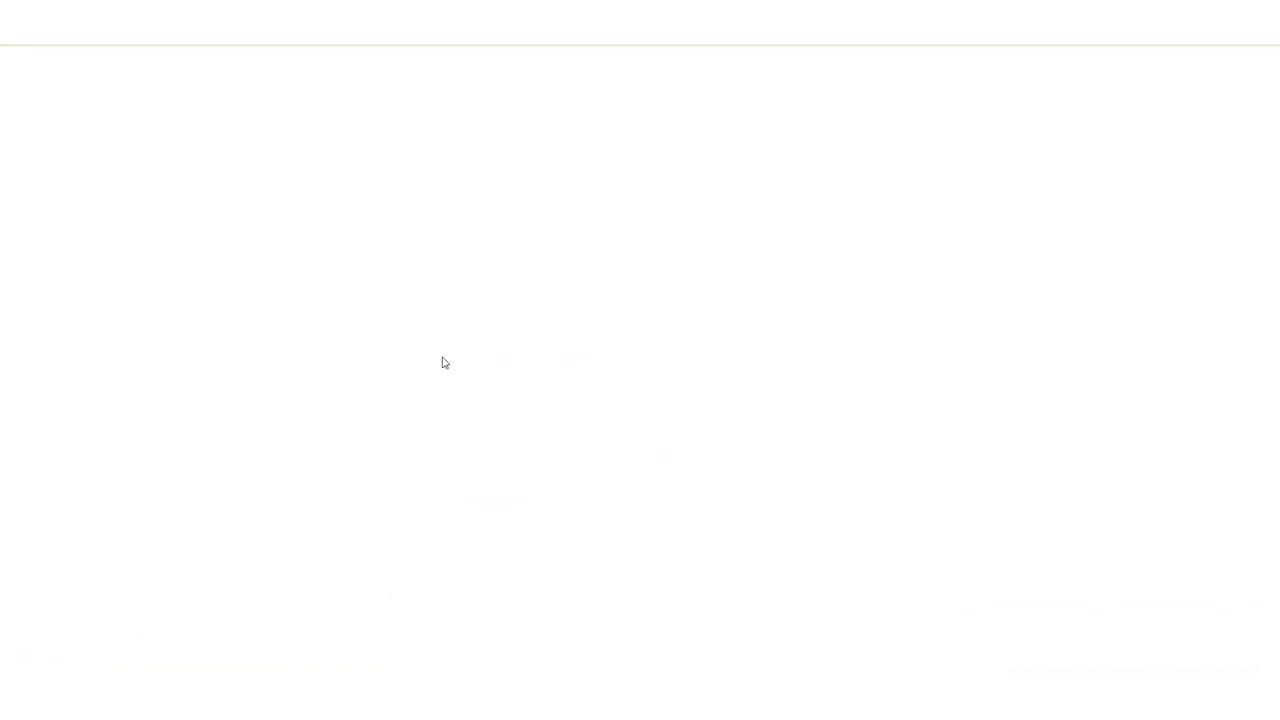
Expand the Other countries section and read which documents and payment details are required
{"action": "scroll", "coordinate": [806, 497], "scroll_direction": "down", "scroll_amount": 3}
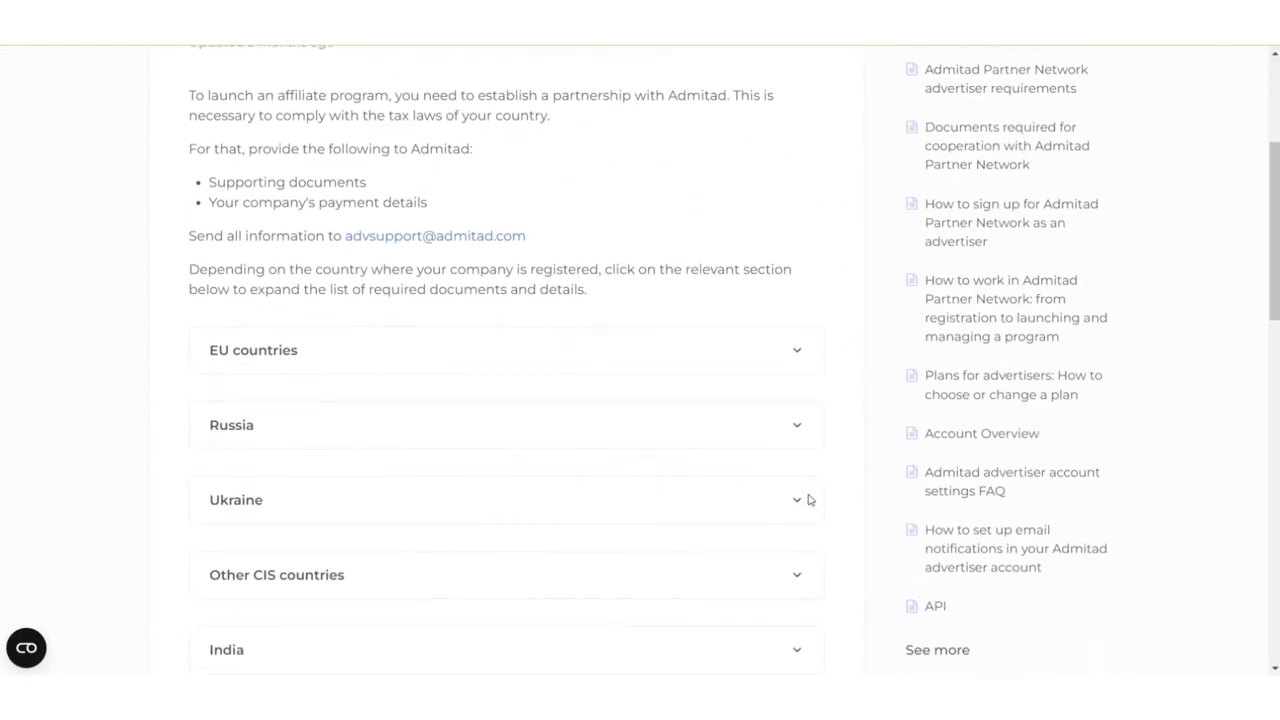
{"action": "scroll", "coordinate": [808, 499], "scroll_direction": "down", "scroll_amount": 4}
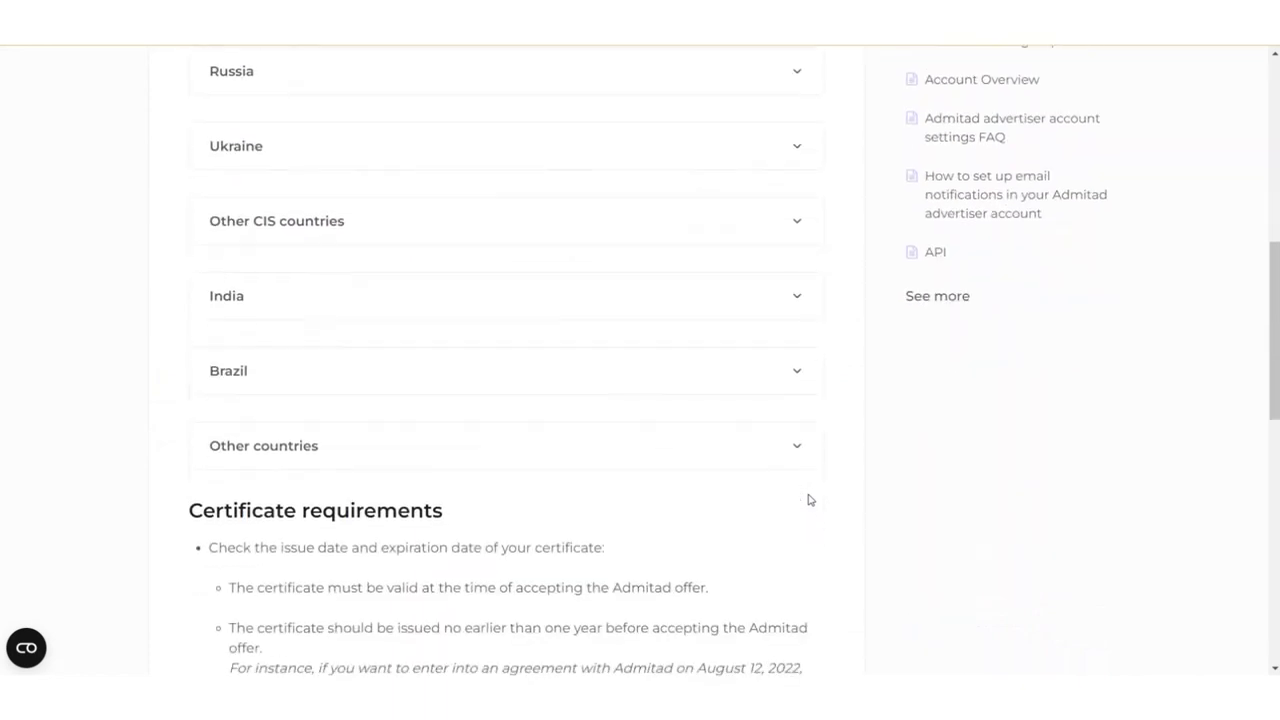
{"action": "left_click", "coordinate": [762, 455]}
{"action": "scroll", "coordinate": [761, 457], "scroll_direction": "down", "scroll_amount": 1}
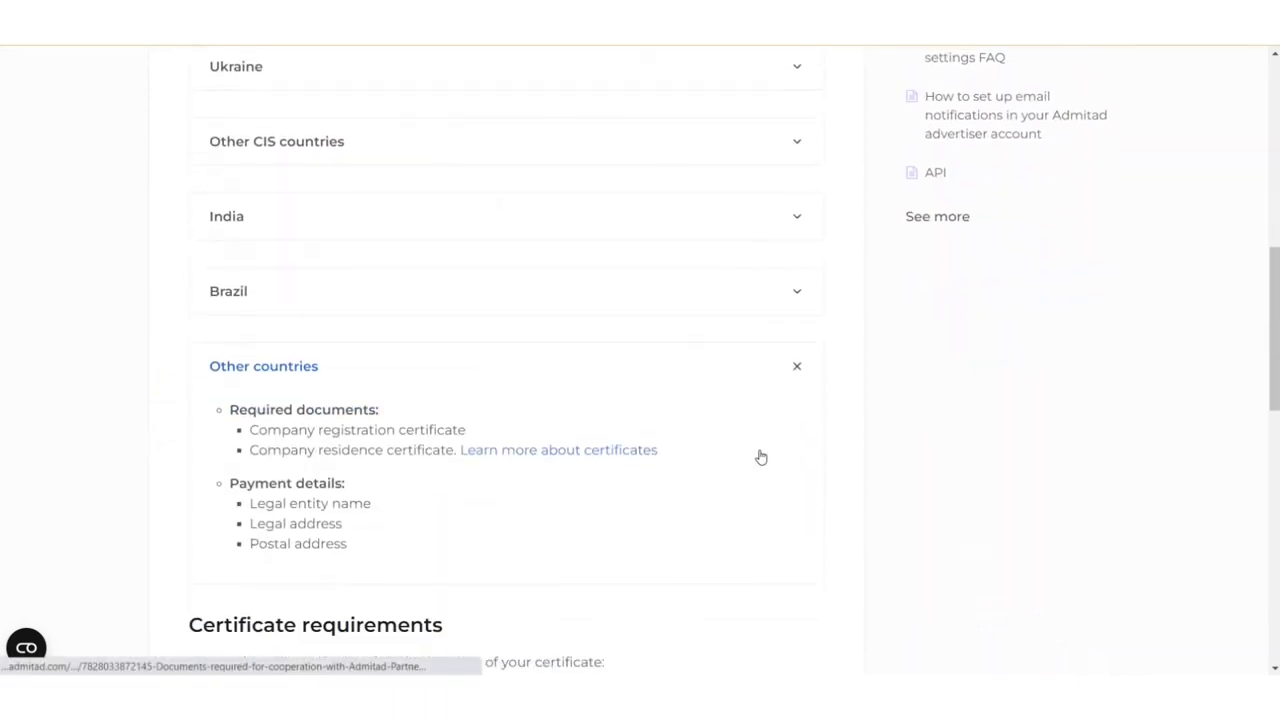
{"action": "scroll", "coordinate": [761, 457], "scroll_direction": "down", "scroll_amount": 1}
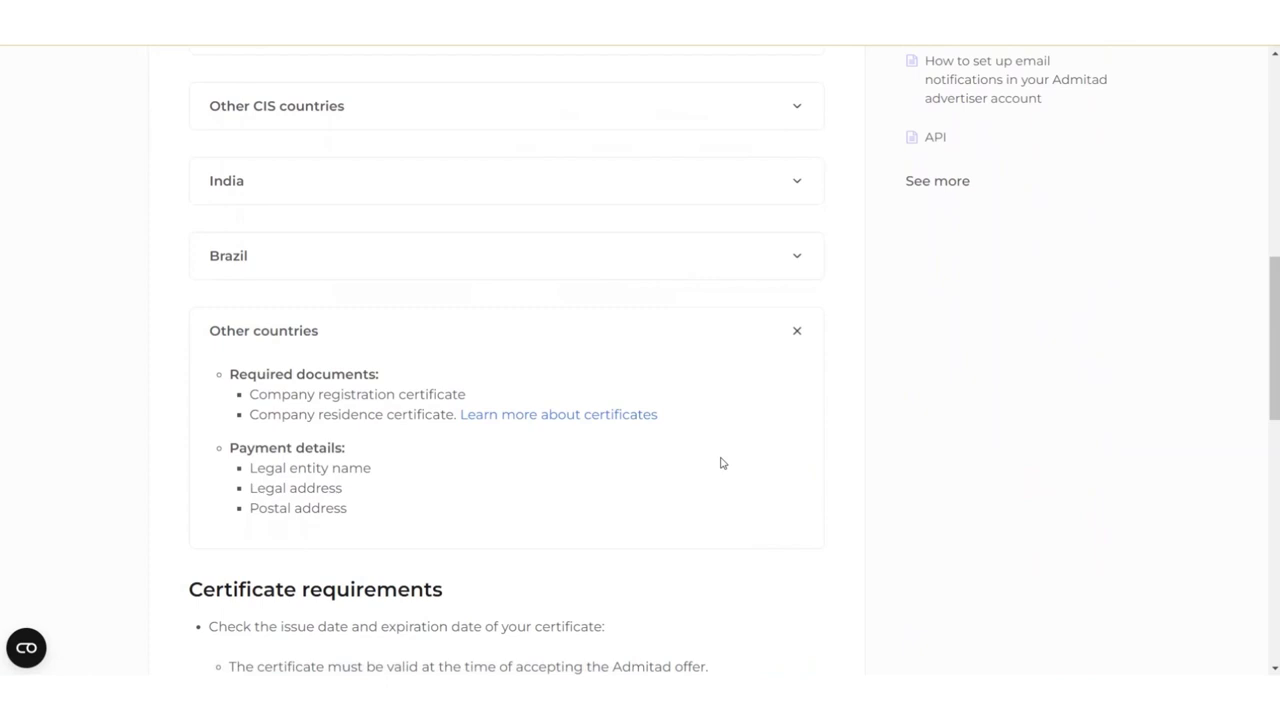
{"action": "scroll", "coordinate": [722, 463], "scroll_direction": "up", "scroll_amount": 6}
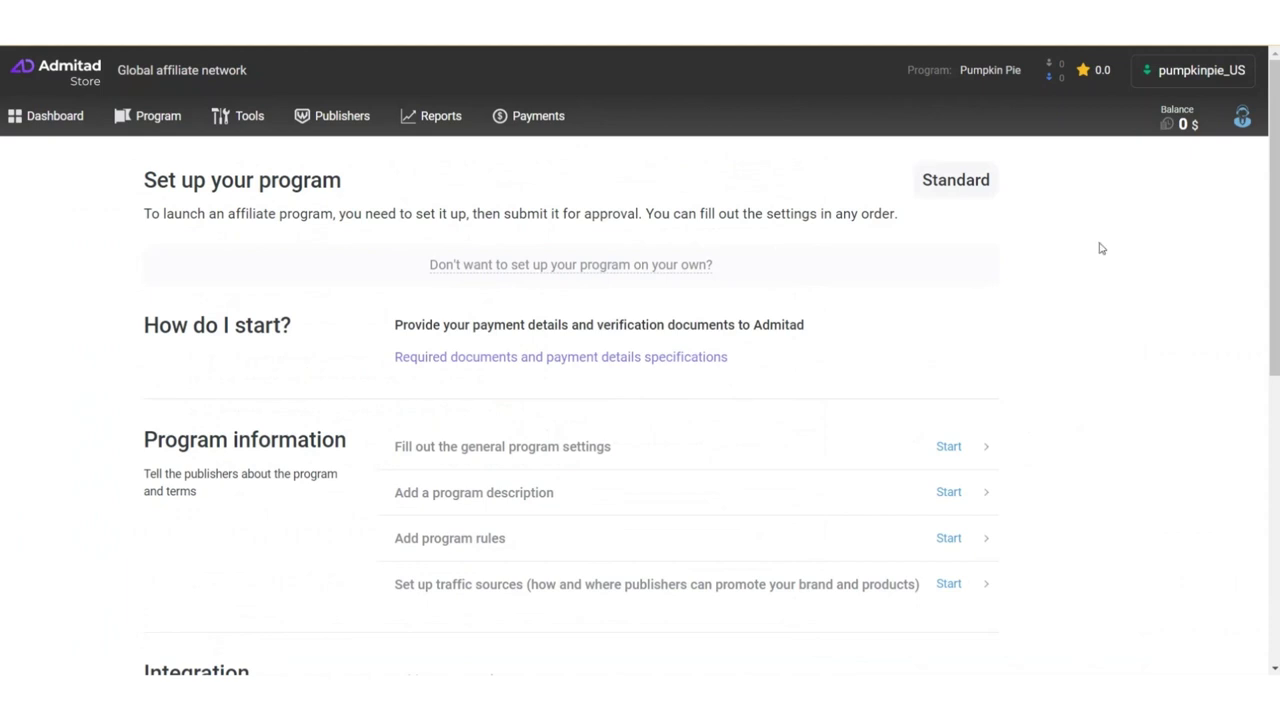
{"action": "mouse_move", "coordinate": [1159, 79]}
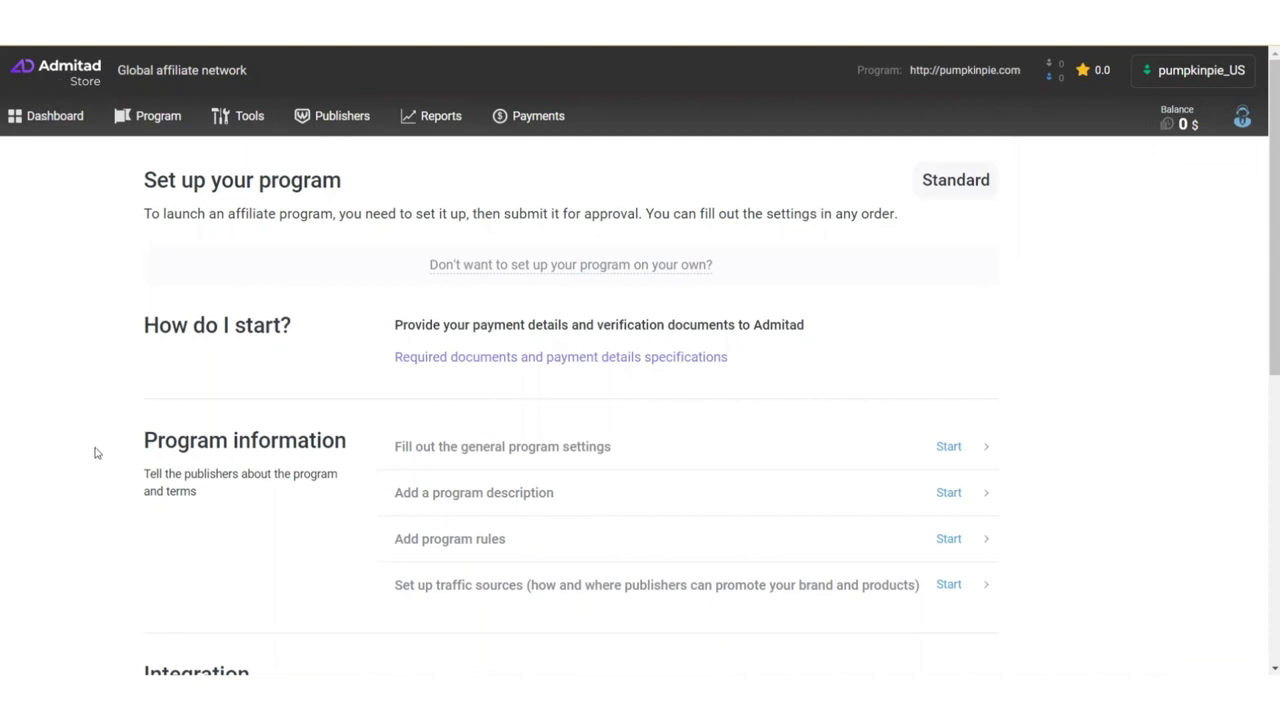
{"action": "left_click", "coordinate": [949, 450]}
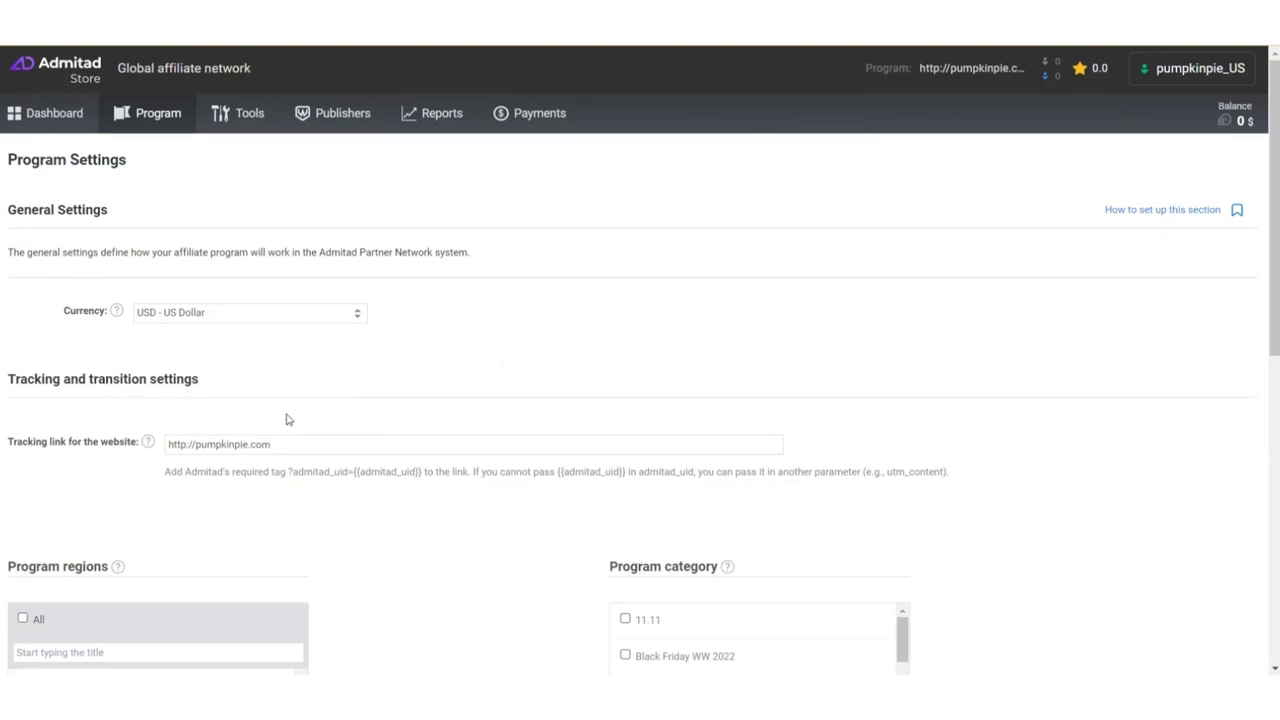
{"action": "scroll", "coordinate": [286, 417], "scroll_direction": "down", "scroll_amount": 1}
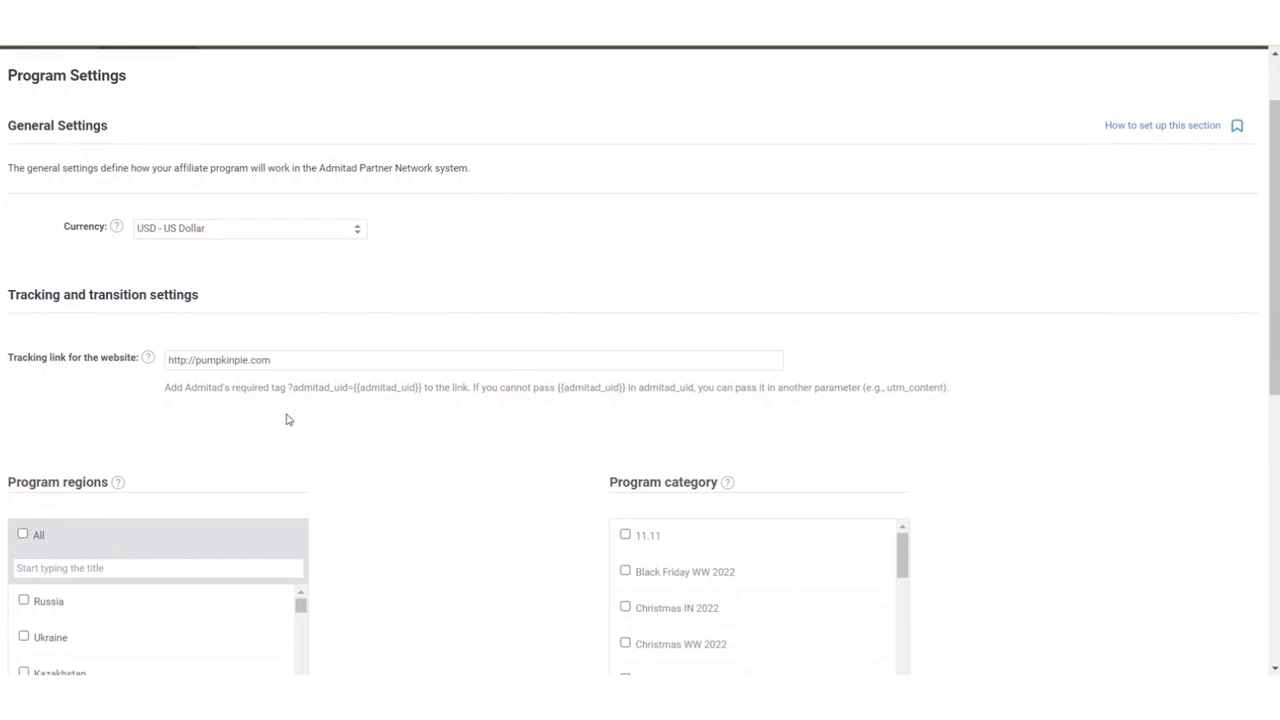
{"action": "scroll", "coordinate": [286, 419], "scroll_direction": "down", "scroll_amount": 1}
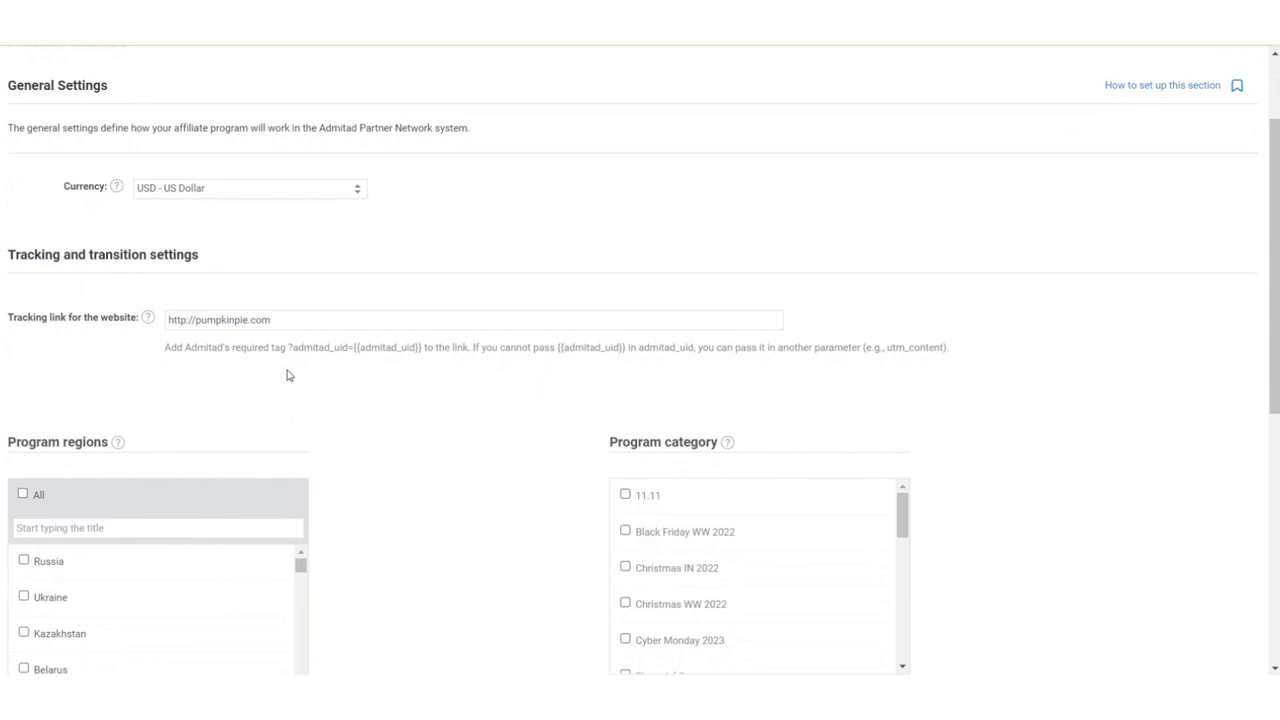
{"action": "left_click", "coordinate": [277, 321]}
{"action": "type", "text": "/"}
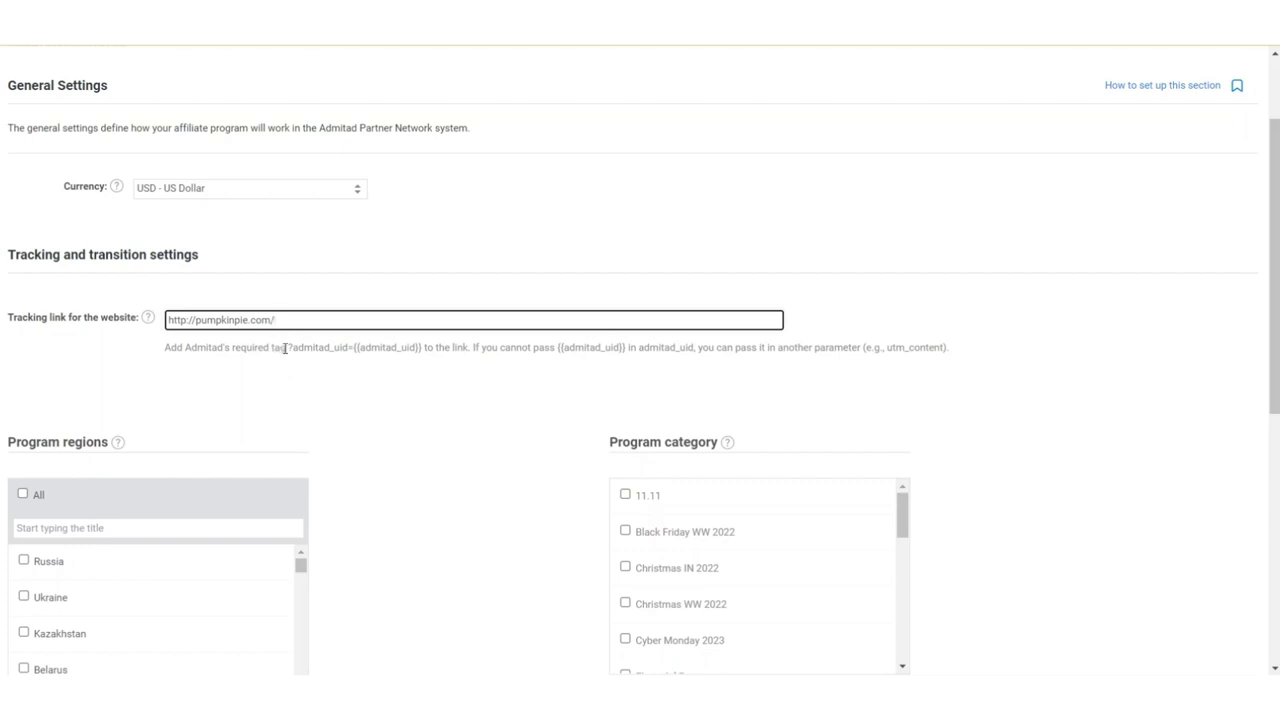
{"action": "left_click", "coordinate": [291, 347]}
{"action": "left_click_drag", "start_coordinate": [291, 347], "coordinate": [423, 348]}
{"action": "key", "text": "ctrl+c"}
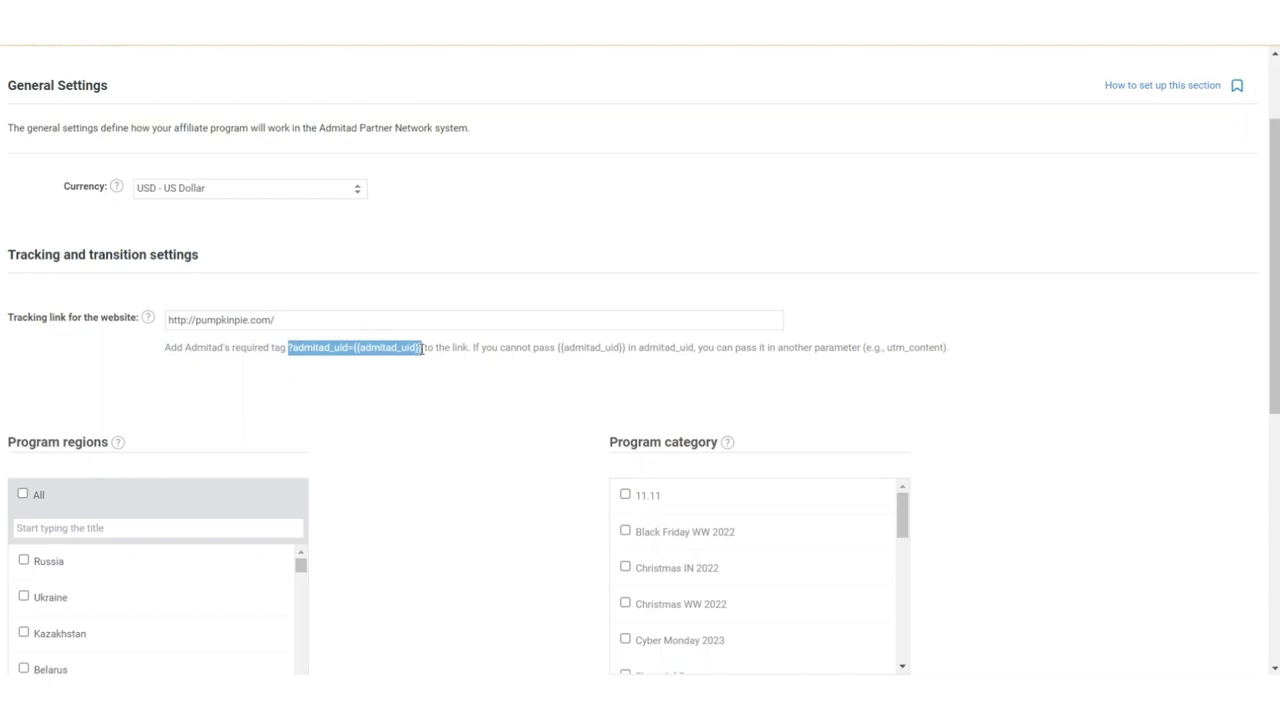
{"action": "left_click", "coordinate": [369, 320]}
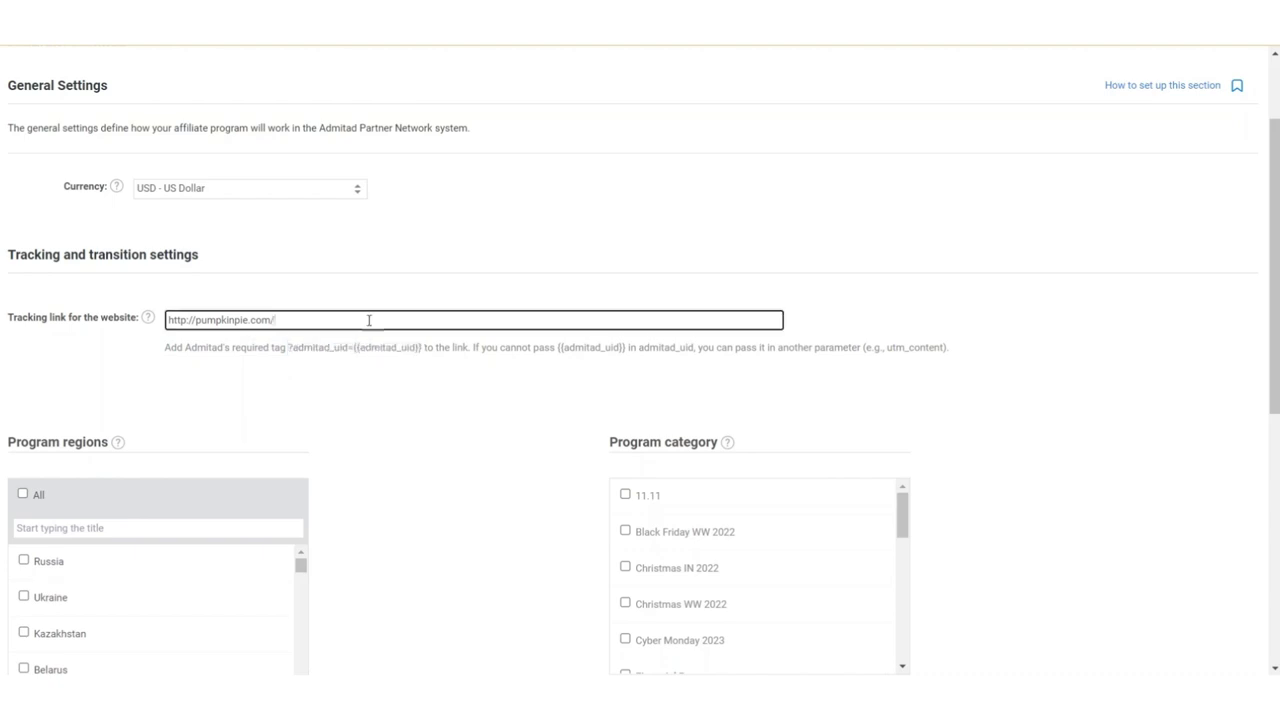
{"action": "key", "text": "ctrl+v"}
{"action": "left_click", "coordinate": [341, 396]}
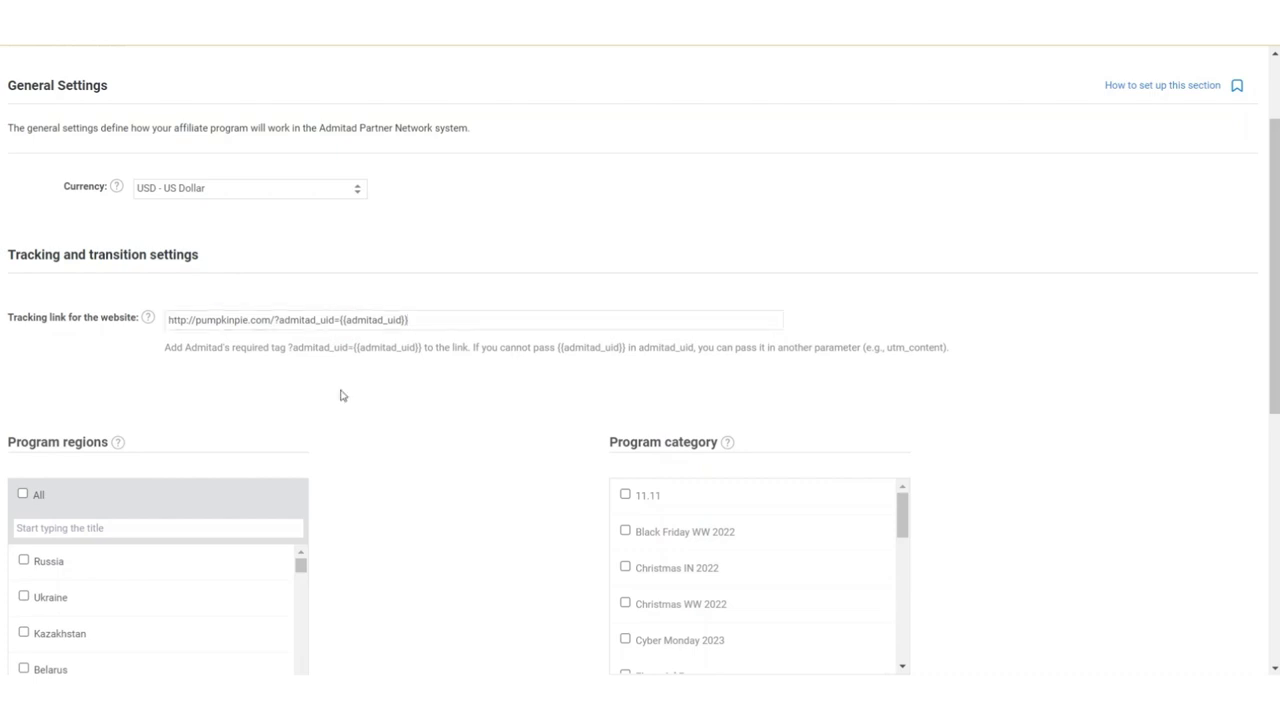
Select United States as the program region
{"action": "scroll", "coordinate": [341, 396], "scroll_direction": "down", "scroll_amount": 2}
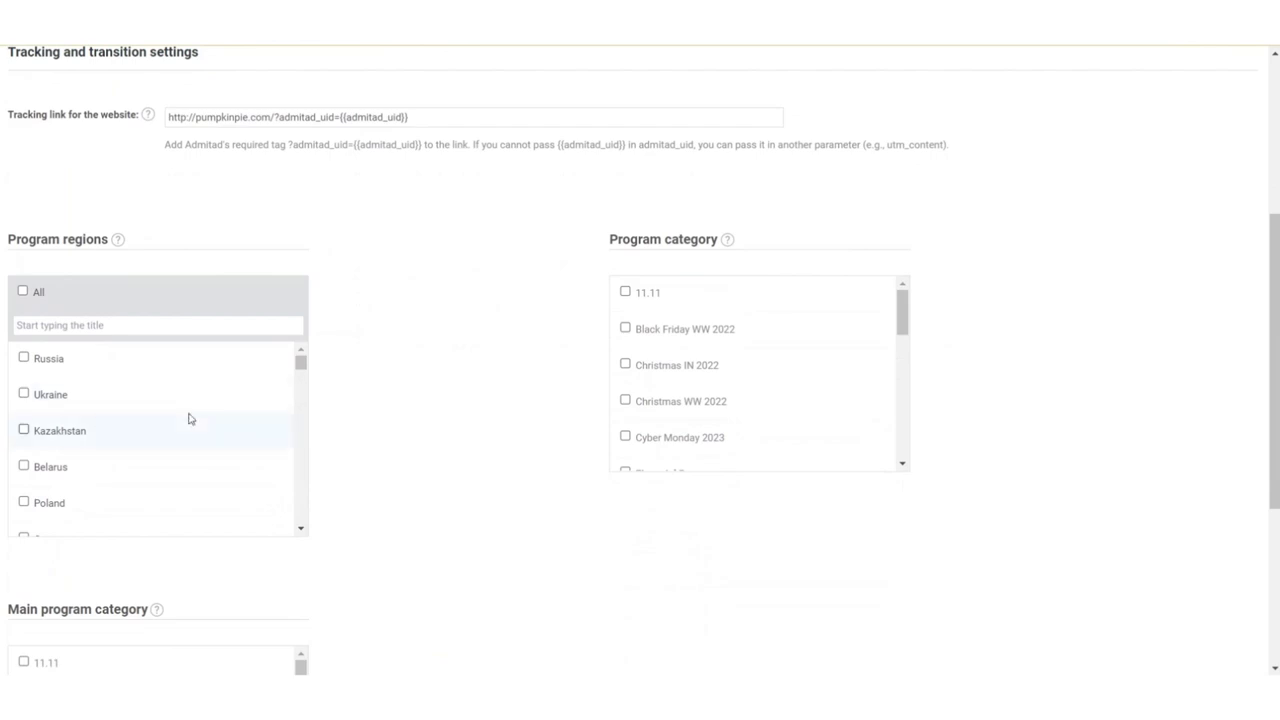
{"action": "scroll", "coordinate": [189, 418], "scroll_direction": "down", "scroll_amount": 2}
{"action": "scroll", "coordinate": [189, 418], "scroll_direction": "up", "scroll_amount": 1}
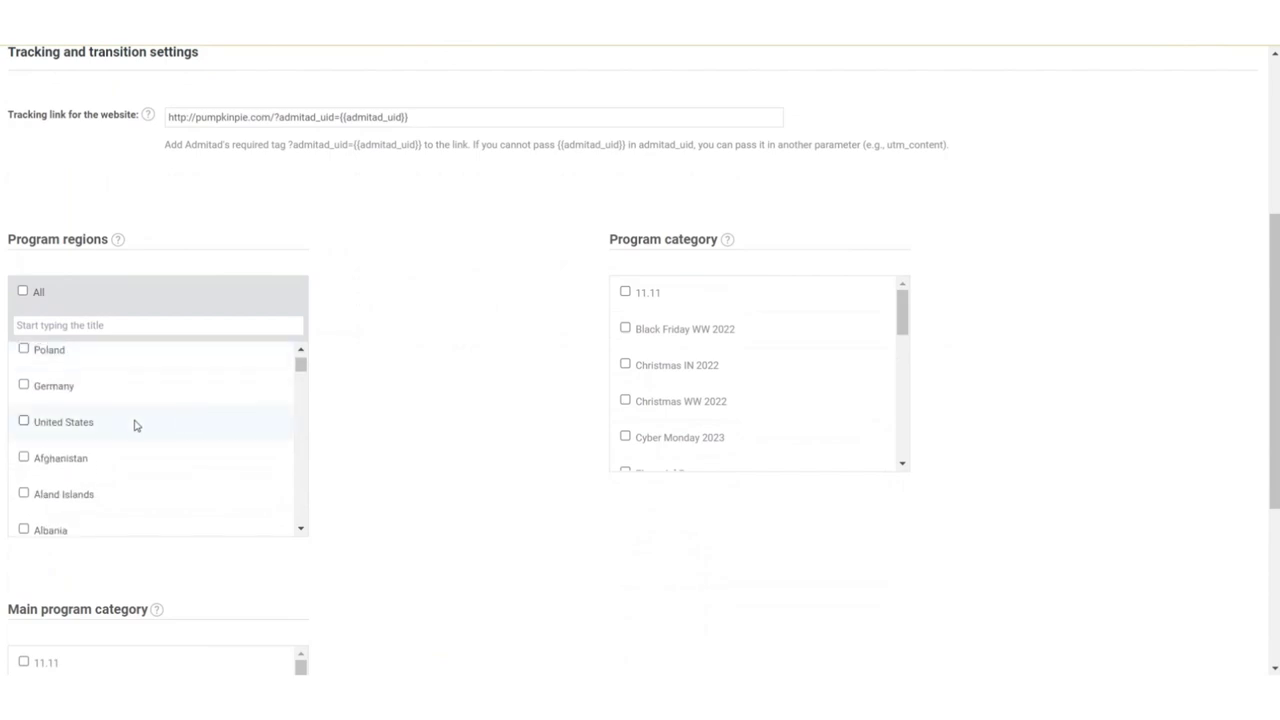
{"action": "left_click", "coordinate": [61, 427]}
Set the main program category to Apparel, Footwear, Accessories under Online stores
{"action": "scroll", "coordinate": [424, 490], "scroll_direction": "down", "scroll_amount": 1}
{"action": "scroll", "coordinate": [424, 490], "scroll_direction": "down", "scroll_amount": 2}
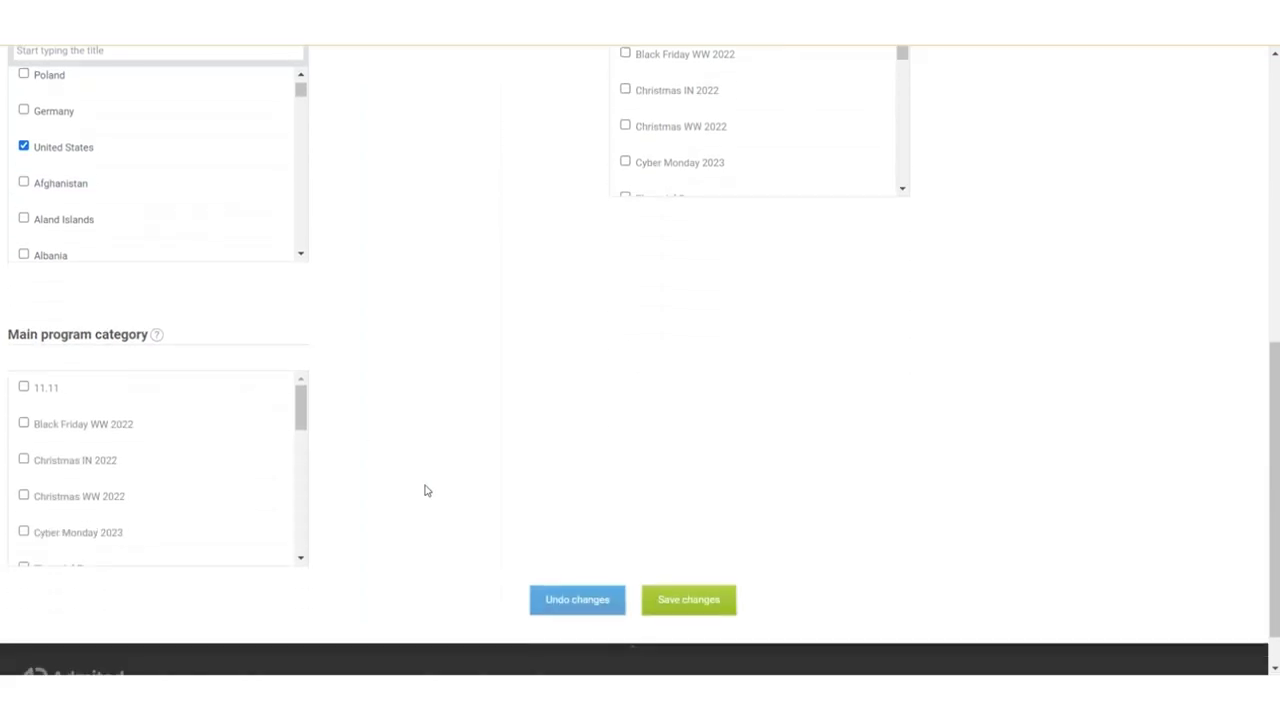
{"action": "scroll", "coordinate": [140, 524], "scroll_direction": "down", "scroll_amount": 1}
{"action": "scroll", "coordinate": [140, 524], "scroll_direction": "down", "scroll_amount": 5}
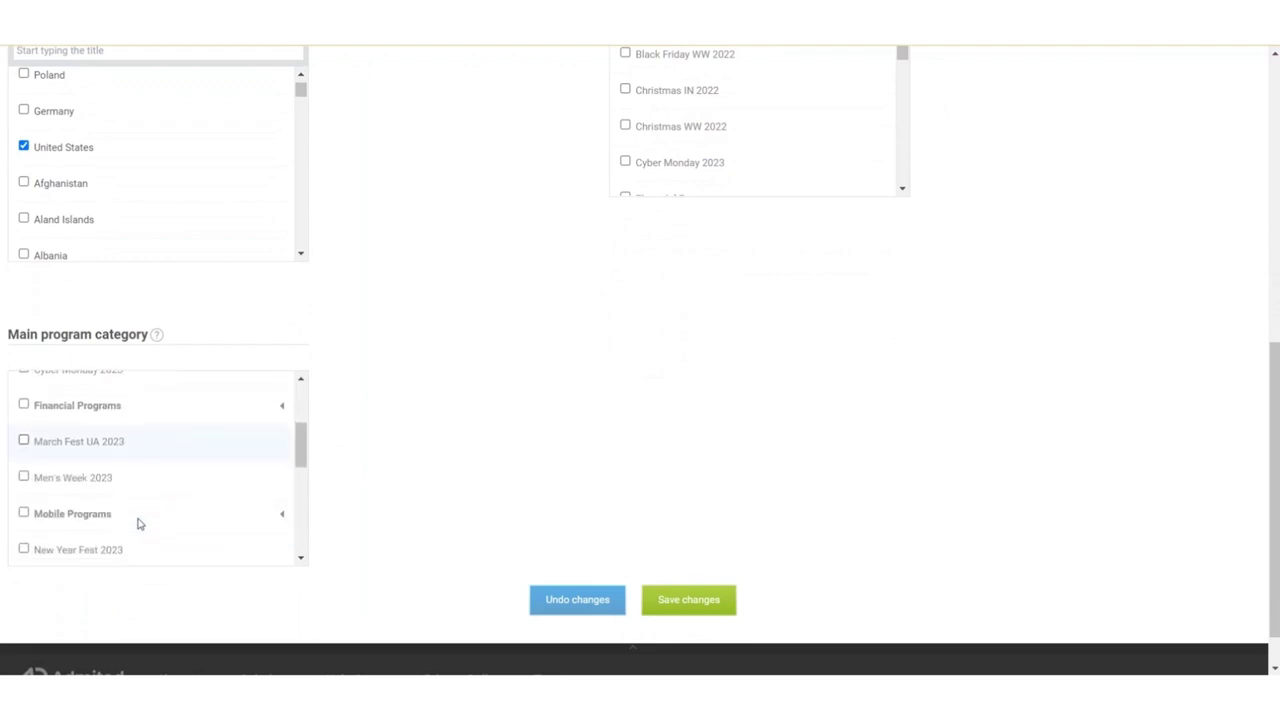
{"action": "scroll", "coordinate": [140, 524], "scroll_direction": "down", "scroll_amount": 2}
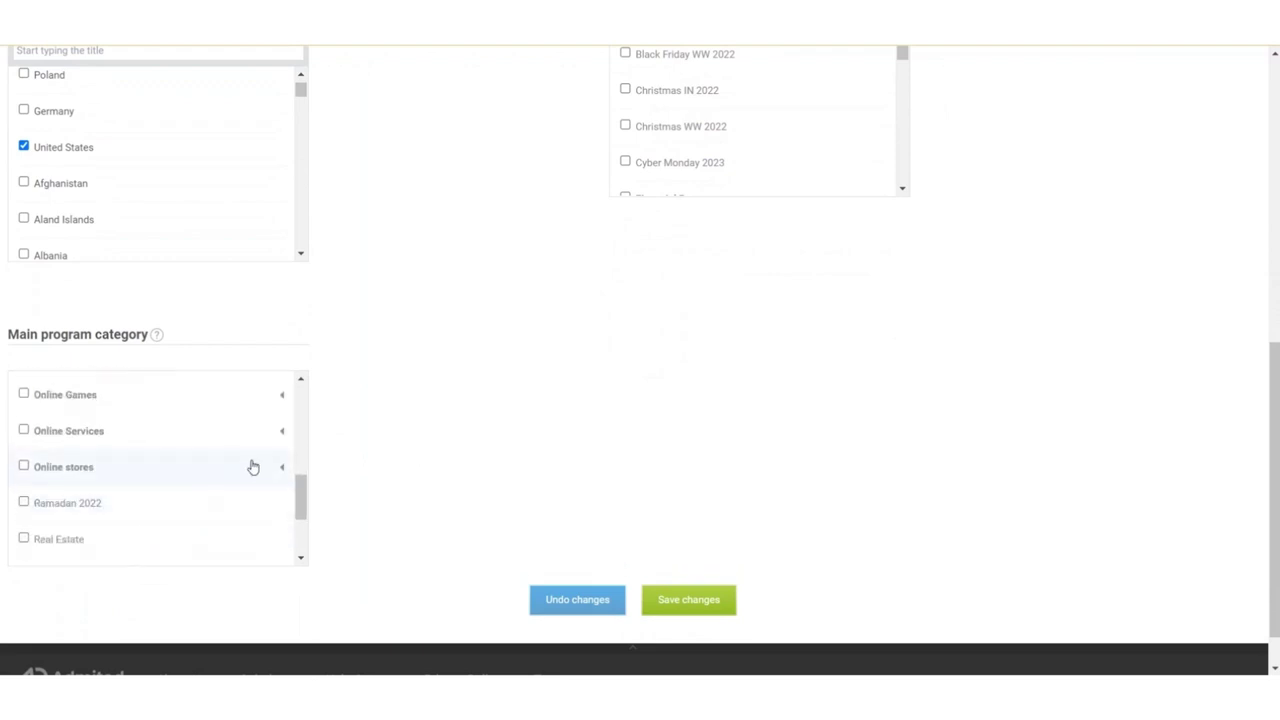
{"action": "left_click", "coordinate": [281, 472]}
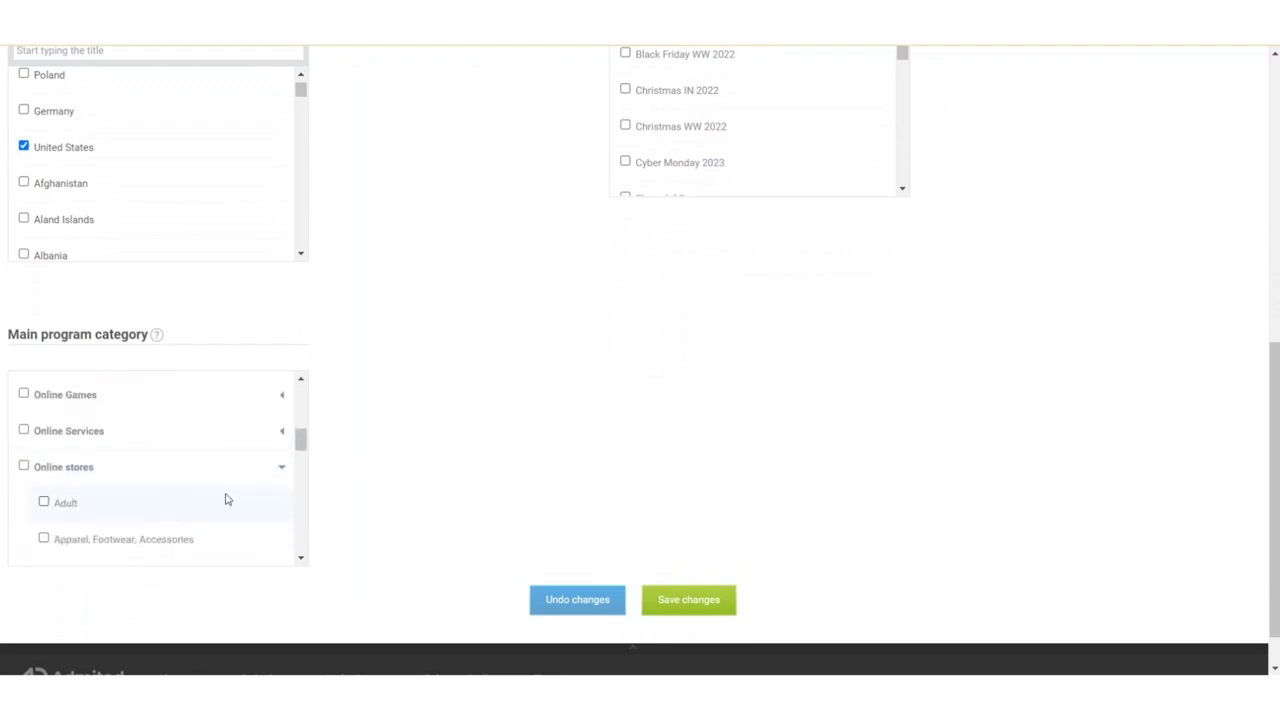
{"action": "scroll", "coordinate": [226, 500], "scroll_direction": "down", "scroll_amount": 2}
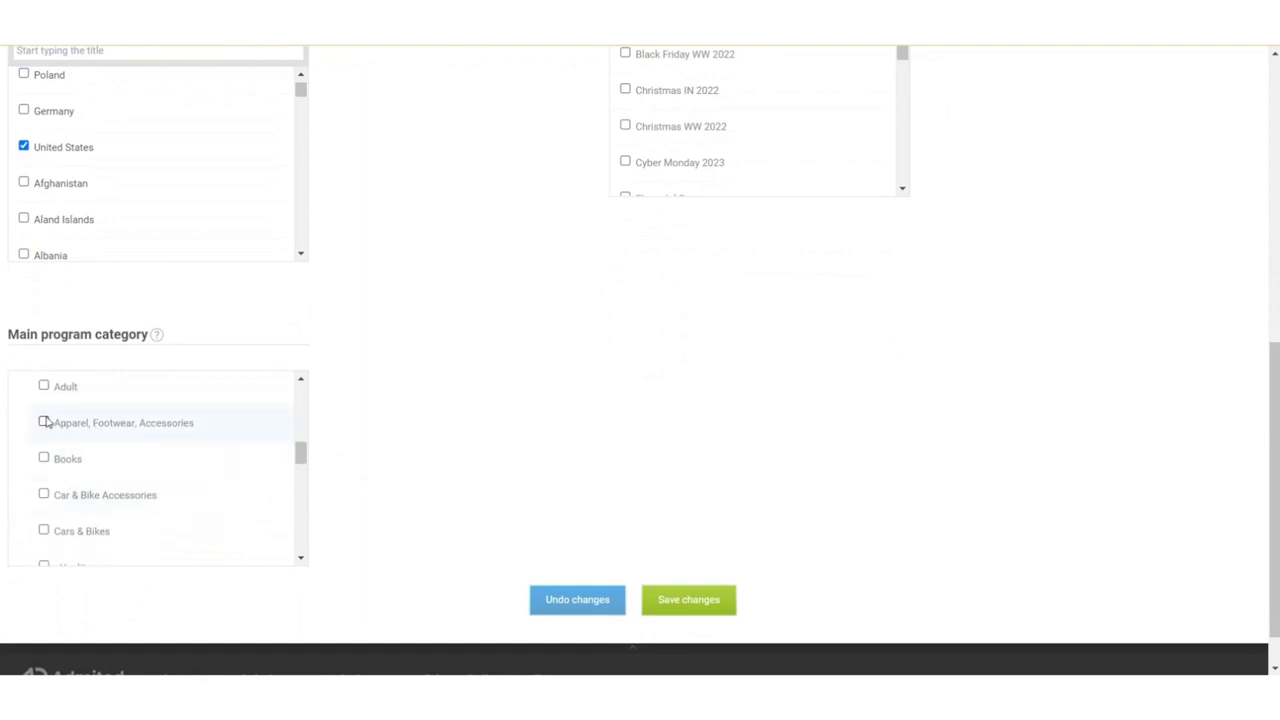
{"action": "left_click", "coordinate": [44, 422]}
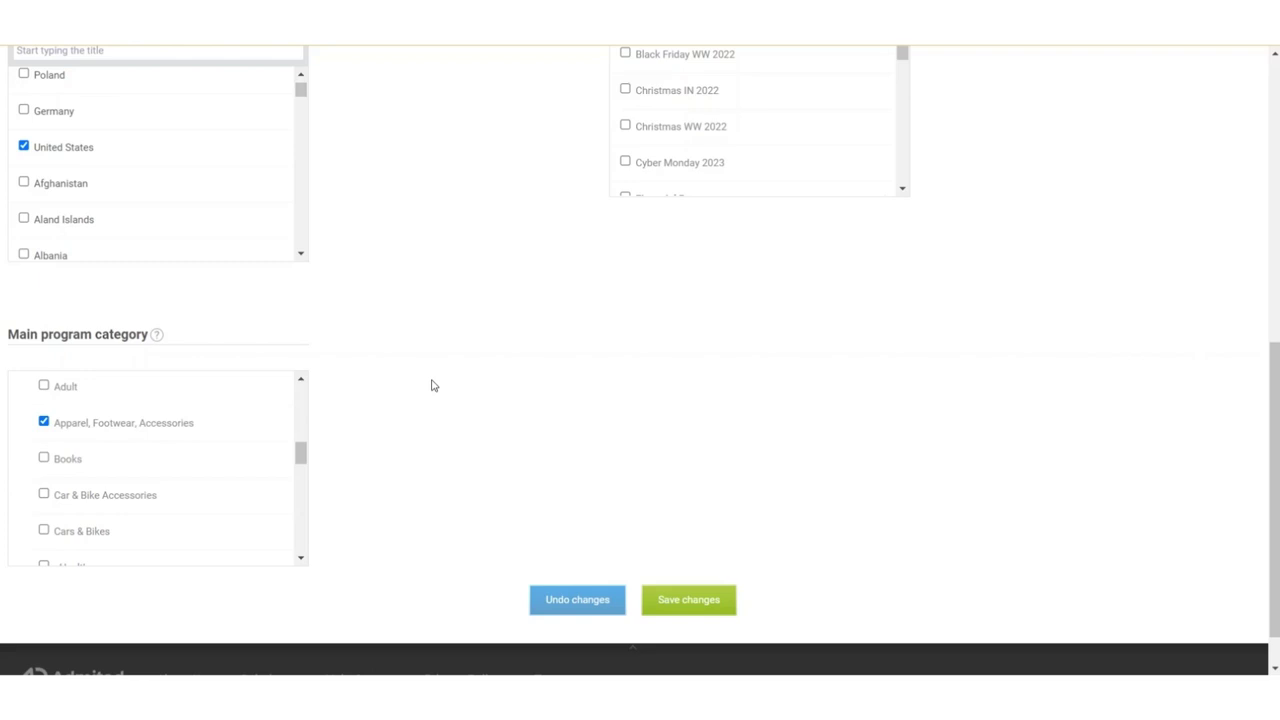
Select Apparel, Footwear, Accessories and Sports & Outdoor as program categories under Online stores, and save the general settings
{"action": "scroll", "coordinate": [433, 386], "scroll_direction": "up", "scroll_amount": 3}
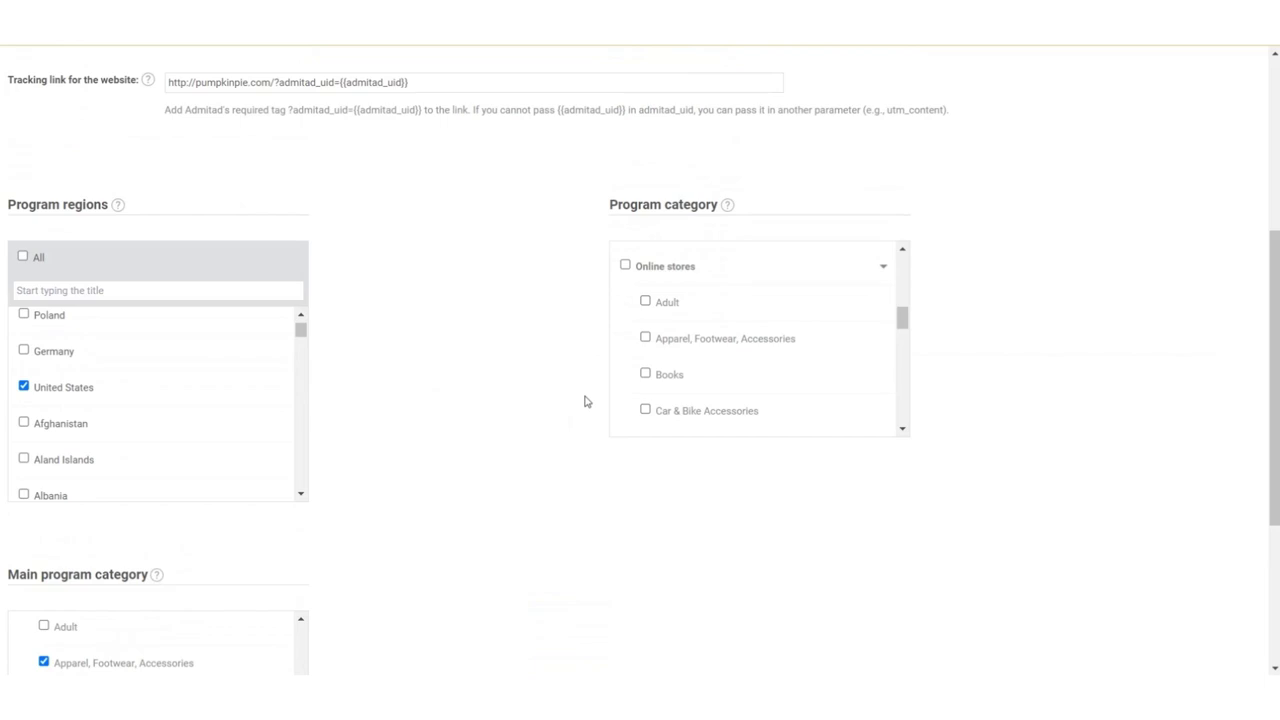
{"action": "left_click", "coordinate": [645, 339]}
{"action": "scroll", "coordinate": [676, 362], "scroll_direction": "down", "scroll_amount": 2}
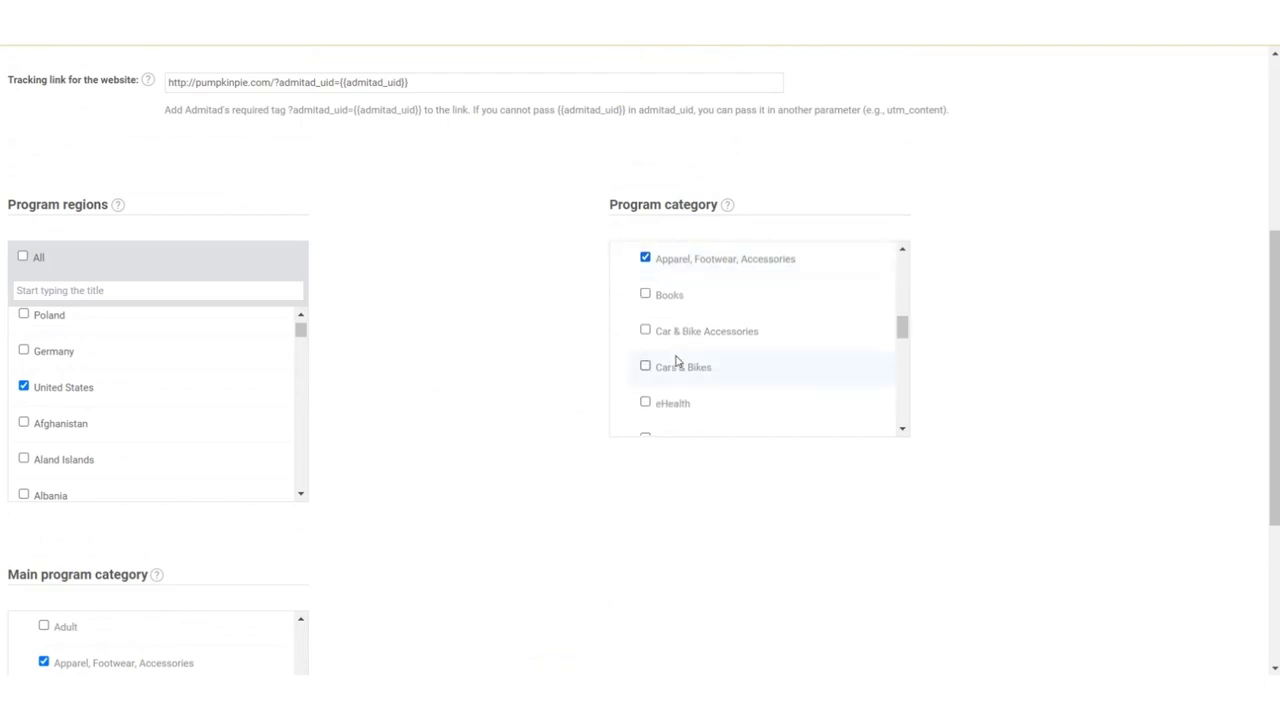
{"action": "scroll", "coordinate": [676, 362], "scroll_direction": "down", "scroll_amount": 3}
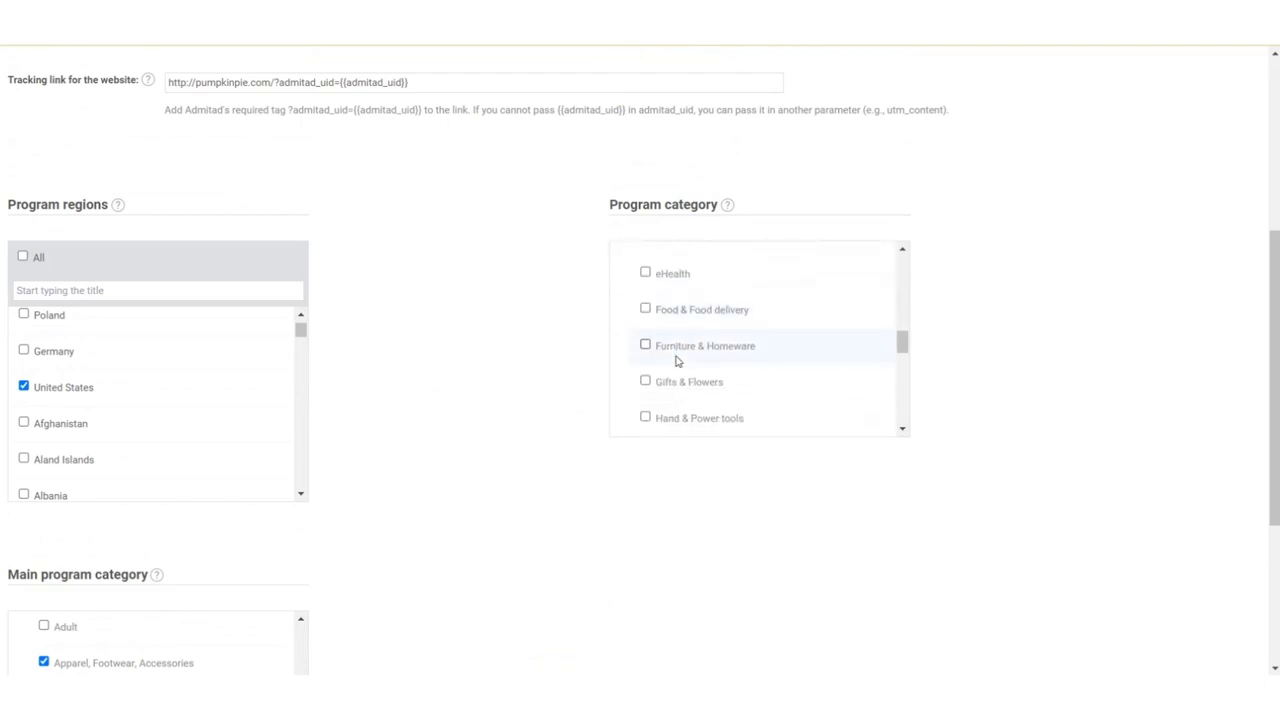
{"action": "scroll", "coordinate": [676, 362], "scroll_direction": "down", "scroll_amount": 3}
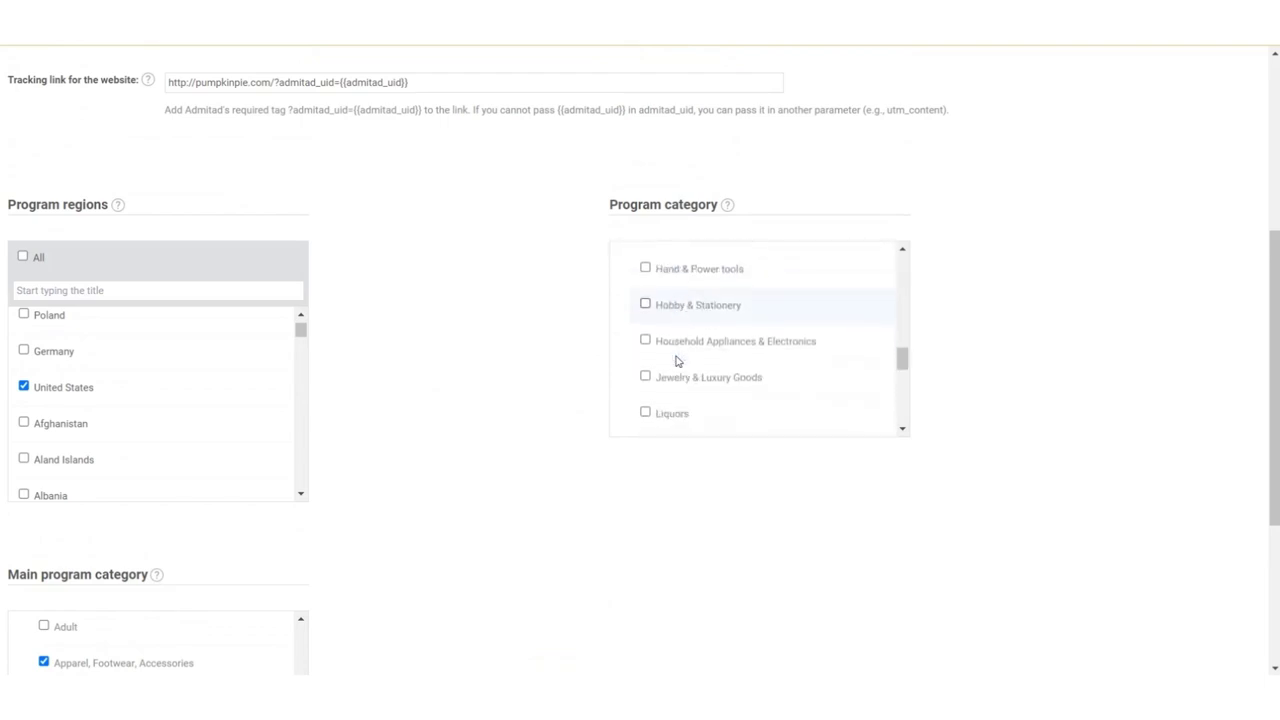
{"action": "scroll", "coordinate": [676, 362], "scroll_direction": "down", "scroll_amount": 3}
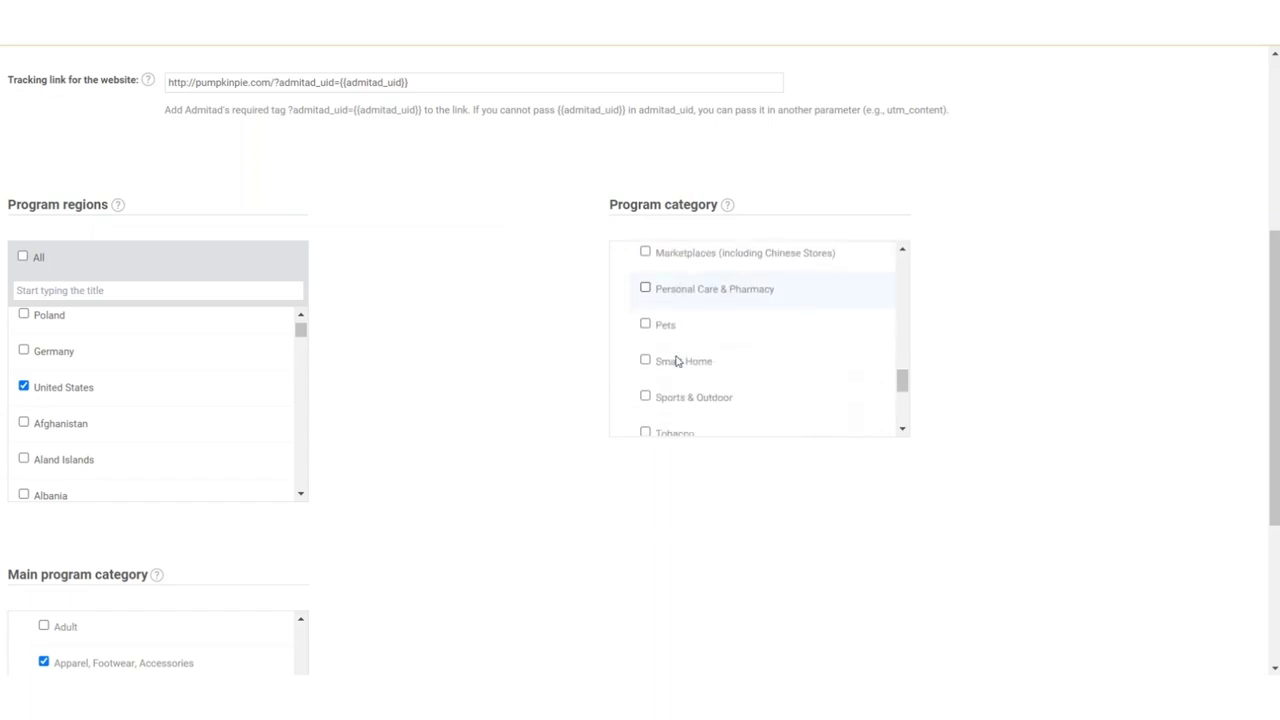
{"action": "scroll", "coordinate": [676, 360], "scroll_direction": "down", "scroll_amount": 1}
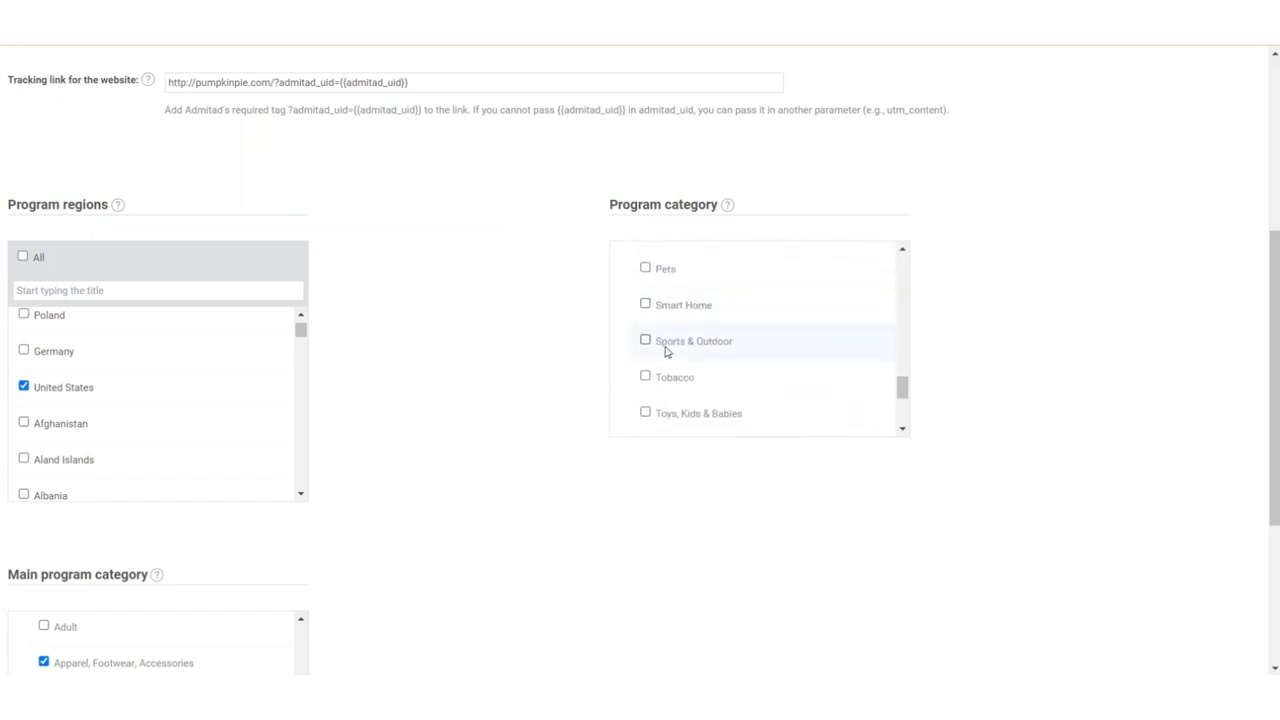
{"action": "left_click", "coordinate": [667, 349]}
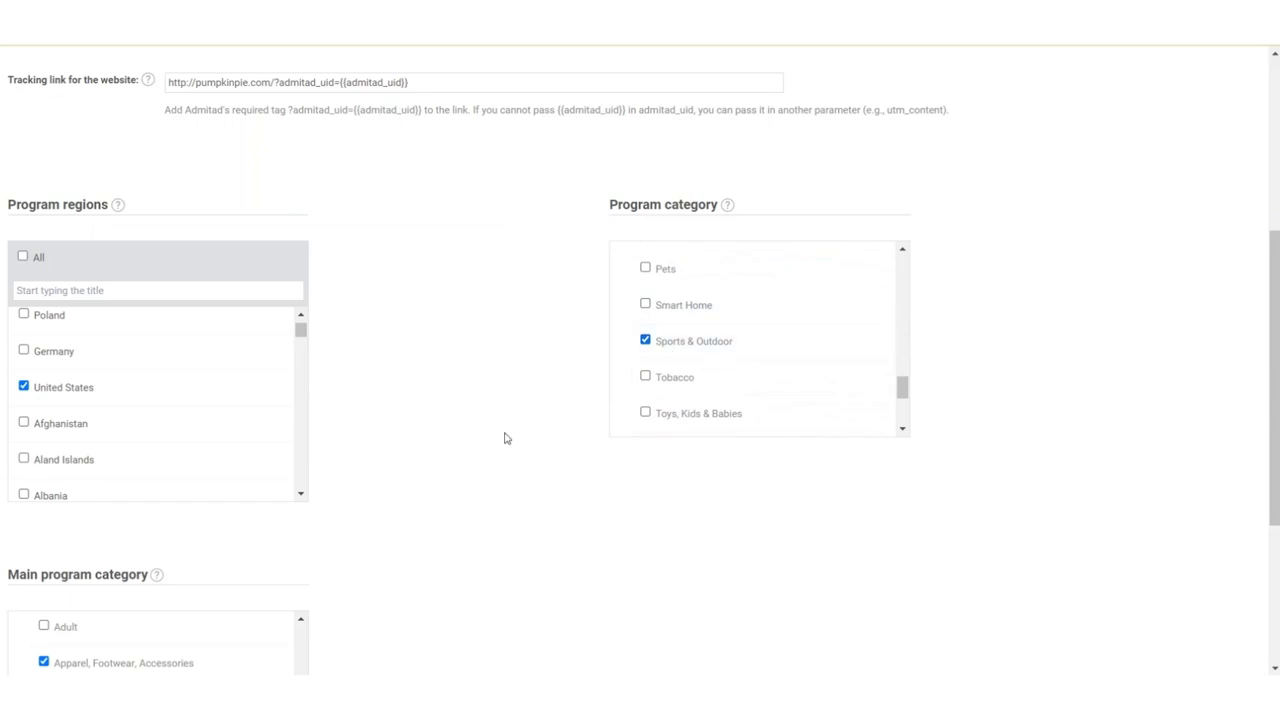
{"action": "scroll", "coordinate": [505, 438], "scroll_direction": "down", "scroll_amount": 3}
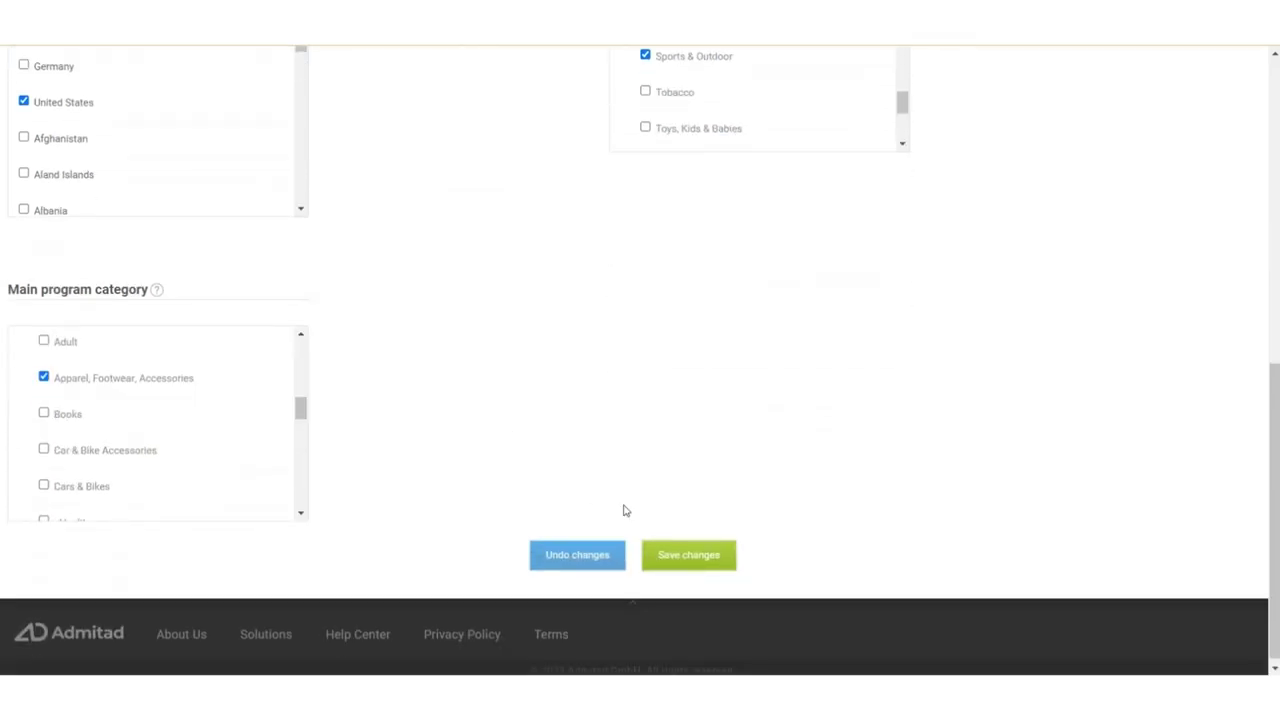
{"action": "left_click", "coordinate": [678, 555]}
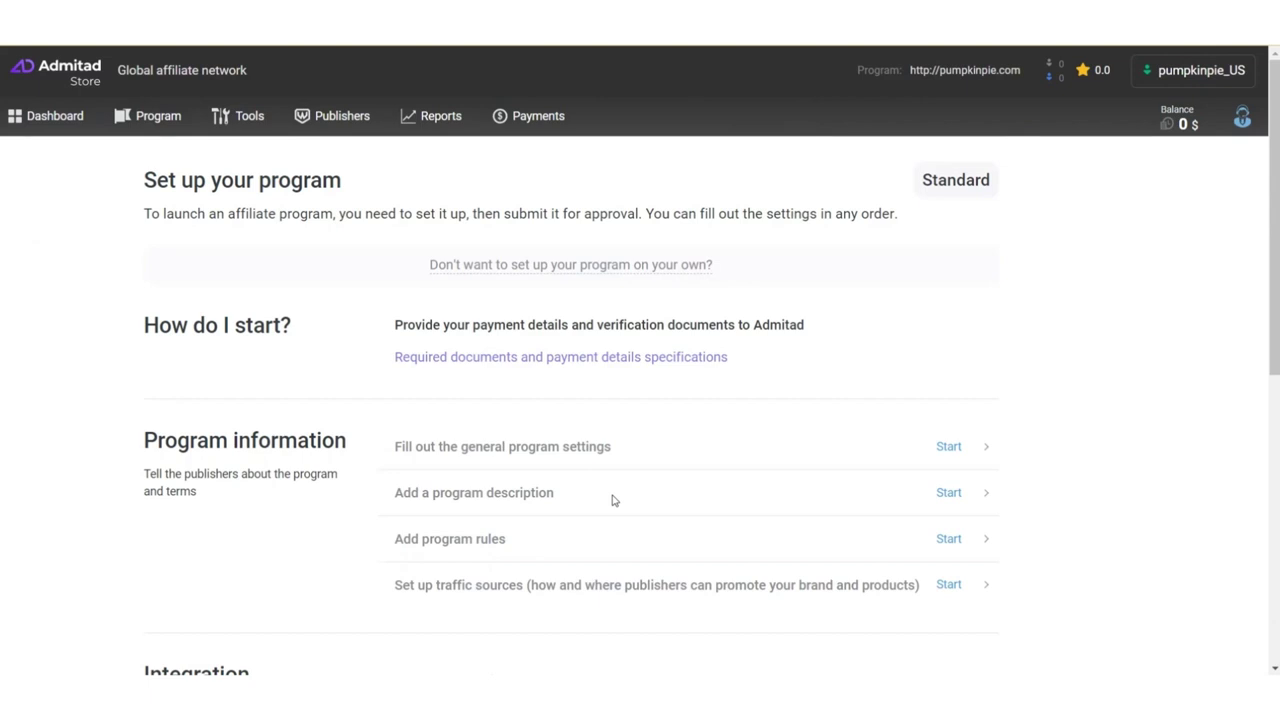
Open the program description and replace the program name with Pumpkin Pie
{"action": "left_click", "coordinate": [947, 495]}
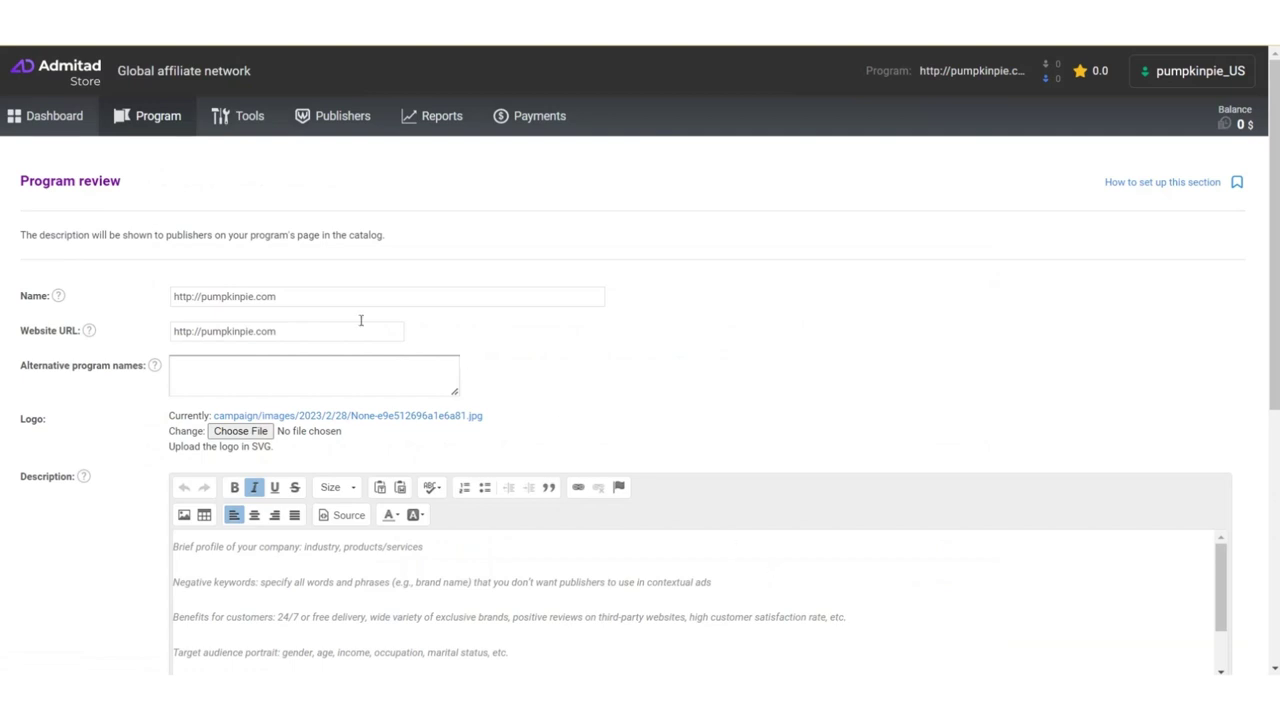
{"action": "left_click", "coordinate": [304, 297]}
{"action": "key", "text": "BackSpace"}
{"action": "key", "text": "BackSpace"}
{"action": "key", "text": "BackSpace"}
{"action": "key", "text": "BackSpace"}
{"action": "key", "text": "BackSpace"}
{"action": "key", "text": "BackSpace"}
{"action": "key", "text": "BackSpace"}
{"action": "key", "text": "BackSpace"}
{"action": "key", "text": "BackSpace"}
{"action": "key", "text": "BackSpace"}
{"action": "key", "text": "BackSpace"}
{"action": "key", "text": "BackSpace"}
{"action": "key", "text": "BackSpace"}
{"action": "key", "text": "BackSpace"}
{"action": "key", "text": "BackSpace"}
{"action": "key", "text": "BackSpace"}
{"action": "key", "text": "BackSpace"}
{"action": "key", "text": "BackSpace"}
{"action": "key", "text": "BackSpace"}
{"action": "key", "text": "BackSpace"}
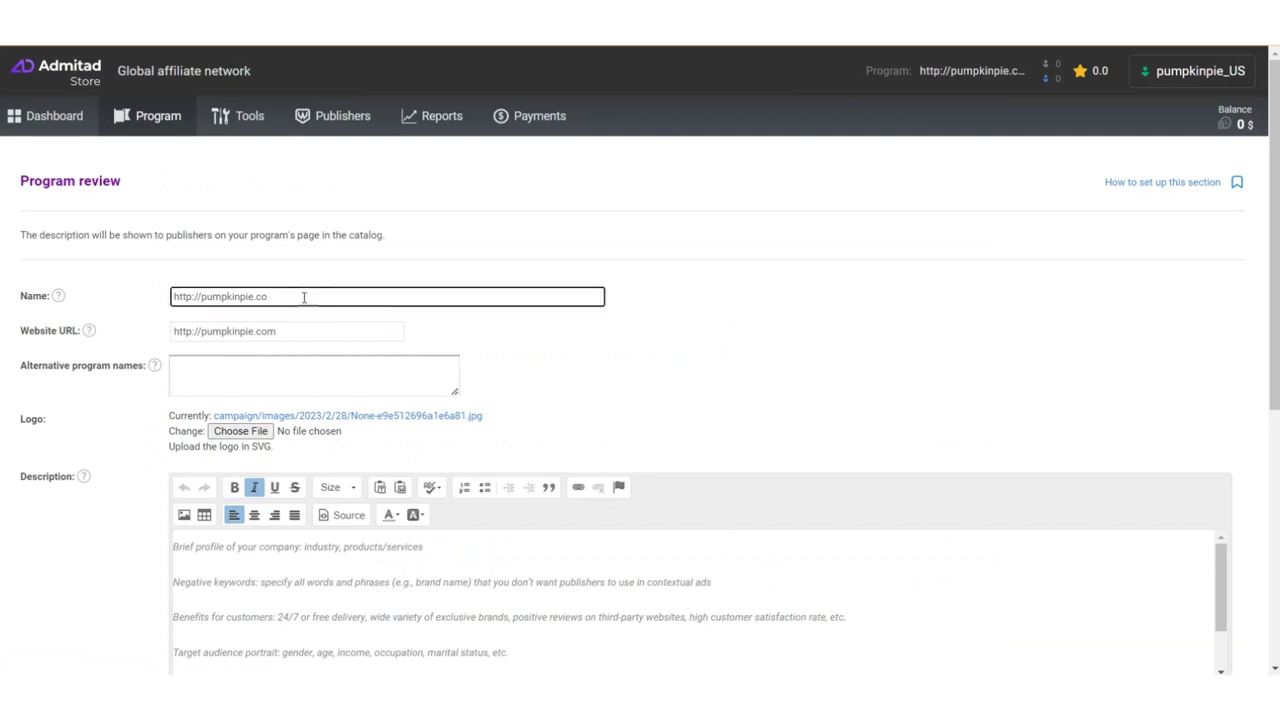
{"action": "type", "text": "Pumpkin Pie"}
Enter "pumpkinpie, pumkim pie, pumkim pie" as alternative program names and choose images-_1_.svg as the new logo file
{"action": "left_click", "coordinate": [268, 372]}
{"action": "type", "text": "pu"}
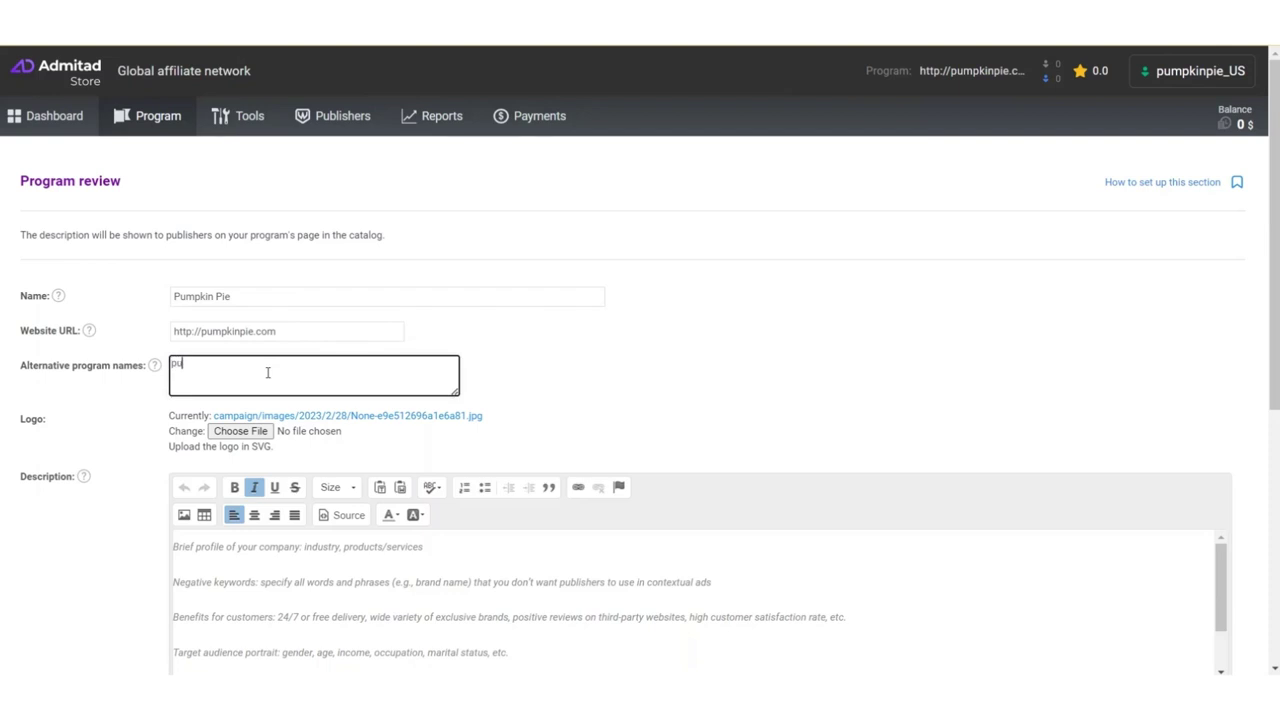
{"action": "type", "text": "mpkinpie, pumkim pie, pumkim pie"}
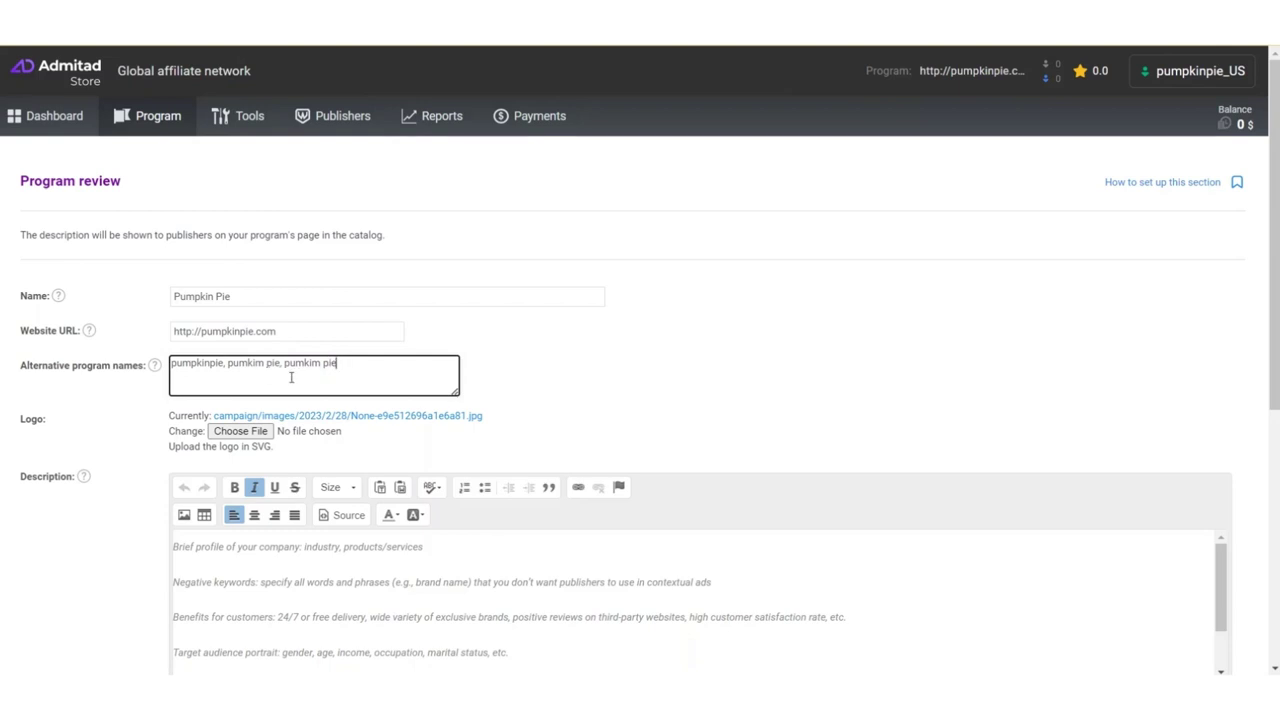
{"action": "left_click", "coordinate": [259, 432]}
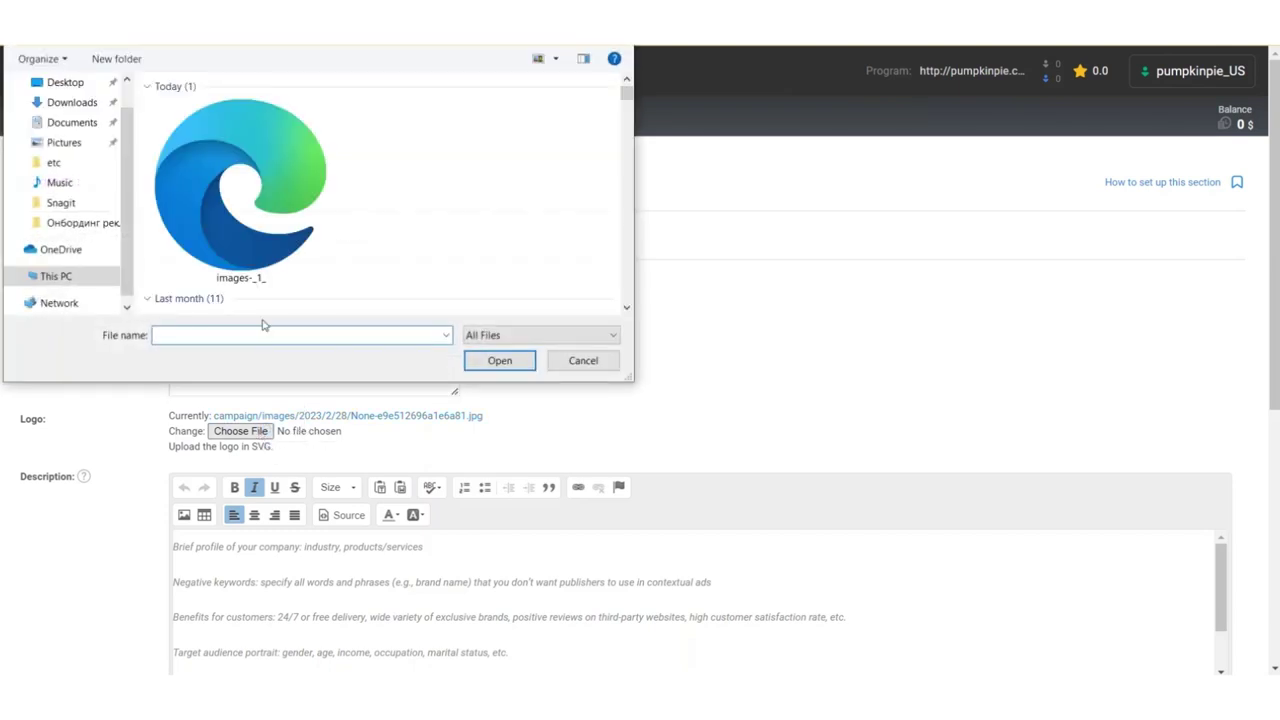
{"action": "double_click", "coordinate": [259, 230]}
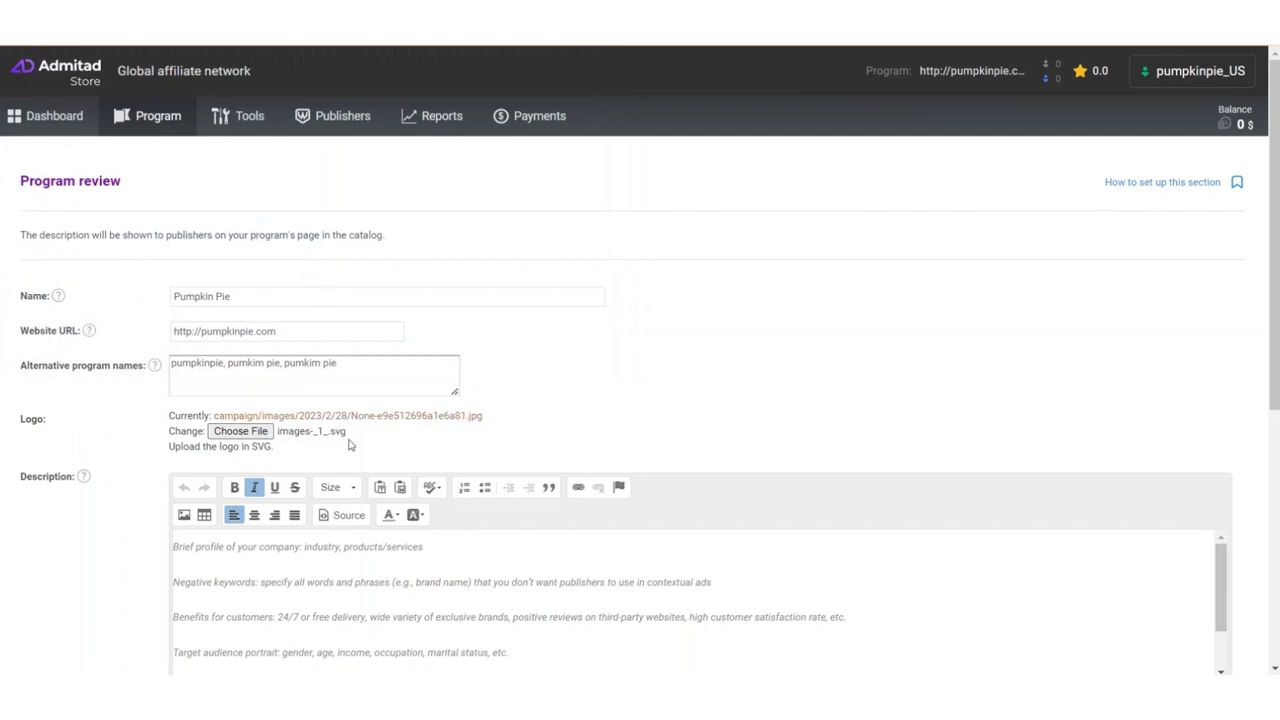
Replace the company profile placeholder with the text presenting Pumpkin Pie as a fitness apparel & accessories brand, manufacturer and online retailer with US customers
{"action": "scroll", "coordinate": [348, 450], "scroll_direction": "down", "scroll_amount": 2}
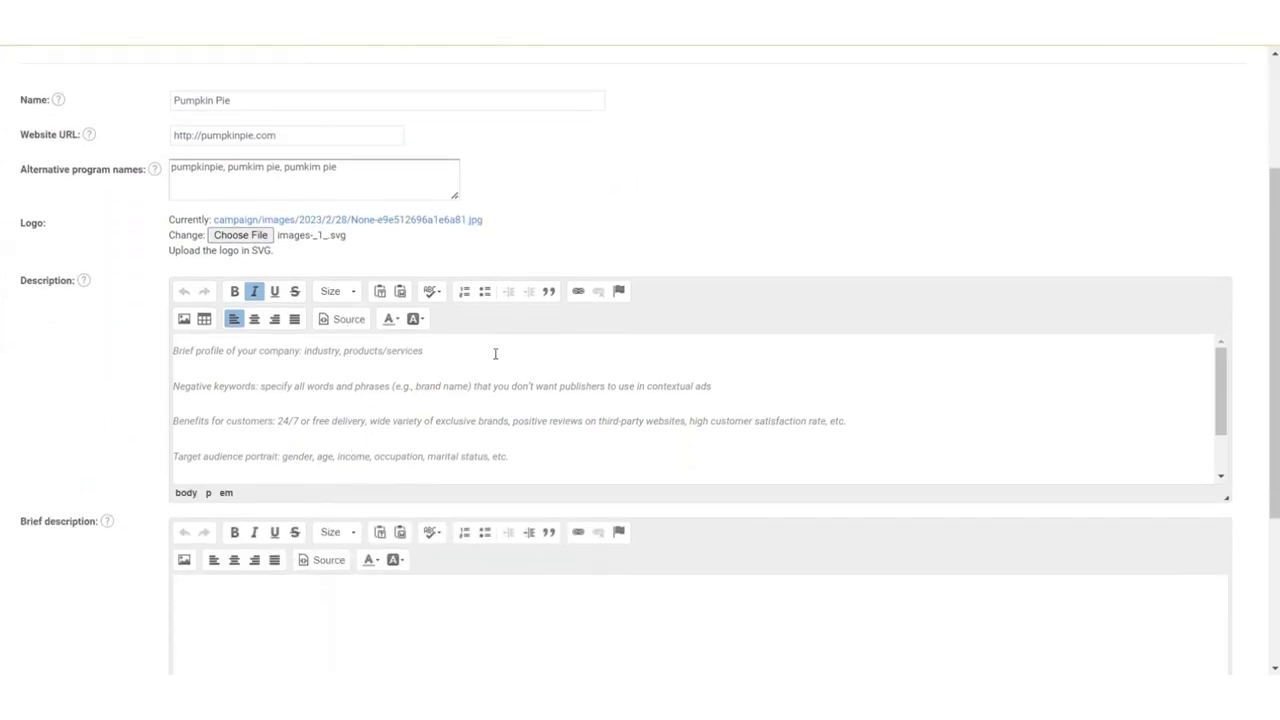
{"action": "left_click_drag", "start_coordinate": [424, 351], "coordinate": [305, 350]}
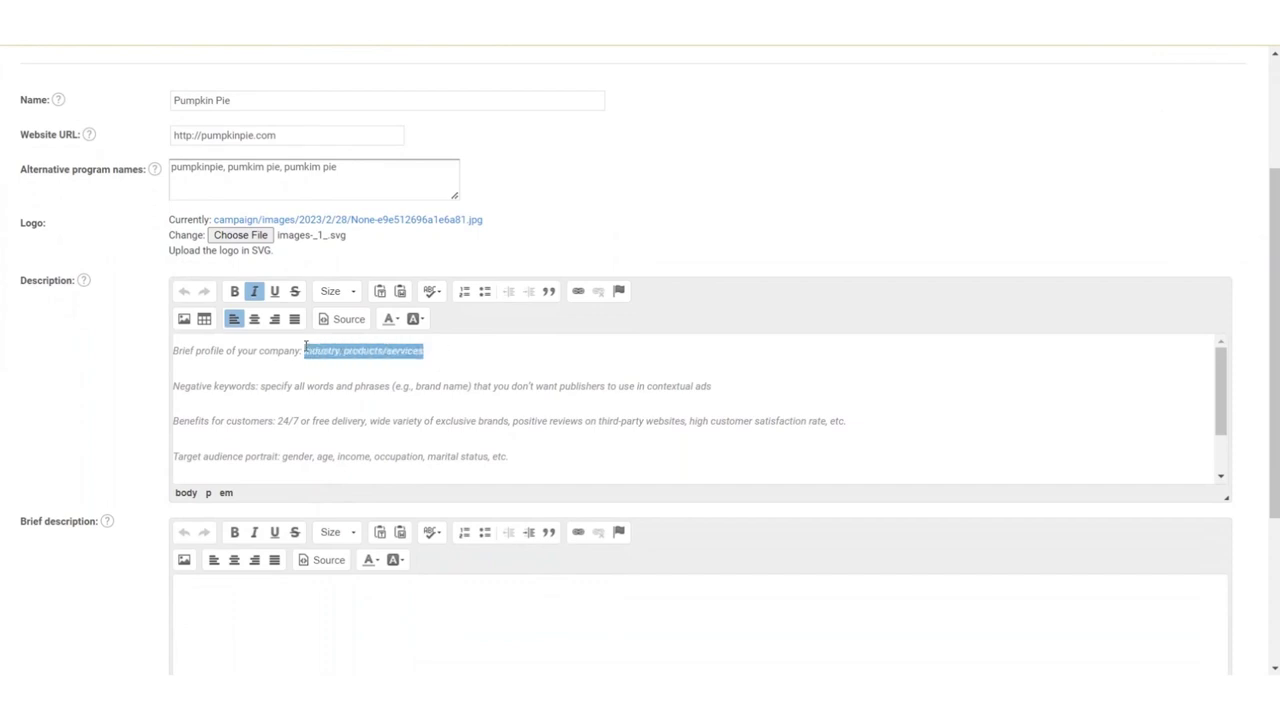
{"action": "key", "text": "BackSpace"}
{"action": "type", "text": "Pumpkin Pie is a fitness apparel & accessories brand, manufacturer and online retailer, supported by hundreds of highly engaged social media followers and customers in the US."}
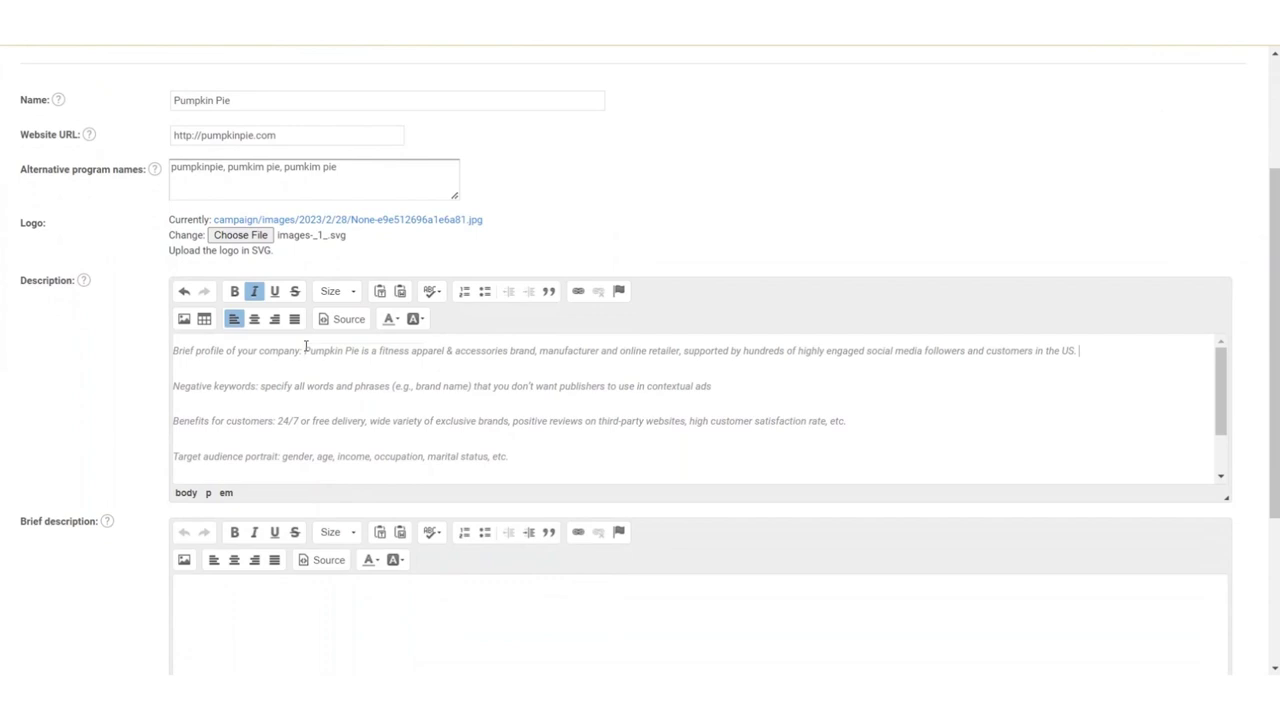
Replace the negative keywords placeholder with pumpkin pie, pumpkinpie, pumkin pie, pumpkim pie, pumpkim pye, pumpkin pye
{"action": "left_click", "coordinate": [713, 385], "text": "shift"}
{"action": "key", "text": "BackSpace"}
Start a bulleted list under customer benefits covering laconic design, seamless fit, wide size range, eco-friendly manufacturing, delivery no longer than 2 days and 45-days free refund
{"action": "scroll", "coordinate": [850, 362], "scroll_direction": "down", "scroll_amount": 1}
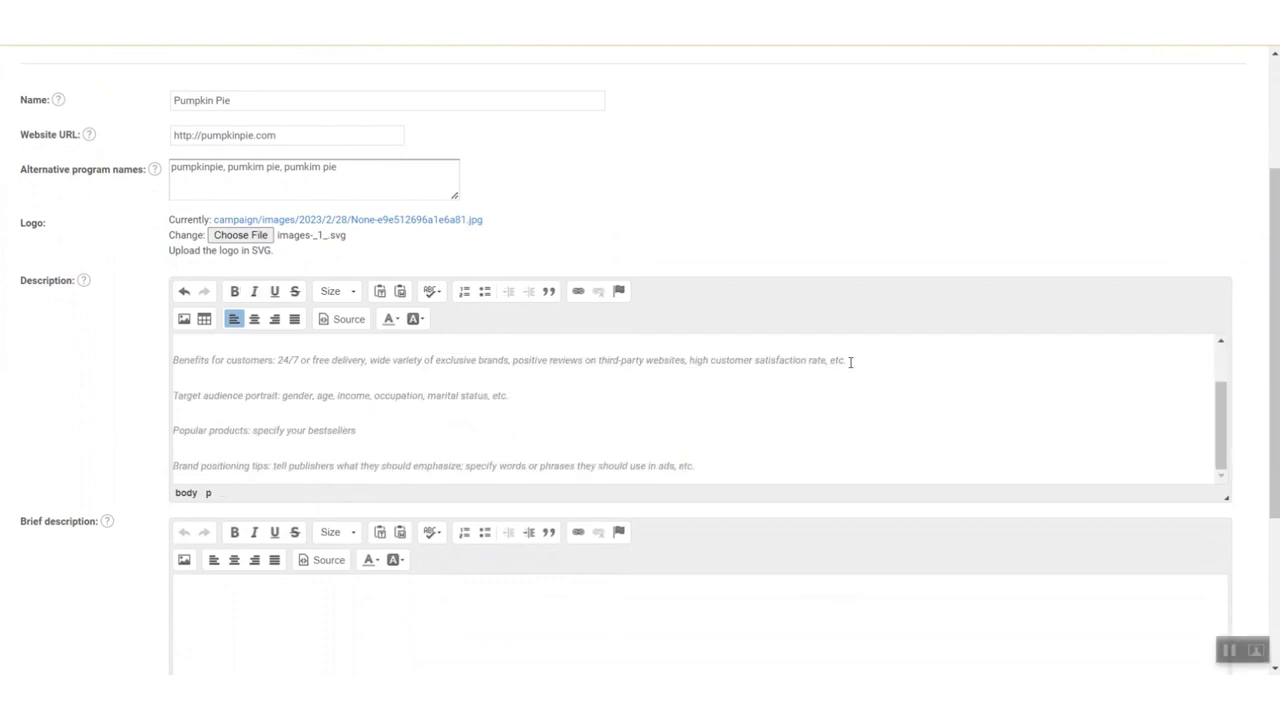
{"action": "left_click", "coordinate": [850, 362]}
{"action": "key", "text": "Return"}
{"action": "left_click", "coordinate": [485, 292]}
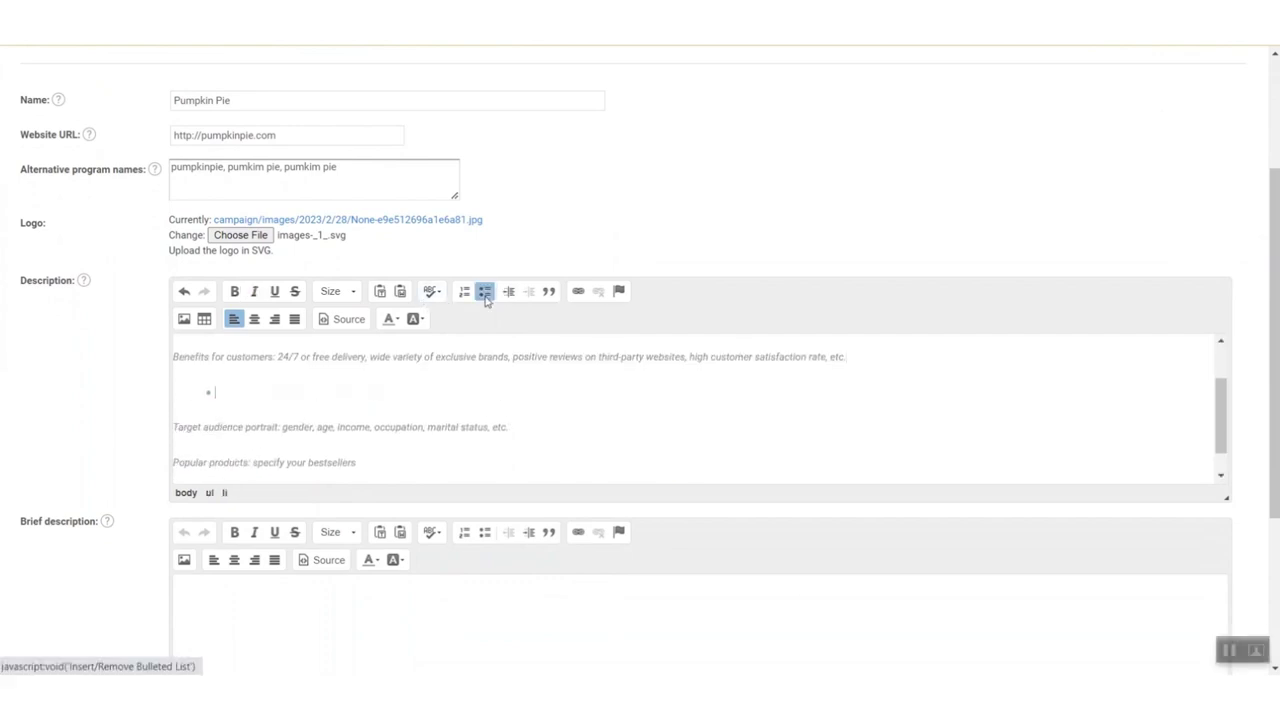
{"action": "type", "text": "Basic models in laconic design Seamless fit for exceptional comfort Wide size range Eco-friendly manufacturing Delivery no longer than 2 days 45-days free refund"}
Make each benefit line from "Seamless fit for exceptional comfort" through "45-days free refund" its own bullet
{"action": "left_click", "coordinate": [207, 407]}
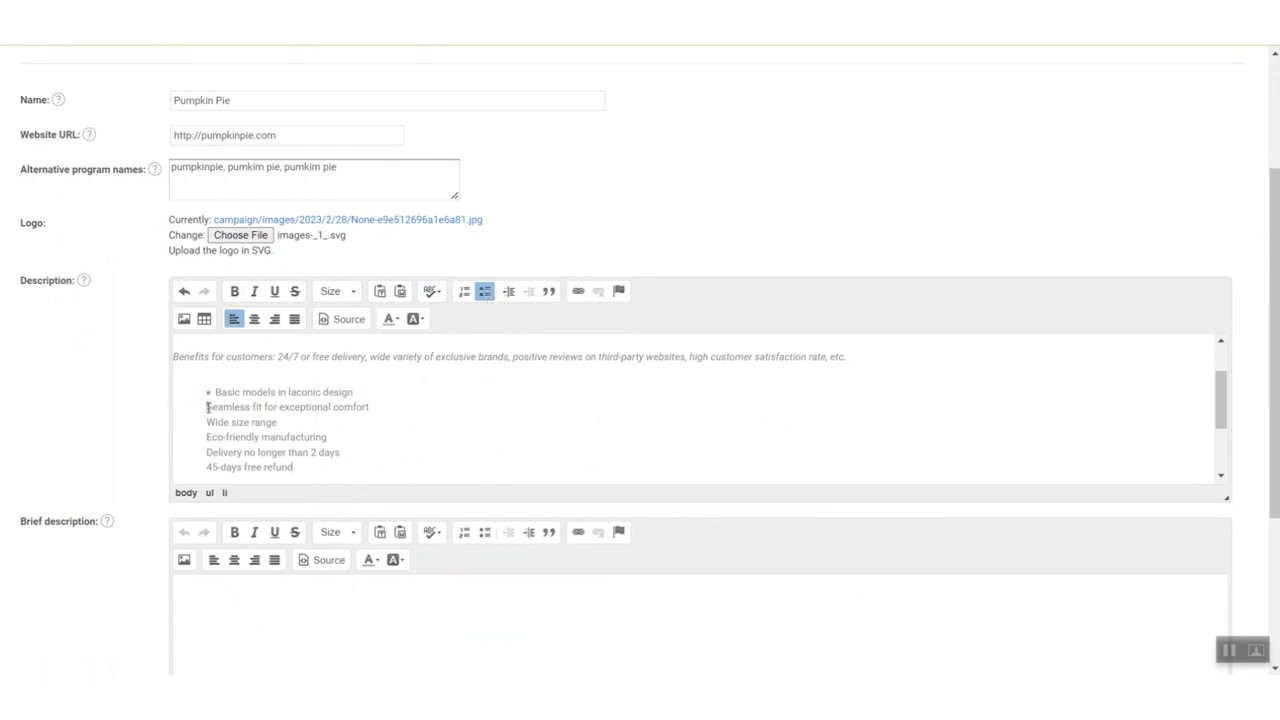
{"action": "key", "text": "BackSpace"}
{"action": "key", "text": "Return"}
{"action": "left_click", "coordinate": [207, 422]}
{"action": "key", "text": "BackSpace"}
{"action": "key", "text": "Return"}
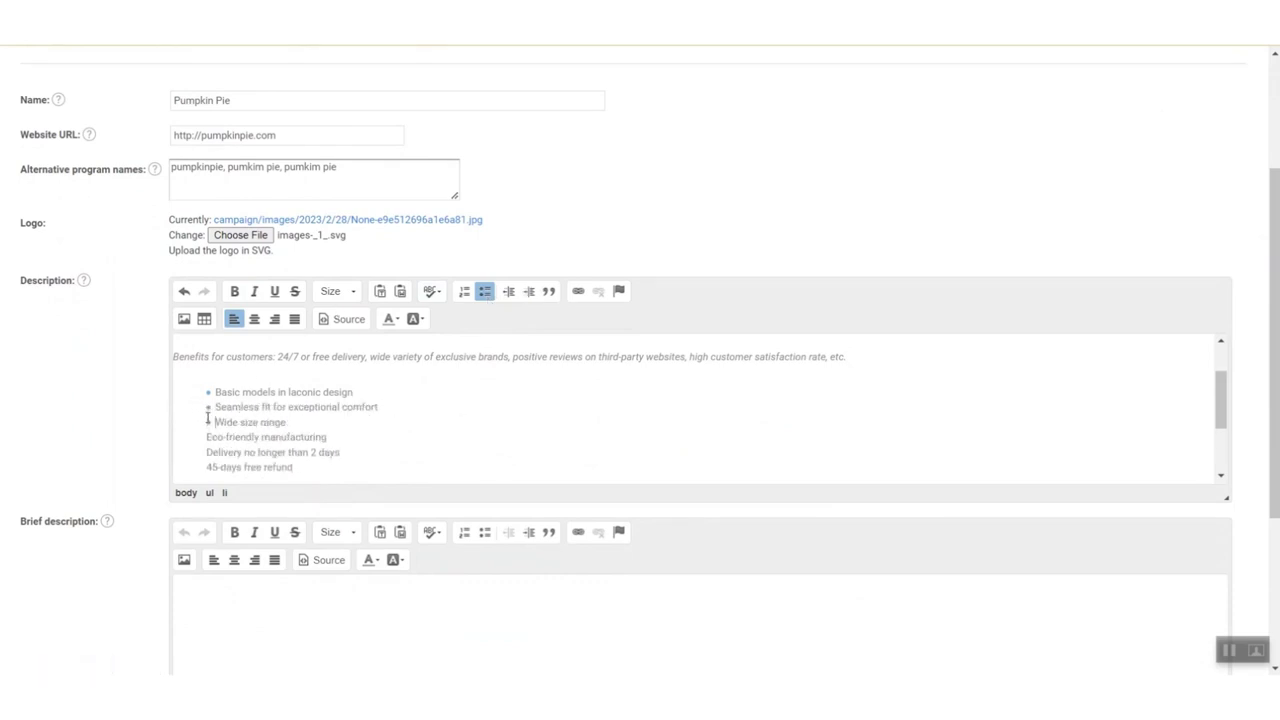
{"action": "left_click", "coordinate": [209, 437]}
{"action": "key", "text": "BackSpace"}
{"action": "key", "text": "Return"}
{"action": "left_click", "coordinate": [208, 452]}
{"action": "key", "text": "BackSpace"}
{"action": "key", "text": "Return"}
{"action": "left_click", "coordinate": [207, 467]}
{"action": "key", "text": "BackSpace"}
{"action": "key", "text": "Return"}
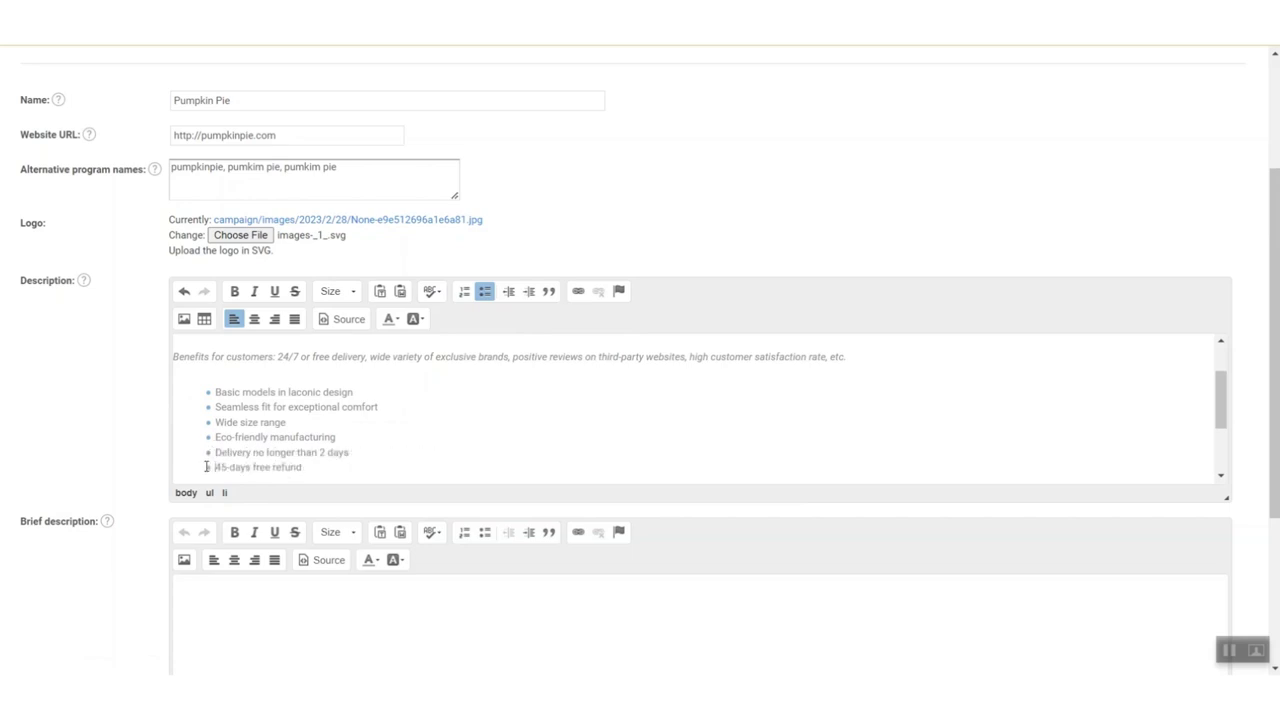
Delete the placeholder text after "Benefits for customers:" in the description
{"action": "left_click", "coordinate": [280, 356]}
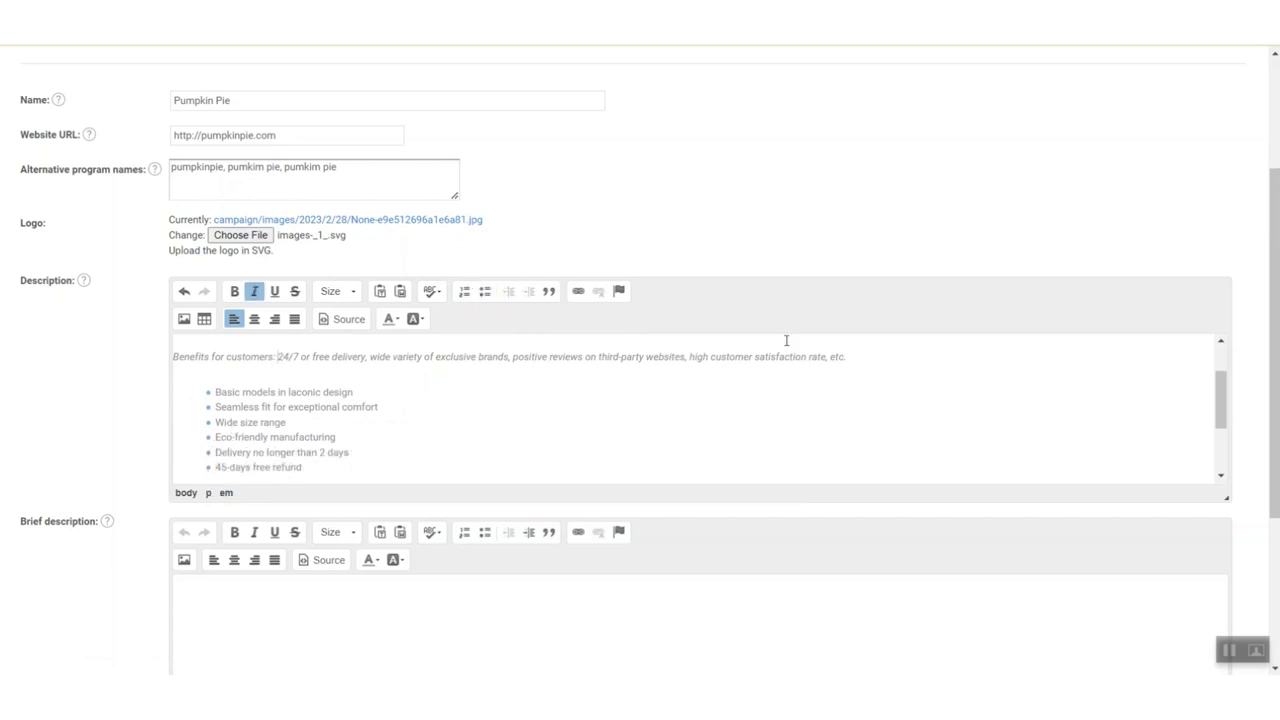
{"action": "left_click", "coordinate": [866, 356], "text": "shift"}
{"action": "key", "text": "BackSpace"}
Turn the target audience details into a bulleted list and make the first bullet "gender - 80% women, 20% men"
{"action": "scroll", "coordinate": [561, 404], "scroll_direction": "down", "scroll_amount": 1}
{"action": "scroll", "coordinate": [561, 404], "scroll_direction": "down", "scroll_amount": 3}
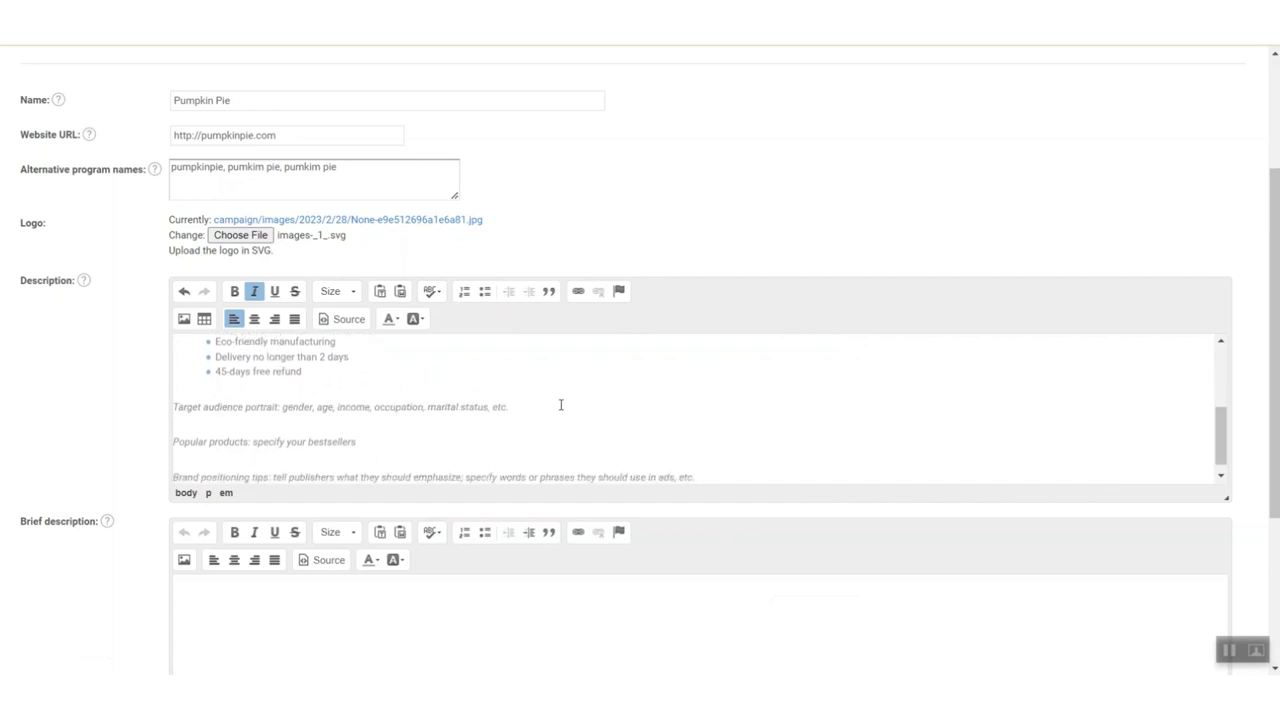
{"action": "key", "text": "Return"}
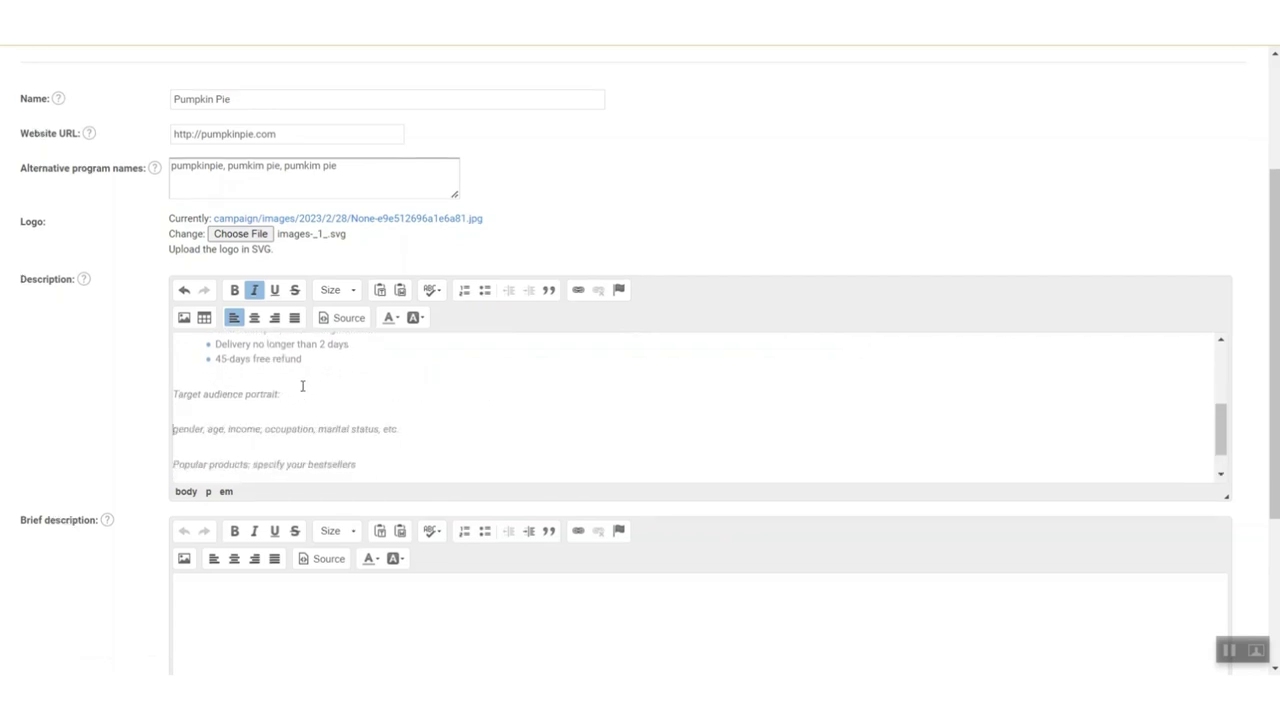
{"action": "left_click", "coordinate": [484, 289]}
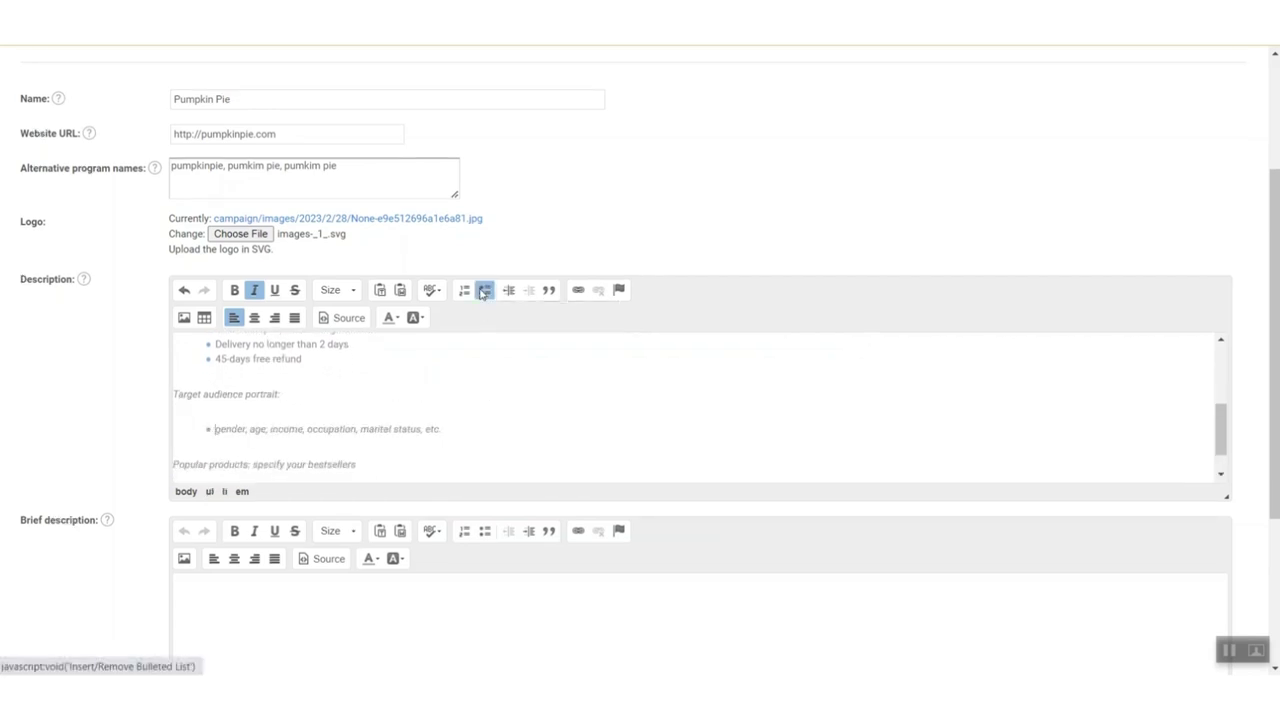
{"action": "left_click", "coordinate": [250, 430]}
{"action": "key", "text": "Return"}
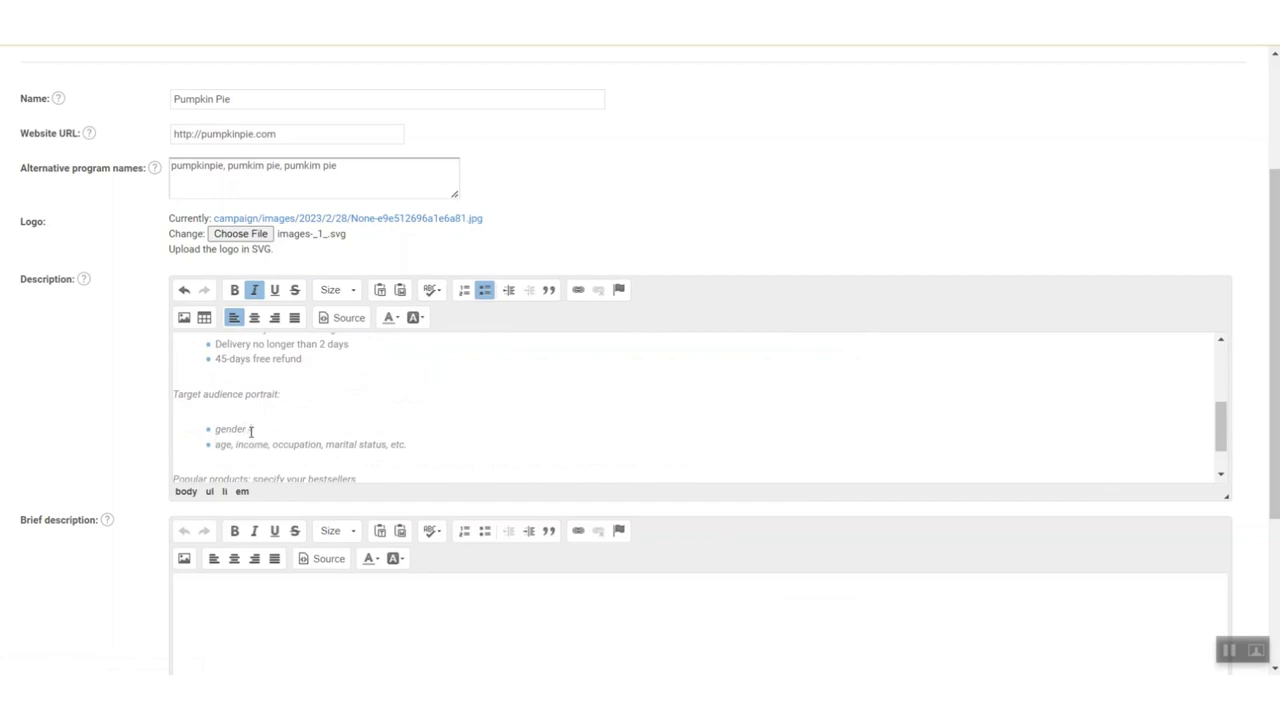
{"action": "type", "text": "80% women, 20% men"}
Replace the rest of the audience placeholder in the second bullet so it reads "age - 70% 20-35 years"
{"action": "left_click", "coordinate": [237, 444]}
{"action": "key", "text": "BackSpace"}
{"action": "left_click", "coordinate": [409, 444], "text": "shift"}
{"action": "key", "text": "BackSpace"}
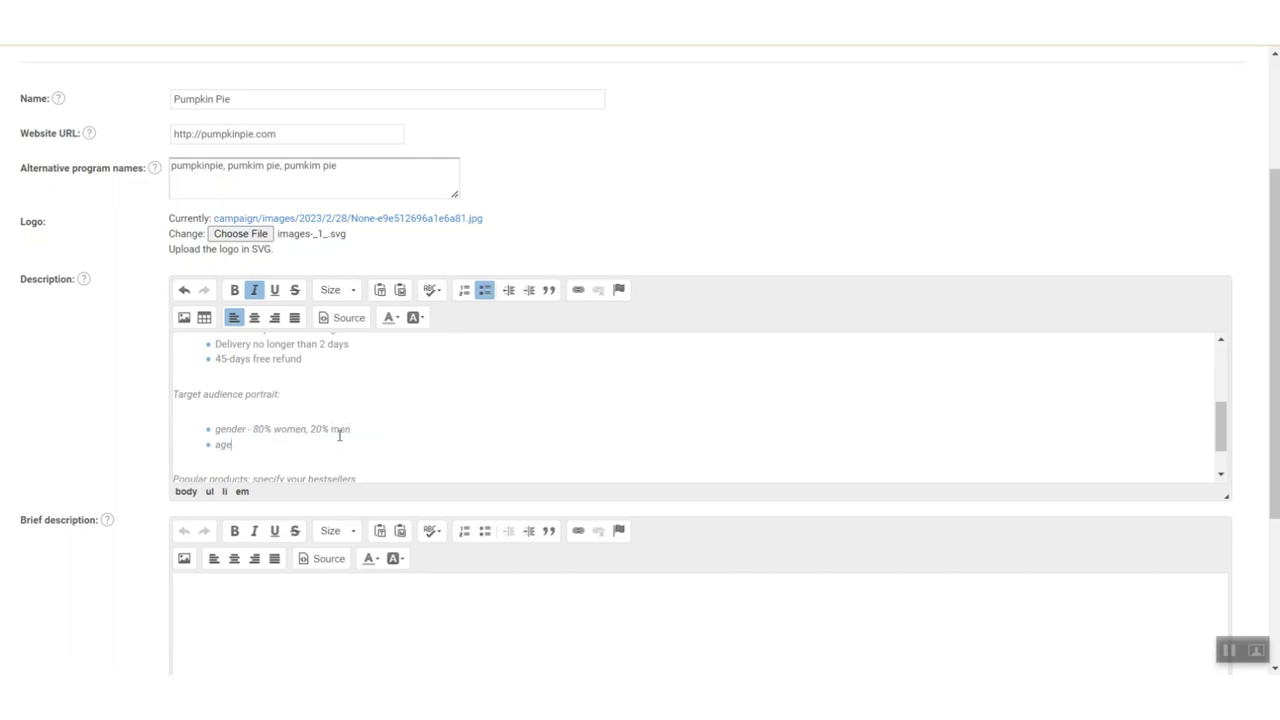
{"action": "type", "text": "- 70% 20-35 years,"}
Add the bullets "AOV - $150" and "90% are from big cities" to the target audience list, the latter without italics
{"action": "key", "text": "Return"}
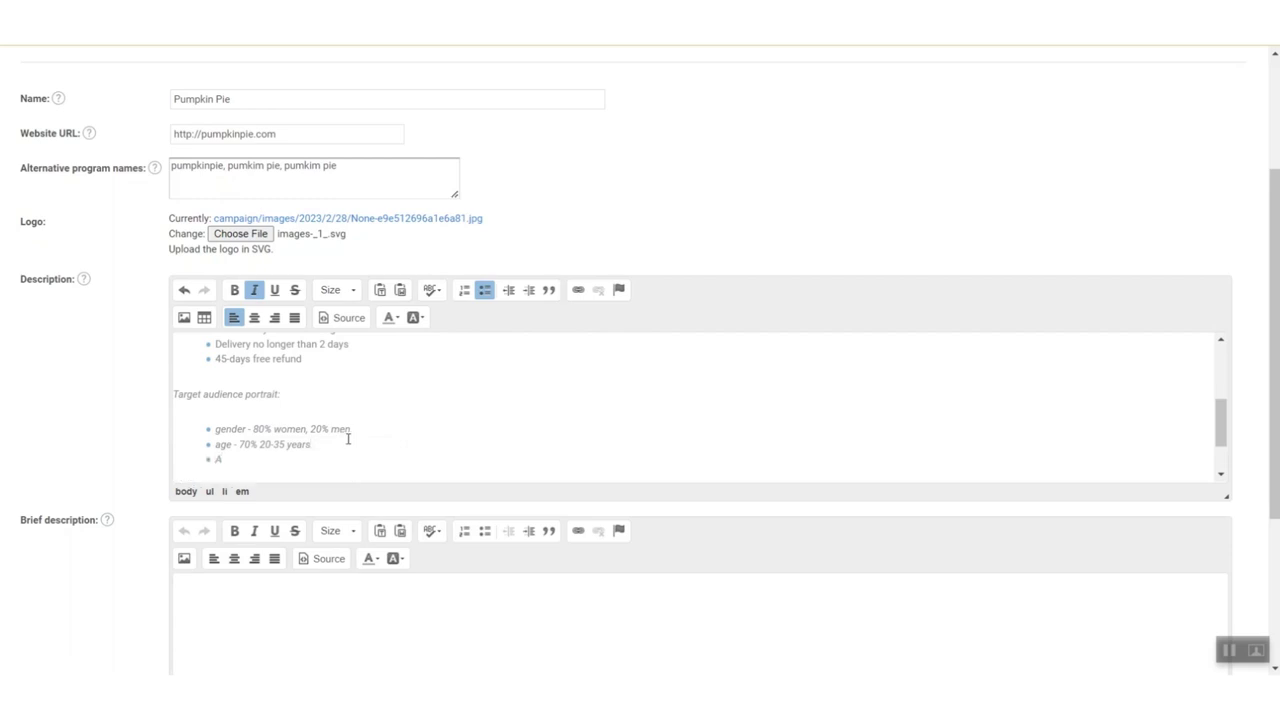
{"action": "type", "text": "AOV - $150"}
{"action": "key", "text": "Down"}
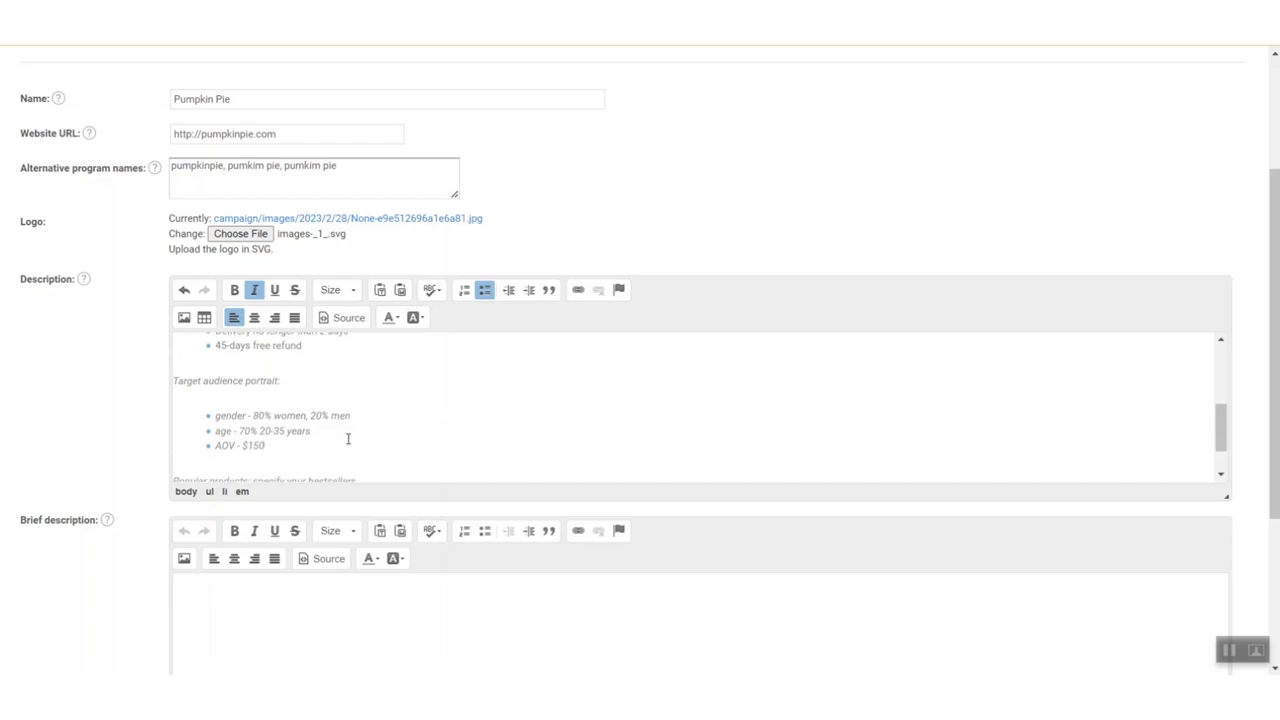
{"action": "key", "text": "Return"}
{"action": "key", "text": "ctrl+i"}
{"action": "type", "text": "90% a"}
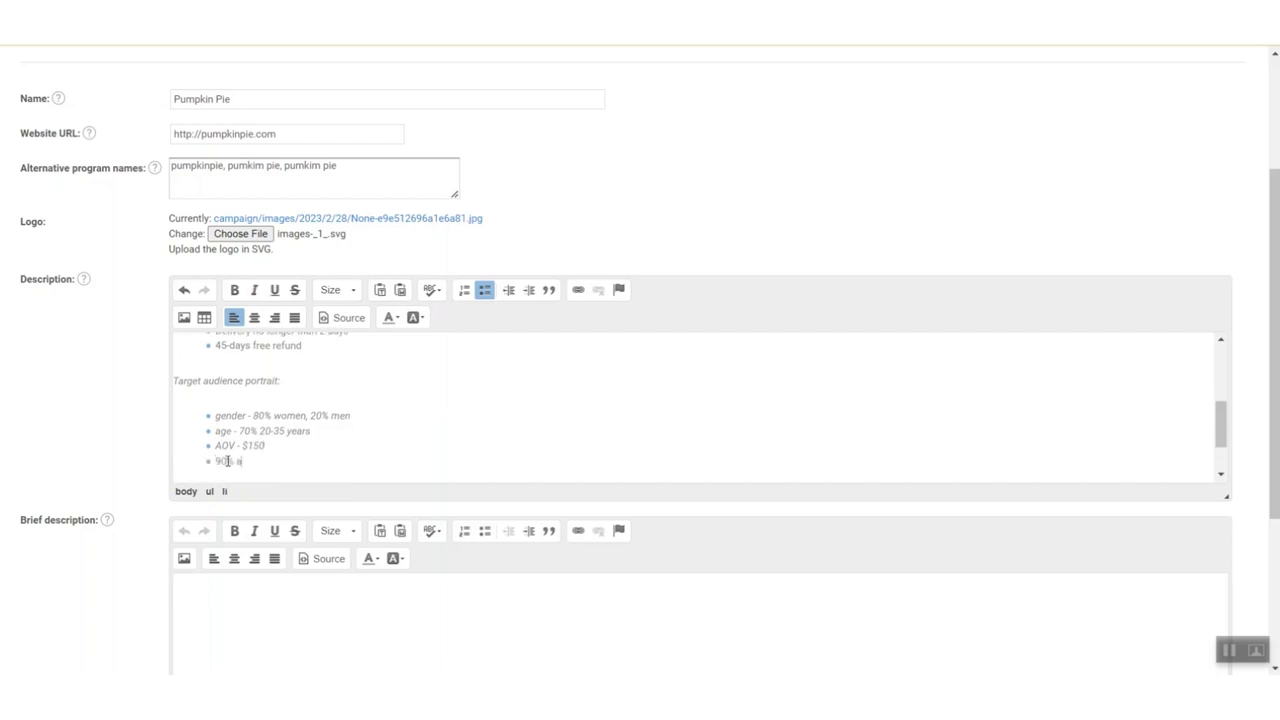
{"action": "type", "text": "re from big cities"}
Reword the age bullet to "age - 70% customers are 20-35 years"
{"action": "scroll", "coordinate": [230, 460], "scroll_direction": "down", "scroll_amount": 2}
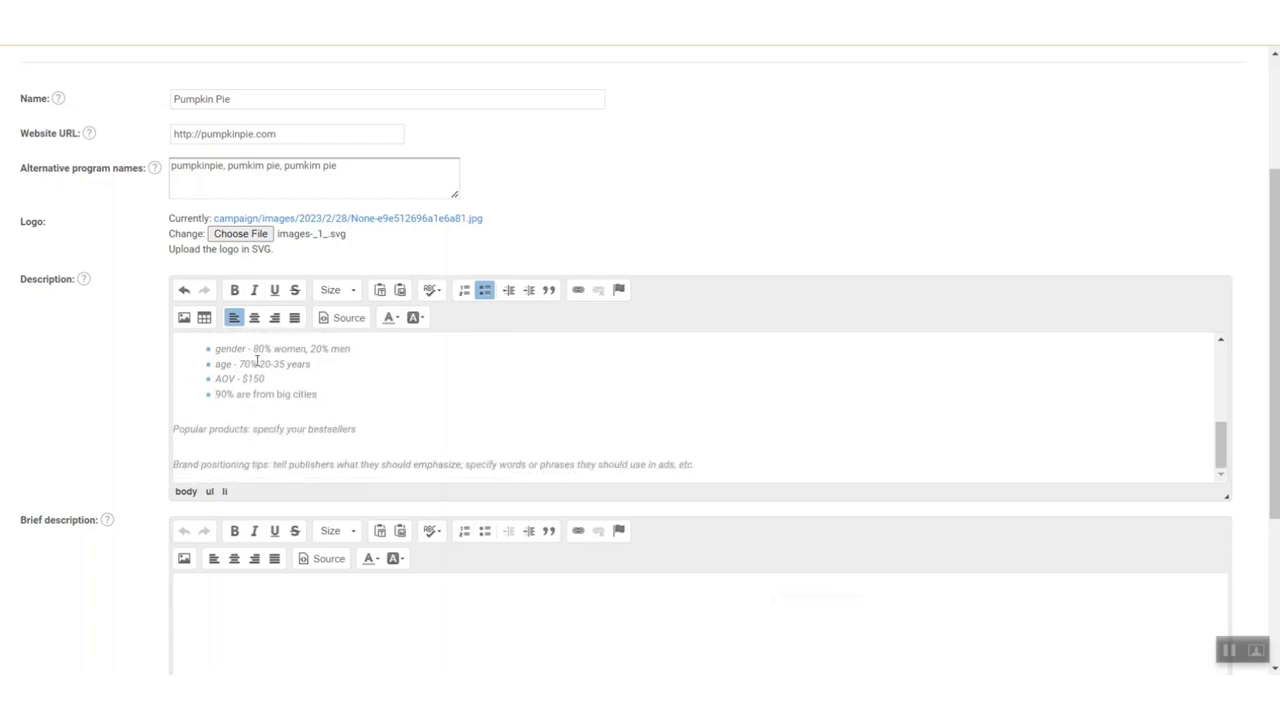
{"action": "left_click", "coordinate": [257, 362]}
{"action": "type", "text": "customers"}
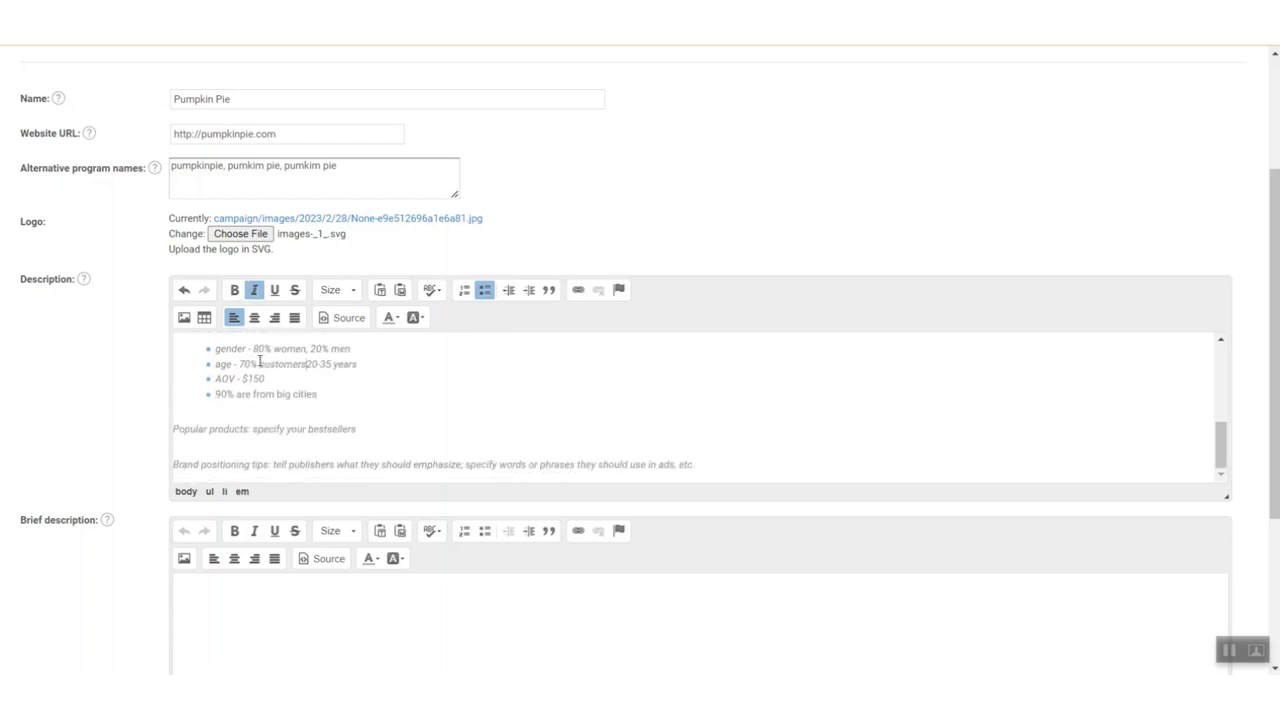
{"action": "type", "text": " are"}
{"action": "left_click", "coordinate": [362, 431]}
{"action": "left_click", "coordinate": [254, 428], "text": "shift"}
{"action": "type", "text": "https://www.pumpkinpie.com/collection/bestsellers"}
{"action": "left_click", "coordinate": [253, 428], "text": "shift"}
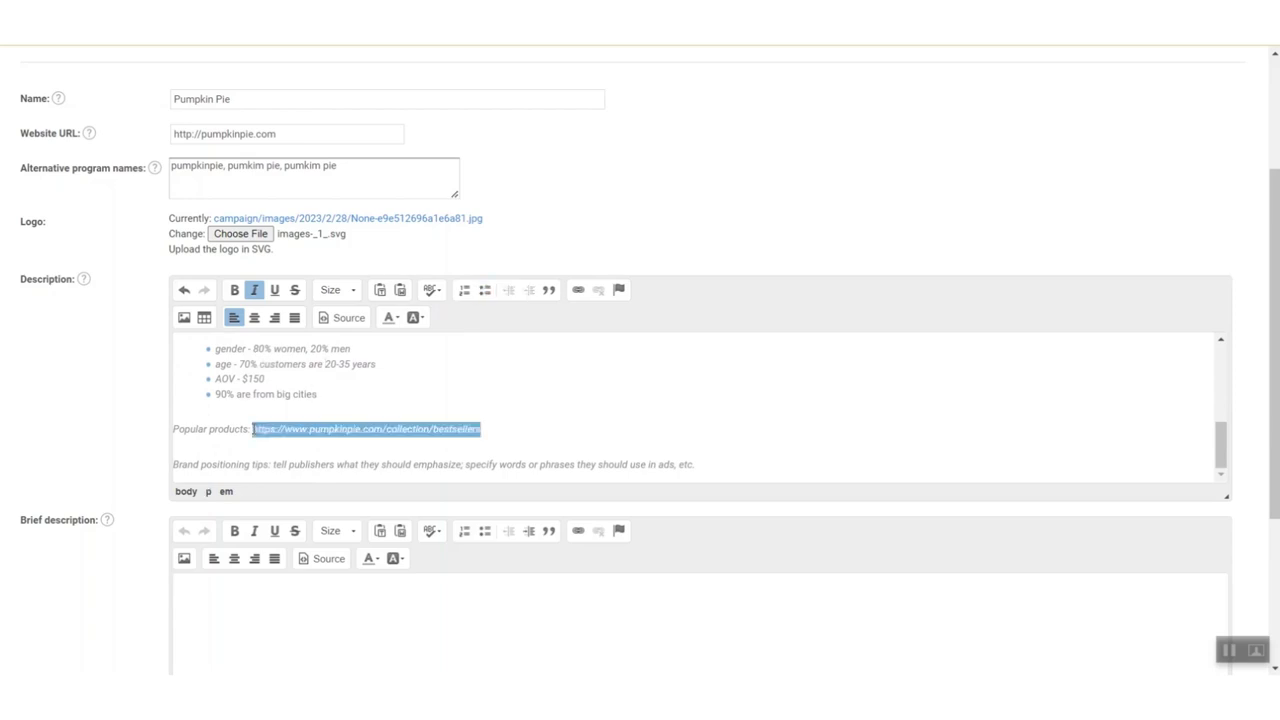
{"action": "left_click", "coordinate": [575, 290]}
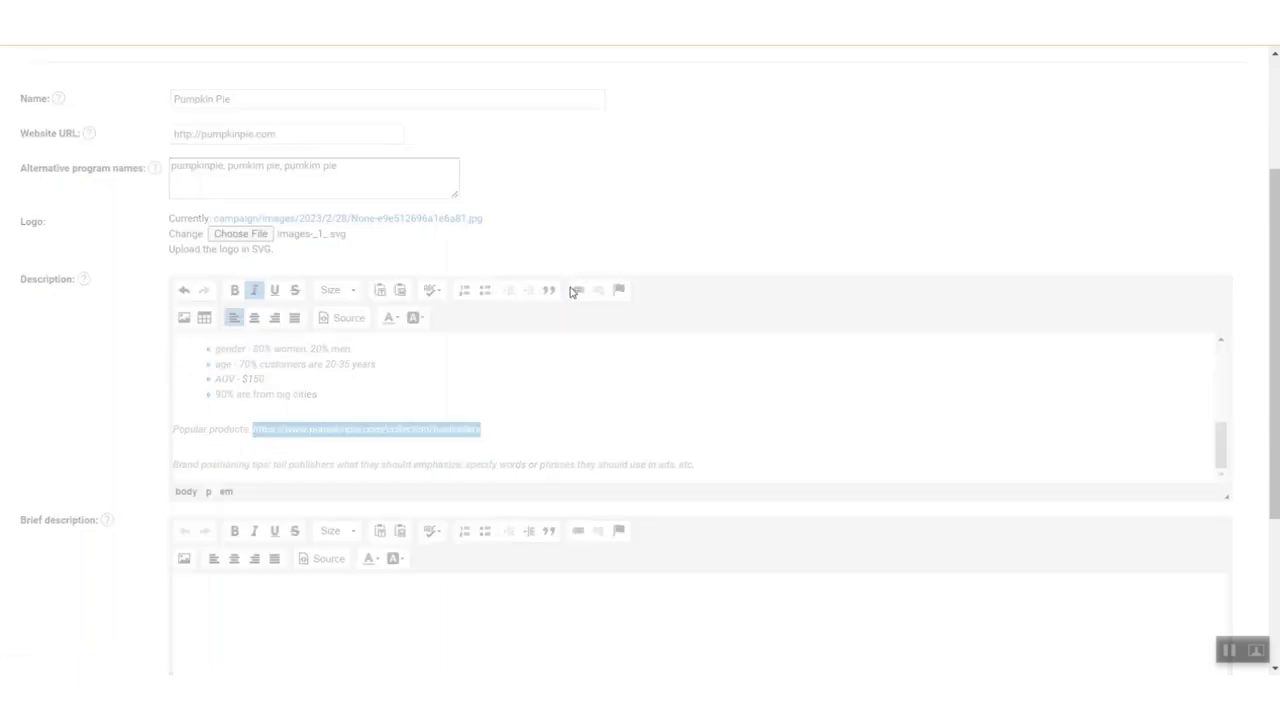
{"action": "type", "text": "www.pumpkinpie.com/collection/bestsellers"}
{"action": "left_click", "coordinate": [691, 496]}
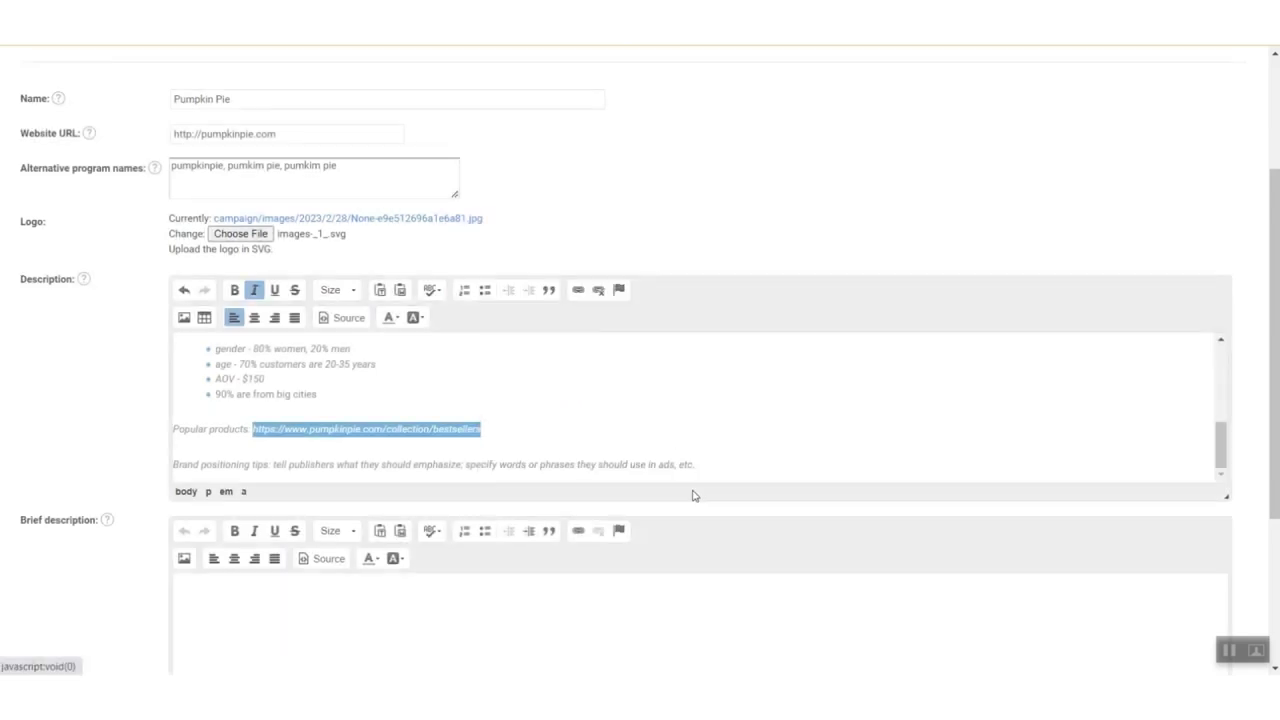
{"action": "left_click", "coordinate": [493, 428]}
Copy the Pumpkin Pie company profile sentence from the description into the brief description, leaving off the final period
{"action": "scroll", "coordinate": [703, 466], "scroll_direction": "up", "scroll_amount": 1}
{"action": "left_click", "coordinate": [690, 595]}
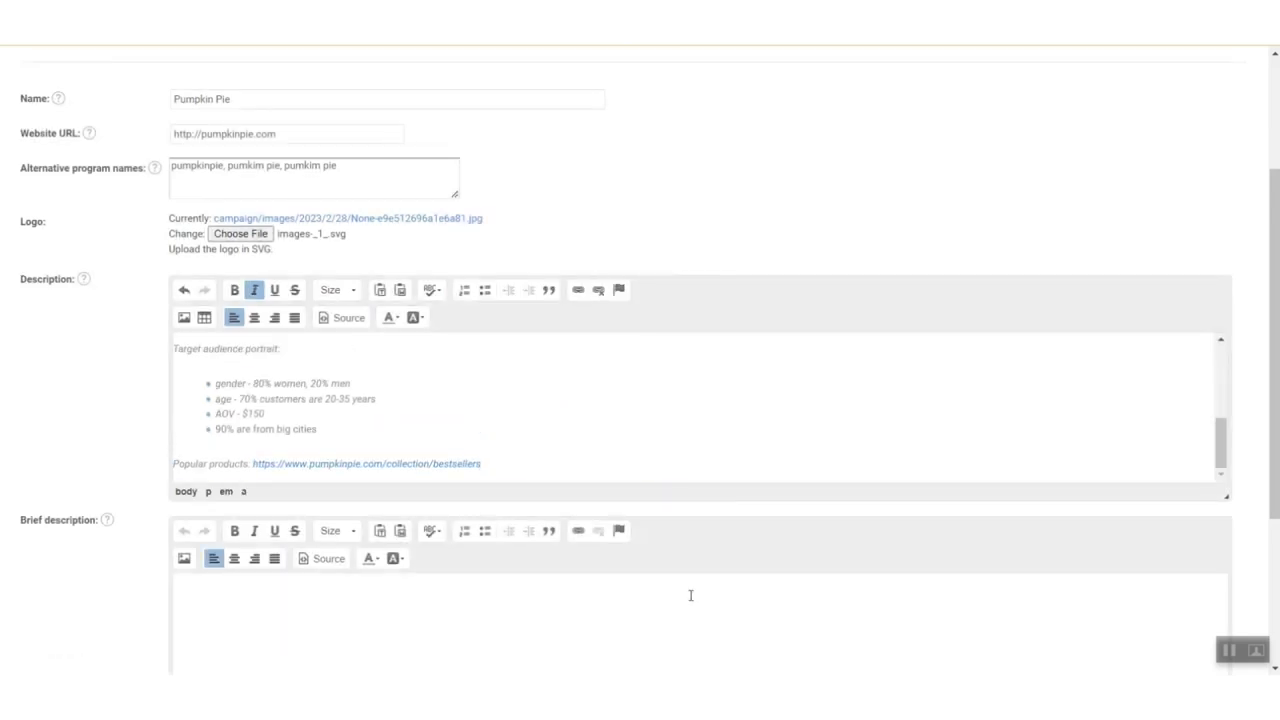
{"action": "scroll", "coordinate": [501, 427], "scroll_direction": "up", "scroll_amount": 1}
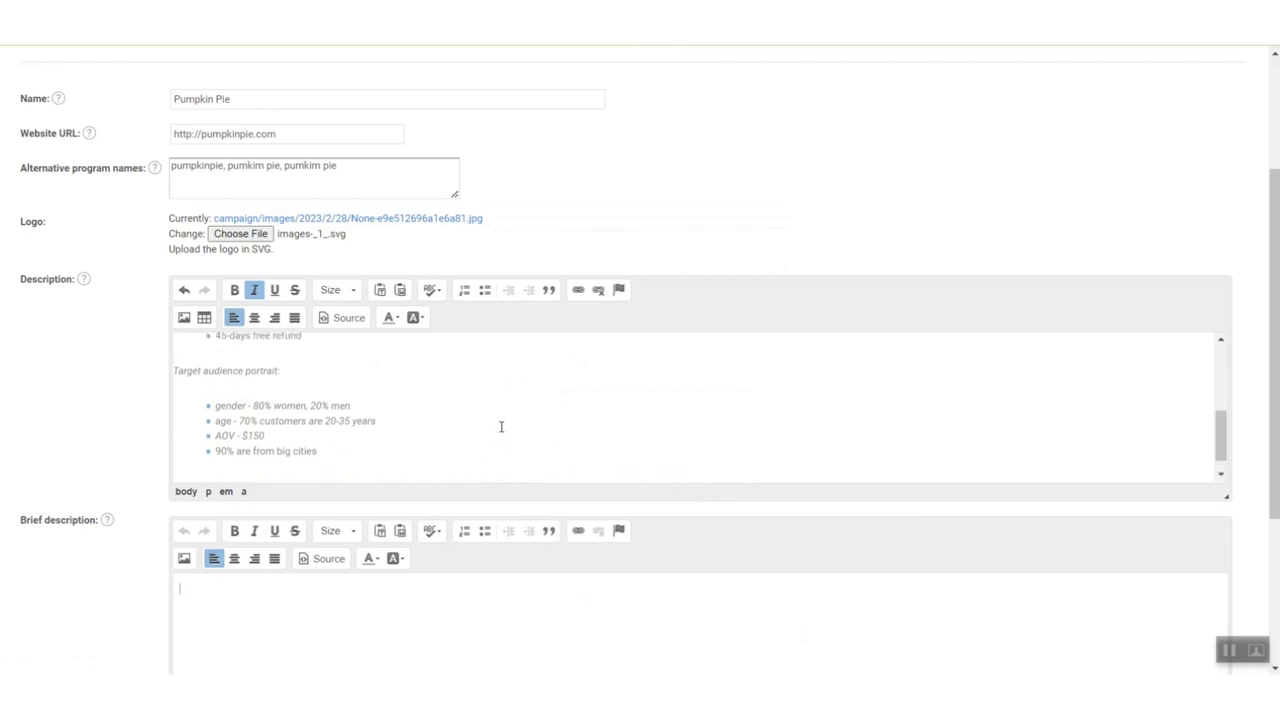
{"action": "scroll", "coordinate": [501, 427], "scroll_direction": "up", "scroll_amount": 5}
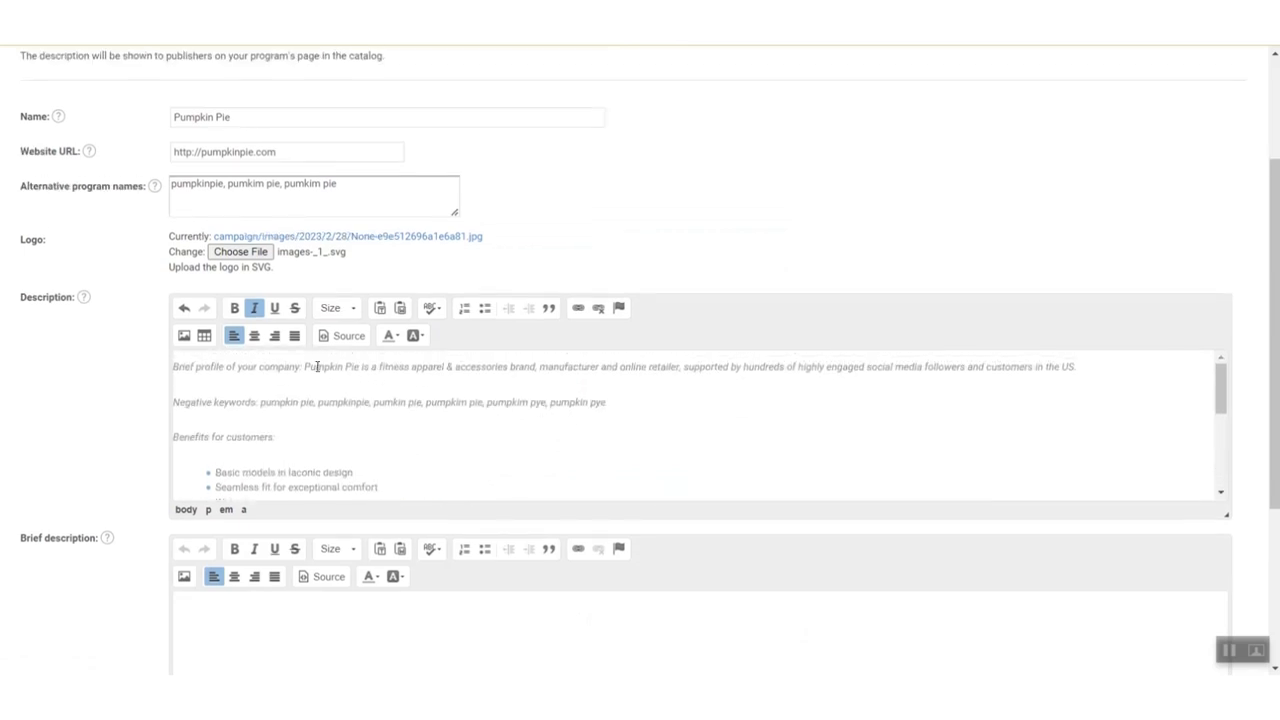
{"action": "left_click", "coordinate": [306, 367]}
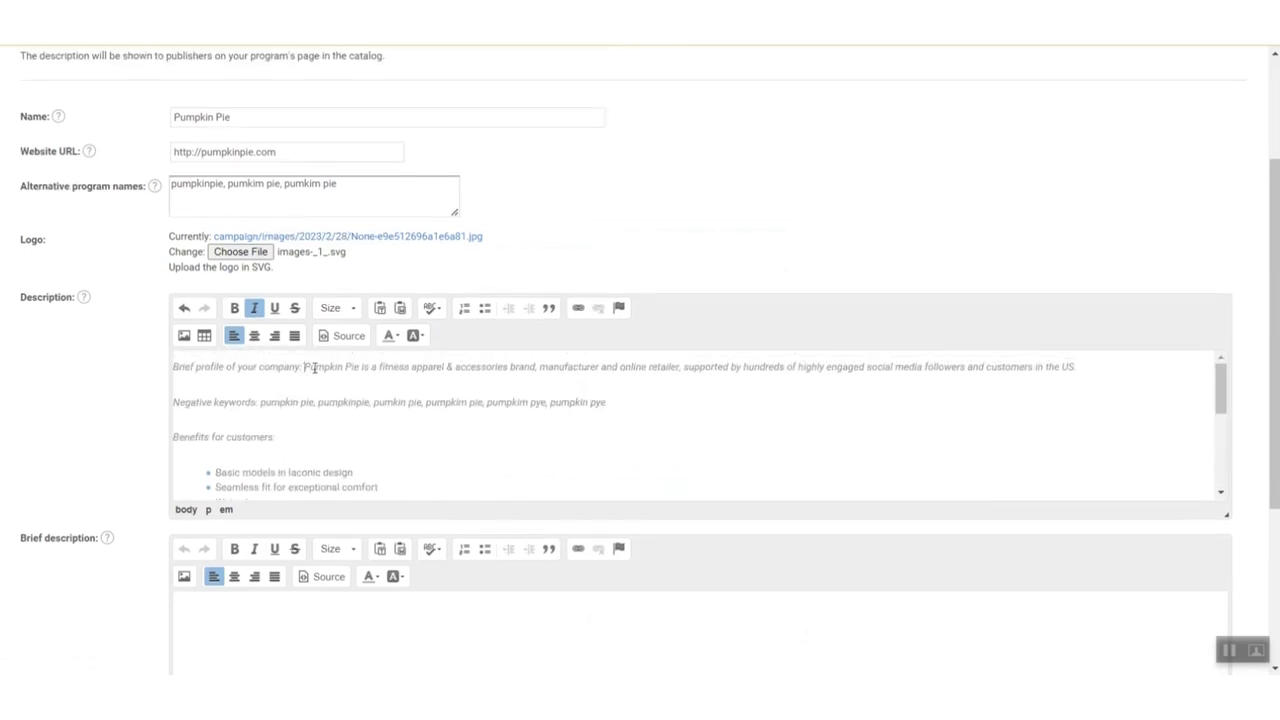
{"action": "left_click", "coordinate": [1082, 364], "text": "shift"}
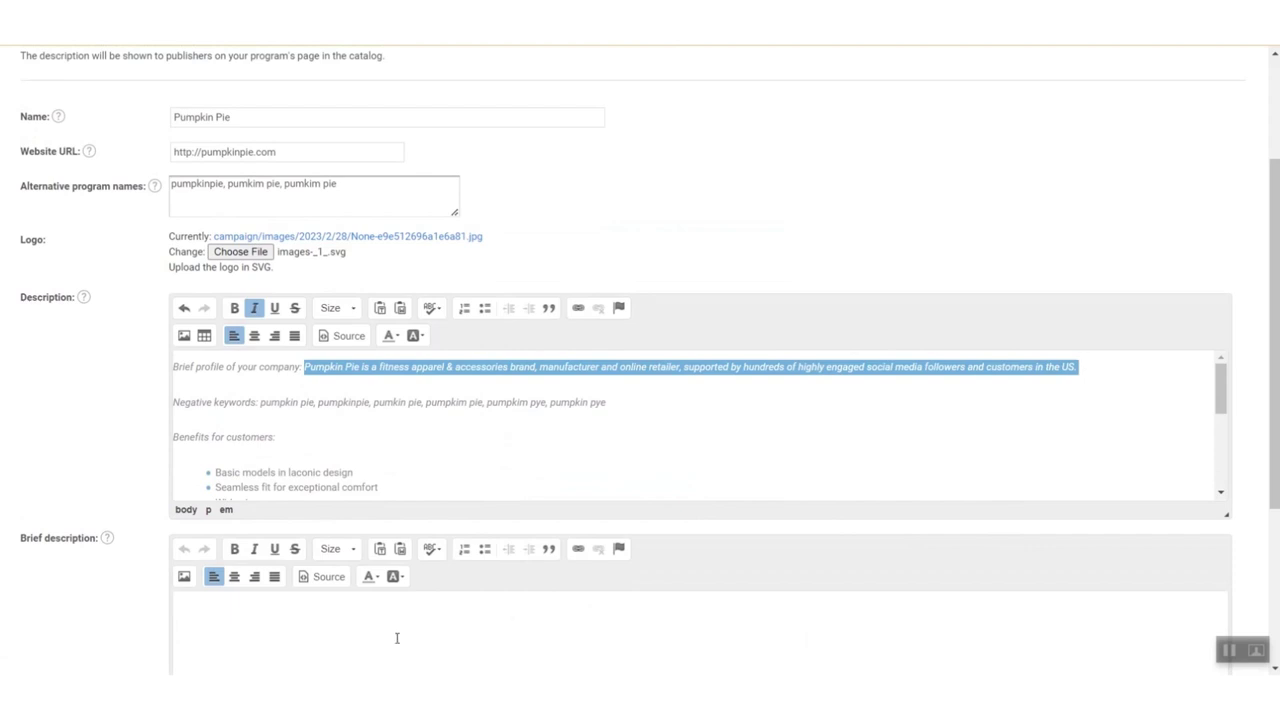
{"action": "type", "text": "Pumpkin Pie is a fitness apparel & accessories brand, manufacturer and online retailer, supported by hundreds of highly engaged social media followers and customers in the US."}
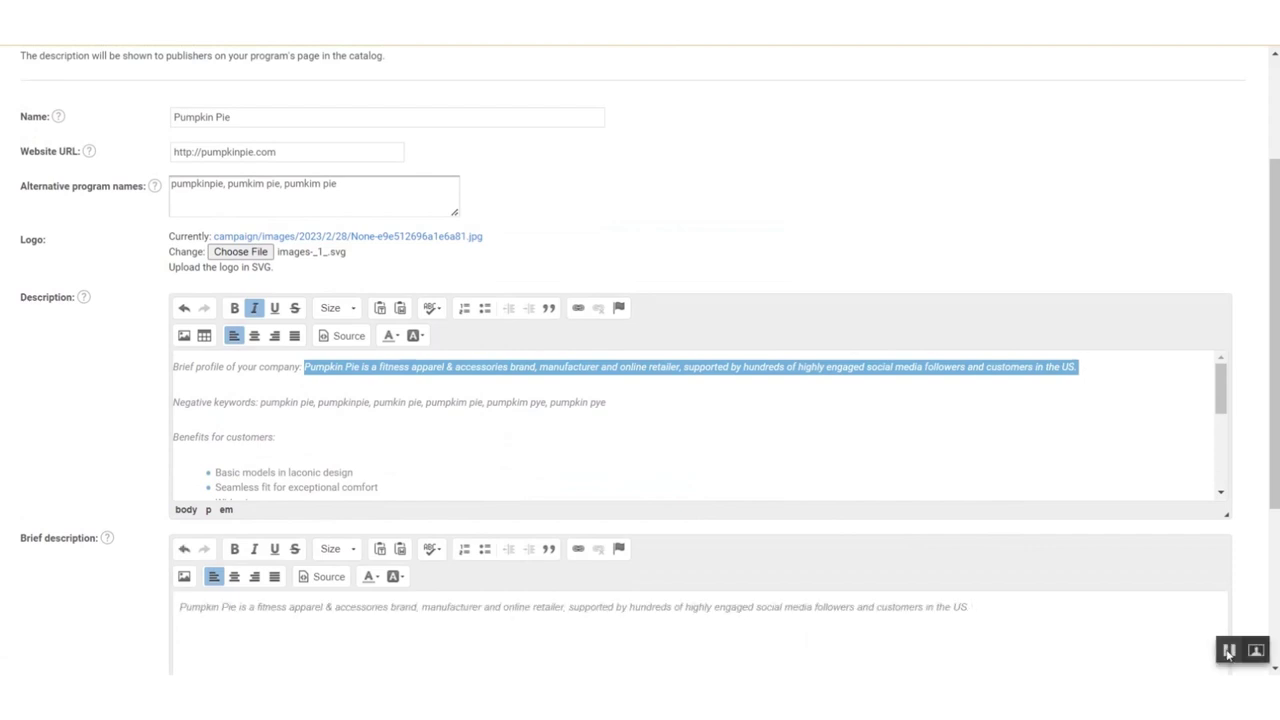
{"action": "scroll", "coordinate": [1002, 576], "scroll_direction": "down", "scroll_amount": 1}
{"action": "scroll", "coordinate": [1002, 576], "scroll_direction": "down", "scroll_amount": 5}
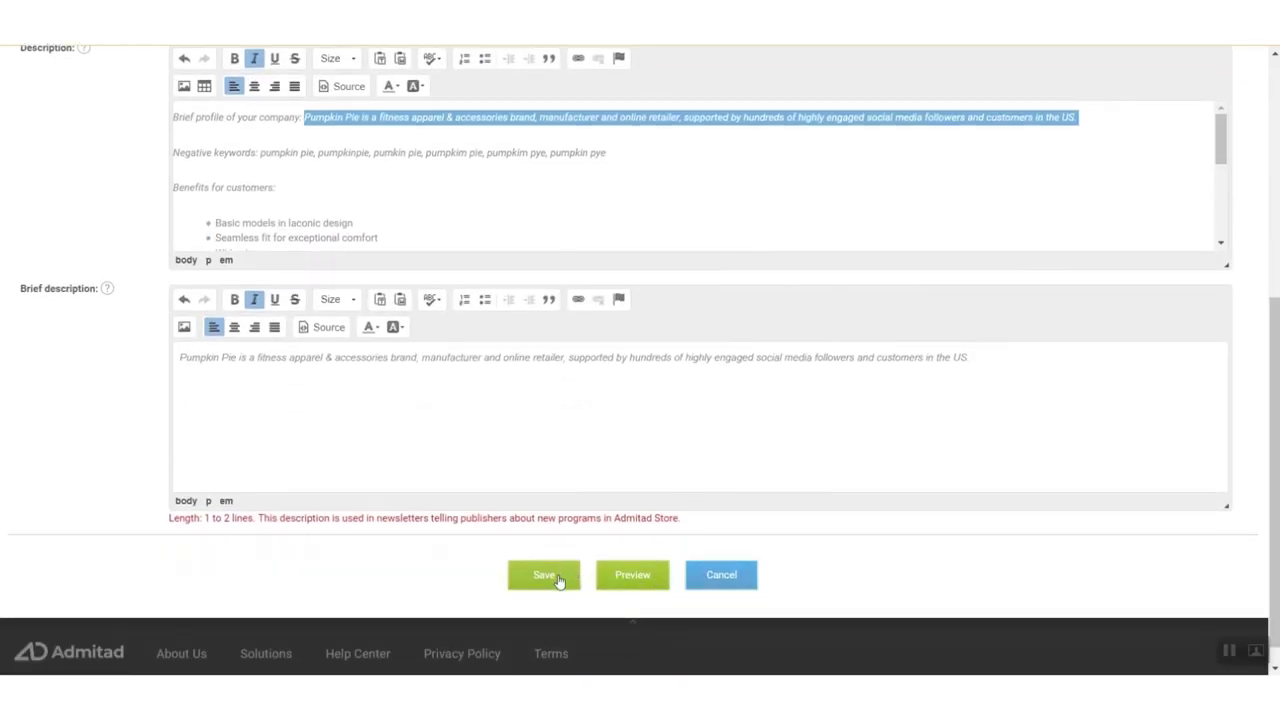
Save the program review and preview the Pumpkin Pie affiliate program page down to the target audience details
{"action": "left_click", "coordinate": [559, 581]}
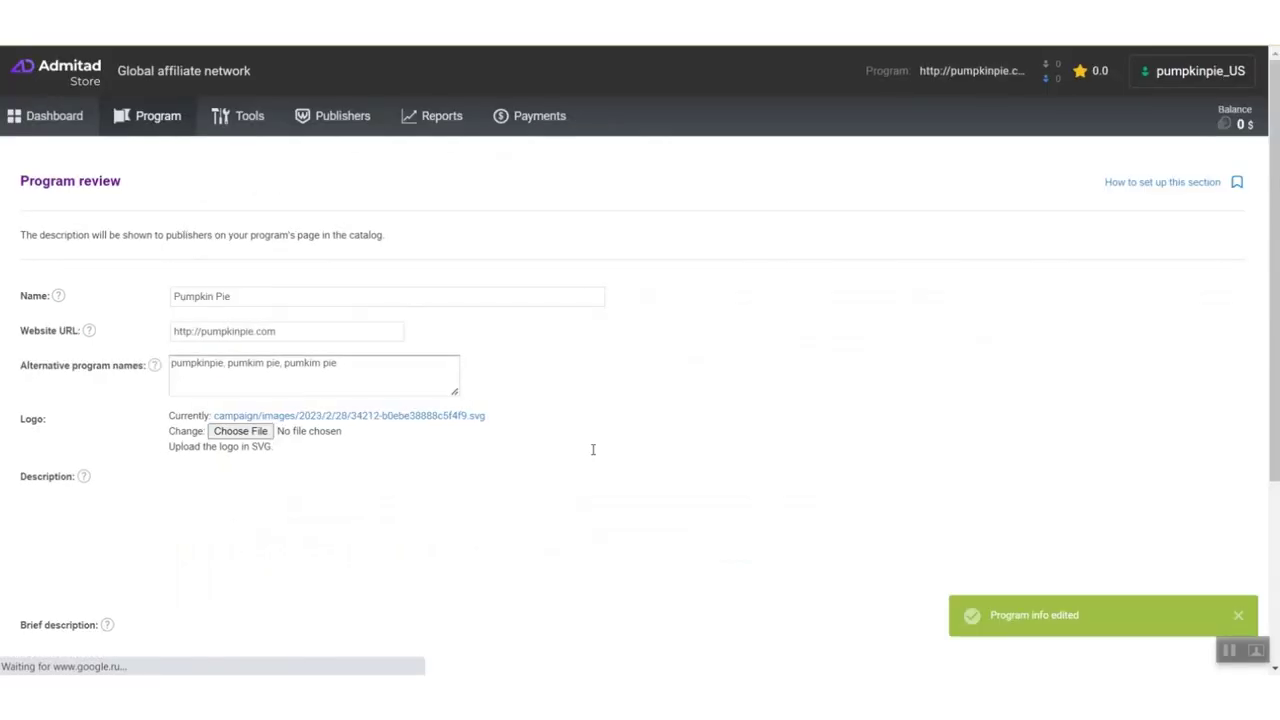
{"action": "scroll", "coordinate": [808, 640], "scroll_direction": "down", "scroll_amount": 2}
{"action": "scroll", "coordinate": [808, 640], "scroll_direction": "down", "scroll_amount": 3}
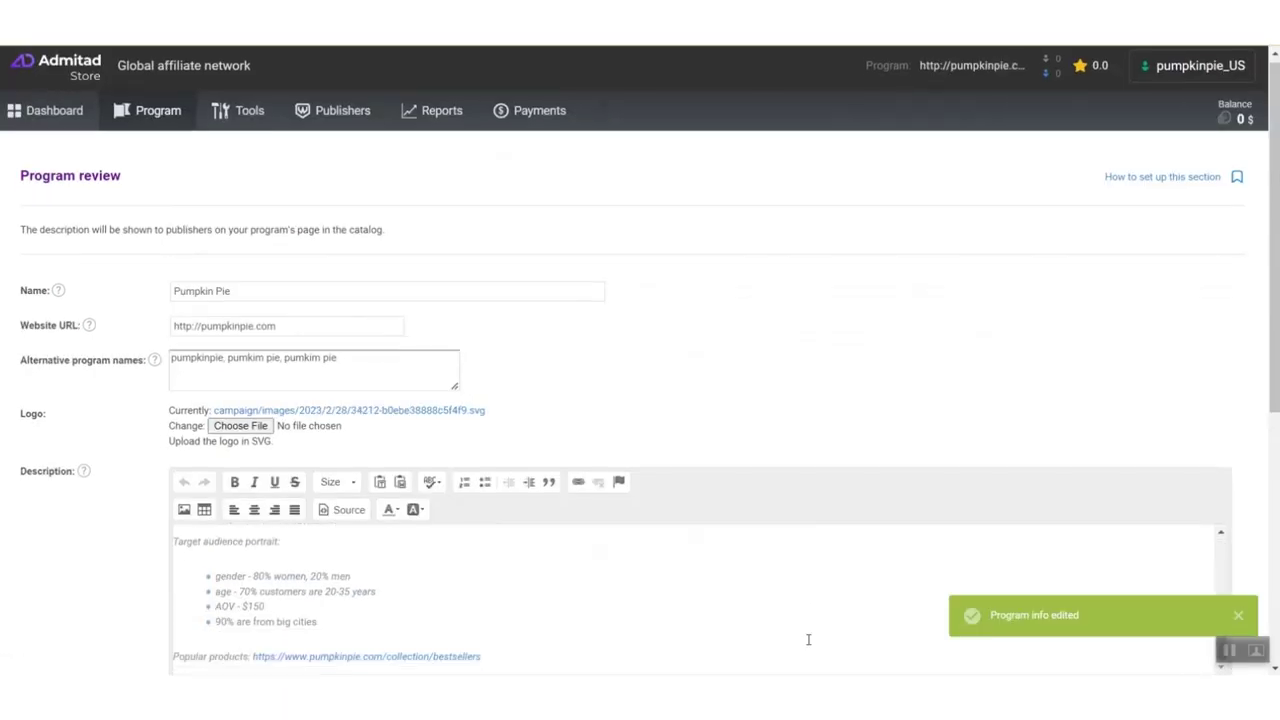
{"action": "scroll", "coordinate": [751, 437], "scroll_direction": "down", "scroll_amount": 4}
{"action": "scroll", "coordinate": [751, 437], "scroll_direction": "down", "scroll_amount": 2}
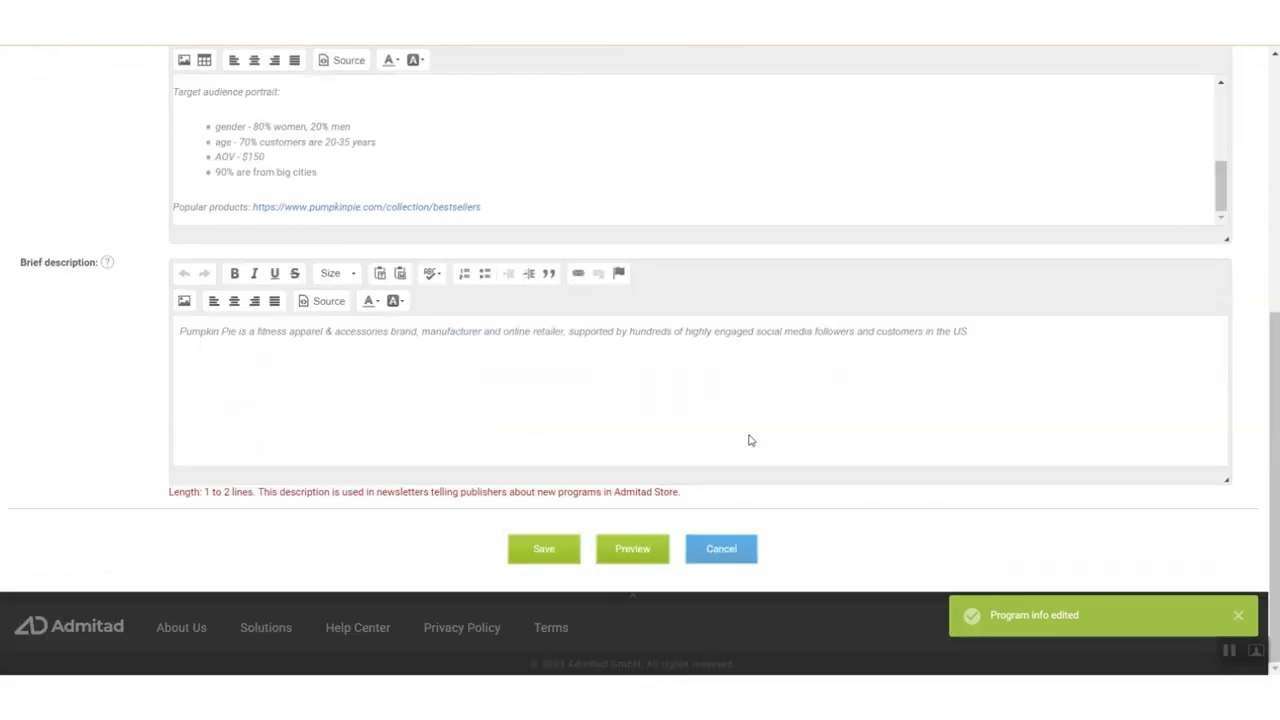
{"action": "left_click", "coordinate": [638, 550]}
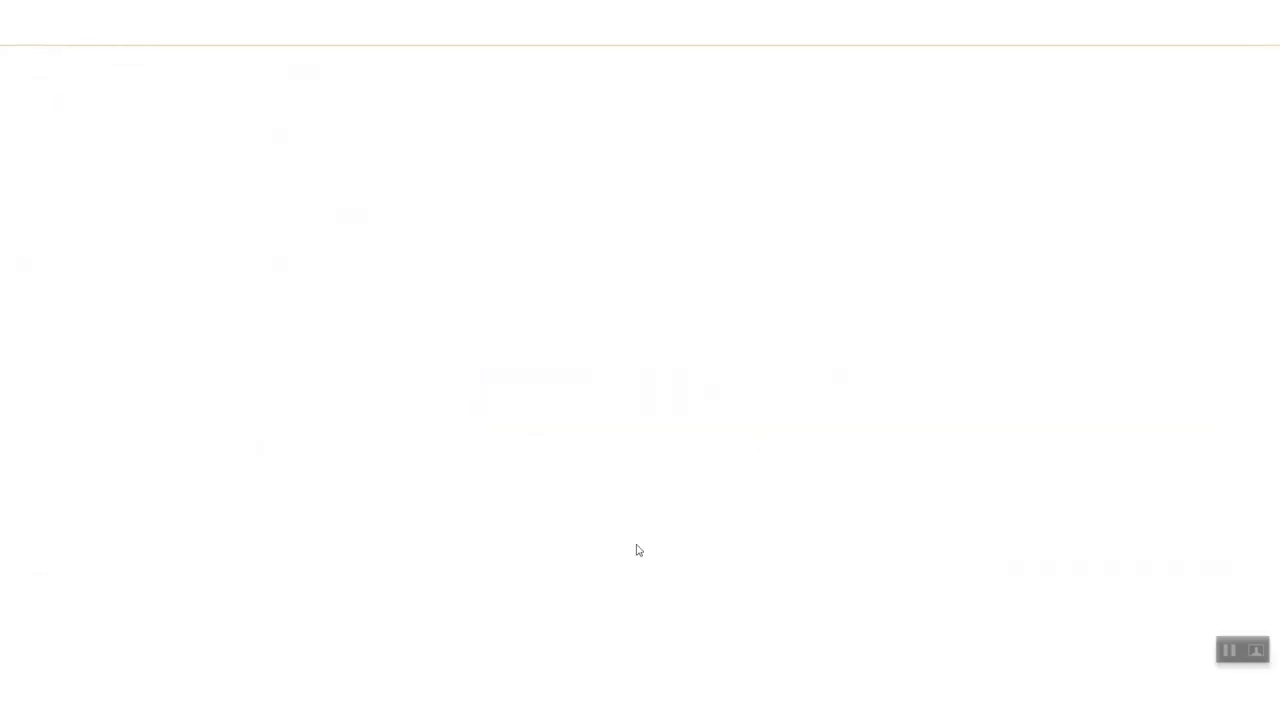
{"action": "scroll", "coordinate": [638, 550], "scroll_direction": "down", "scroll_amount": 1}
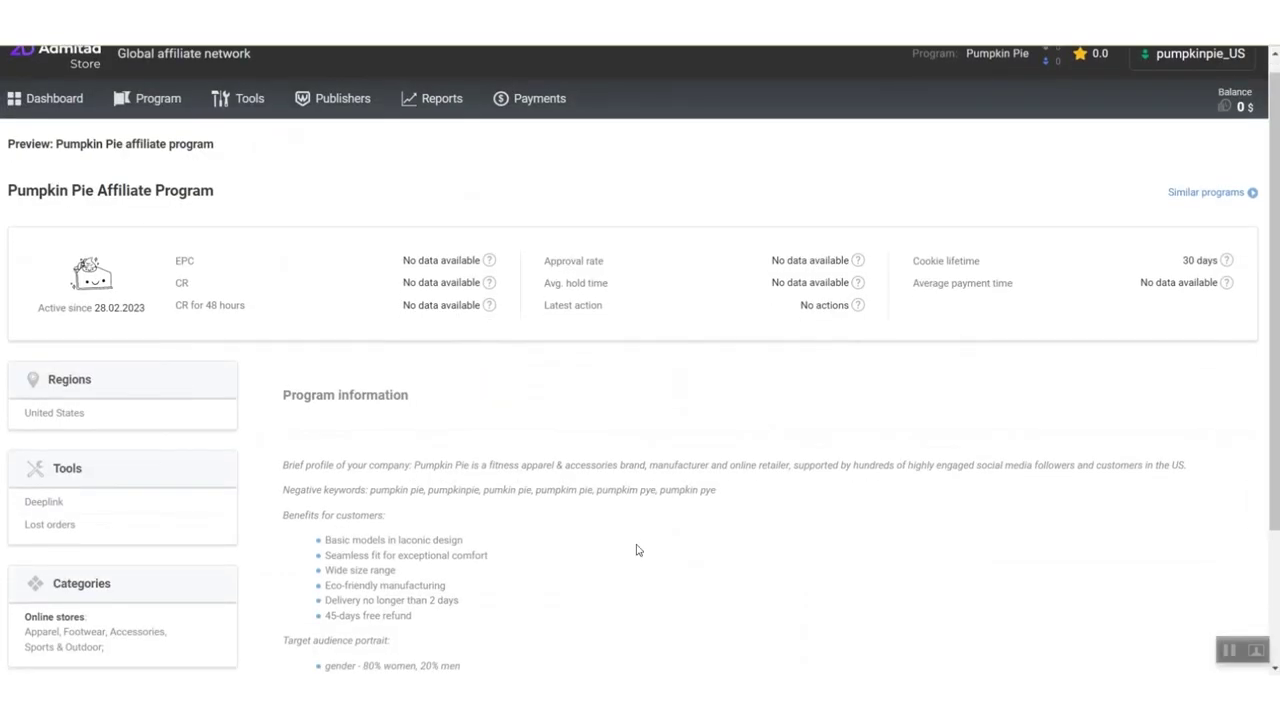
{"action": "scroll", "coordinate": [637, 550], "scroll_direction": "down", "scroll_amount": 4}
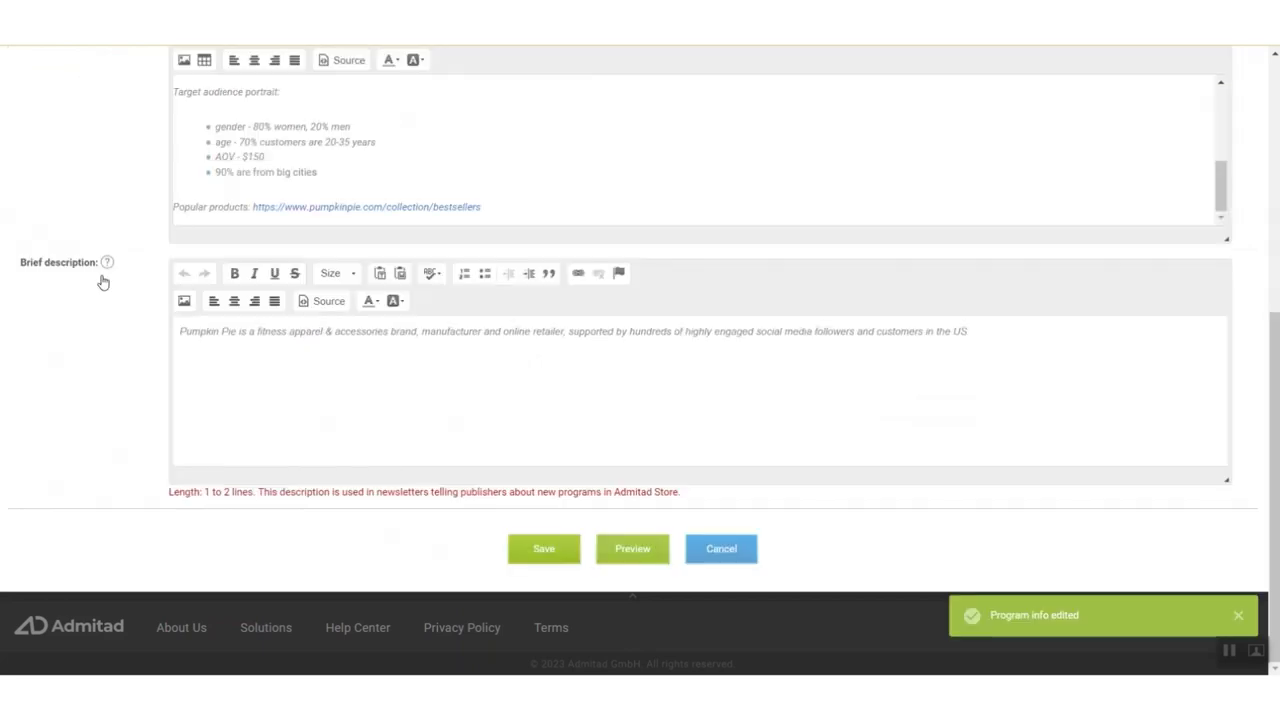
Bold the "Brief profile of your company:" and "Negative keywords:" labels in the program description
{"action": "scroll", "coordinate": [102, 285], "scroll_direction": "up", "scroll_amount": 2}
{"action": "scroll", "coordinate": [212, 300], "scroll_direction": "up", "scroll_amount": 5}
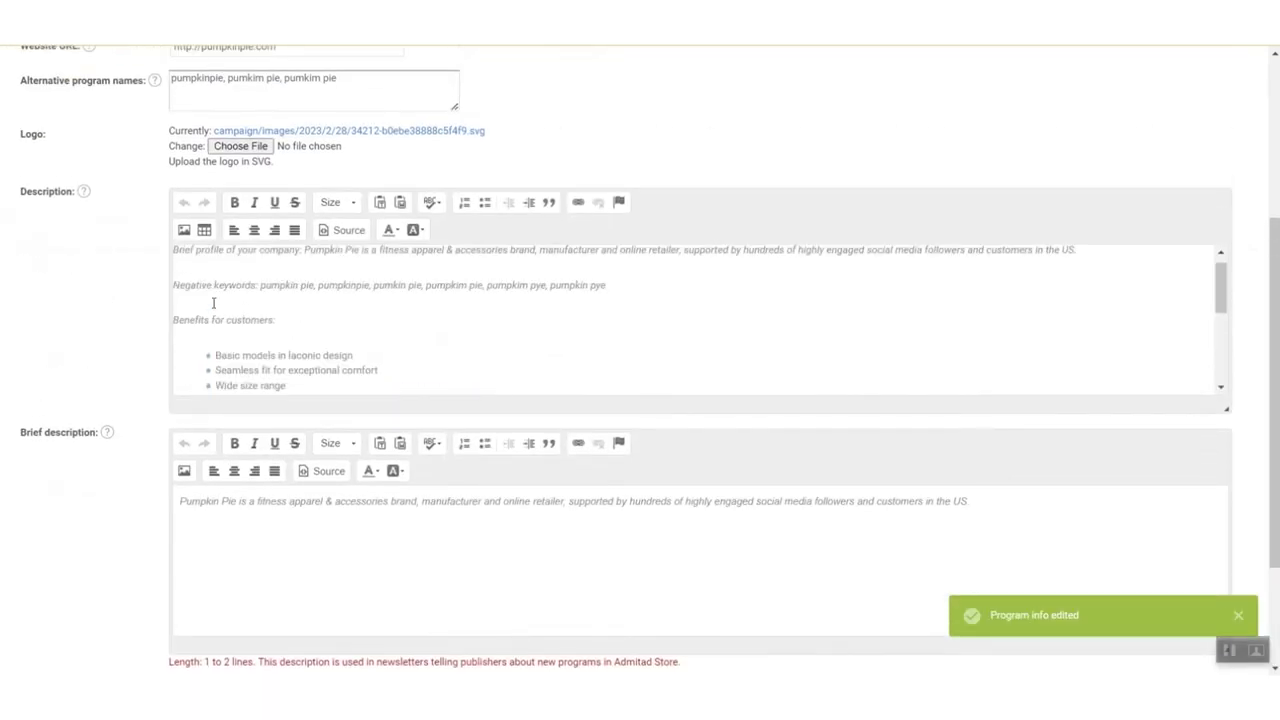
{"action": "left_click", "coordinate": [171, 260]}
{"action": "left_click", "coordinate": [329, 263]}
{"action": "left_click", "coordinate": [306, 260]}
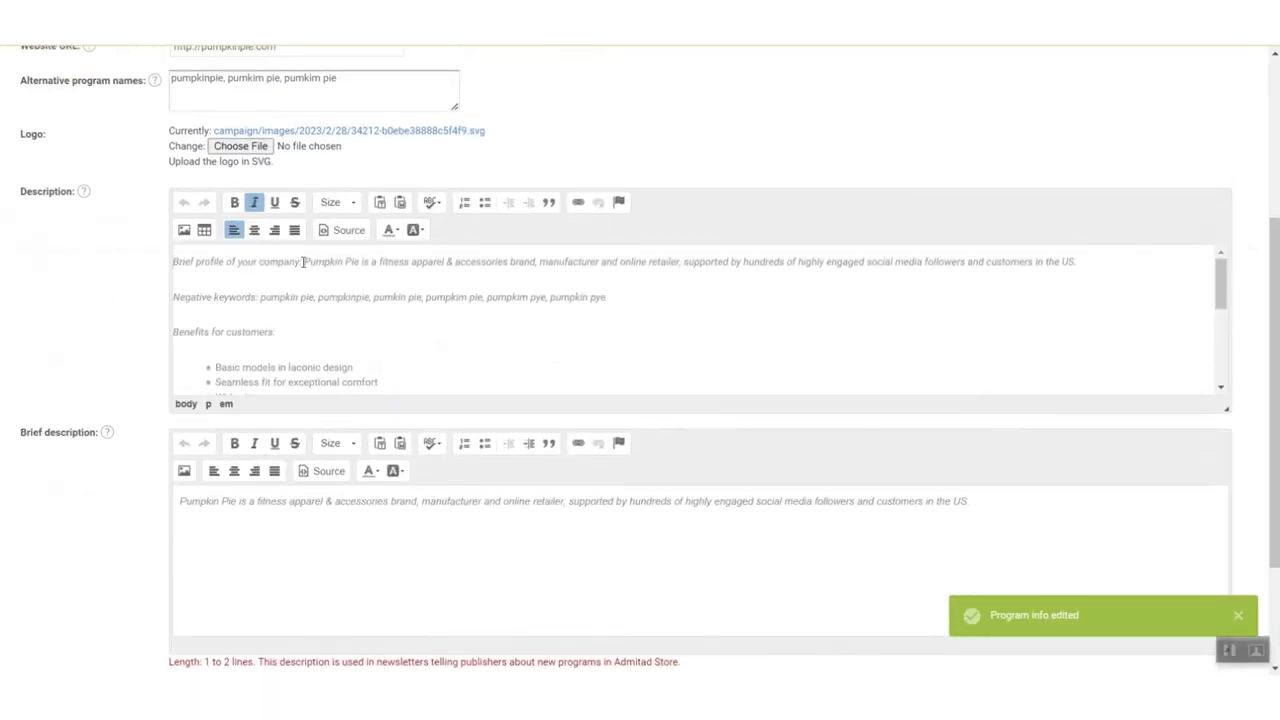
{"action": "key", "text": "shift+Home"}
{"action": "left_click", "coordinate": [233, 203]}
{"action": "left_click", "coordinate": [178, 296]}
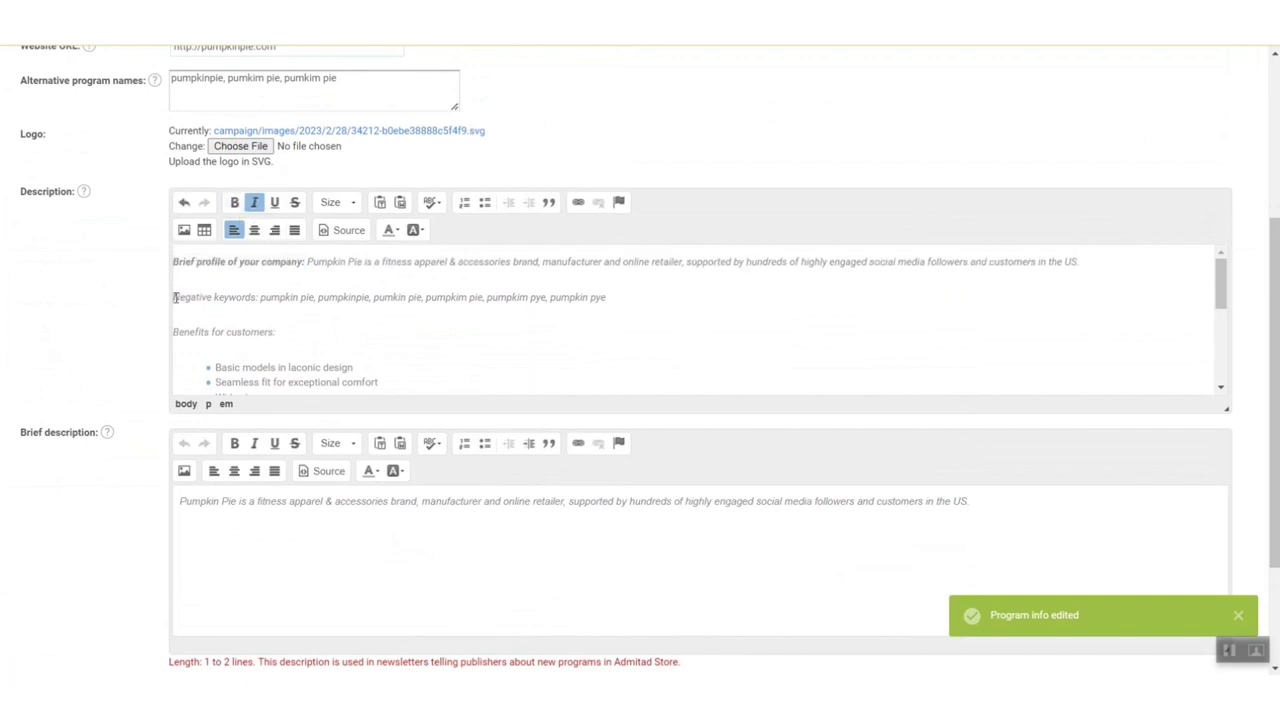
{"action": "left_click", "coordinate": [260, 297], "text": "shift"}
{"action": "left_click", "coordinate": [233, 203]}
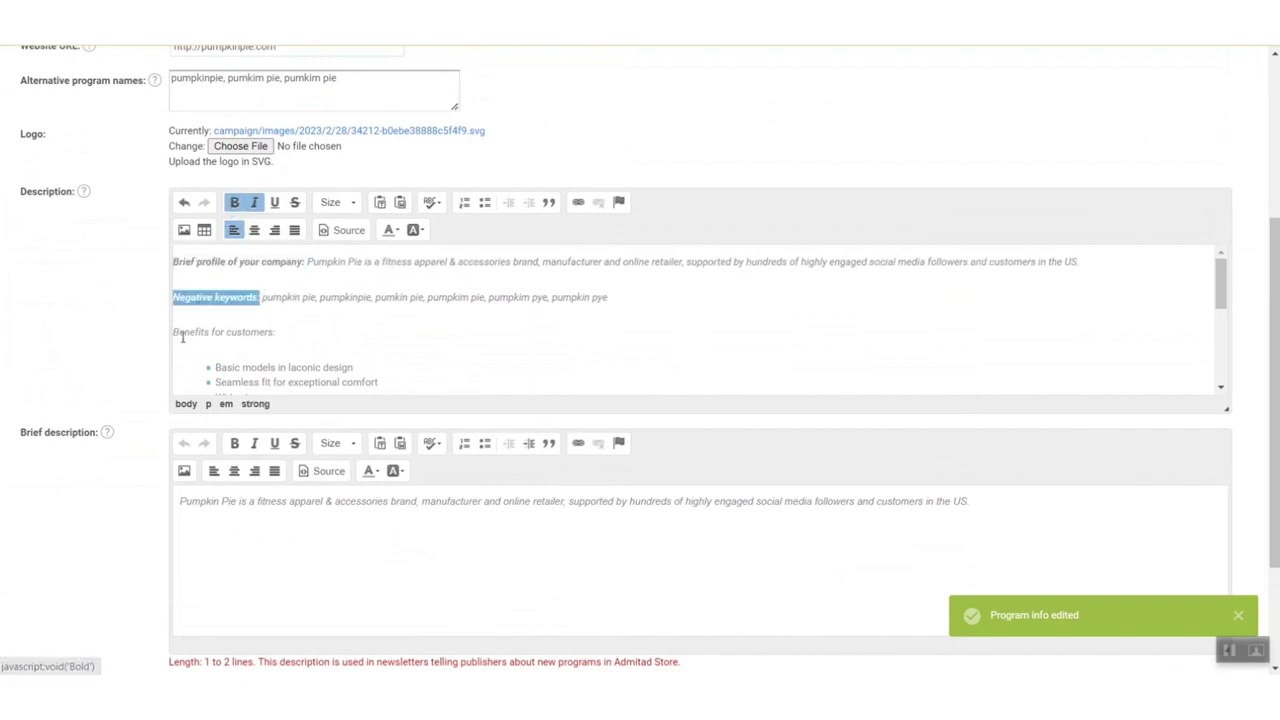
Bold the "Benefits for customers:" and "Target audience portrait:" headings in the description
{"action": "left_click", "coordinate": [175, 332]}
{"action": "left_click", "coordinate": [282, 332], "text": "shift"}
{"action": "left_click", "coordinate": [234, 202]}
{"action": "scroll", "coordinate": [251, 357], "scroll_direction": "down", "scroll_amount": 3}
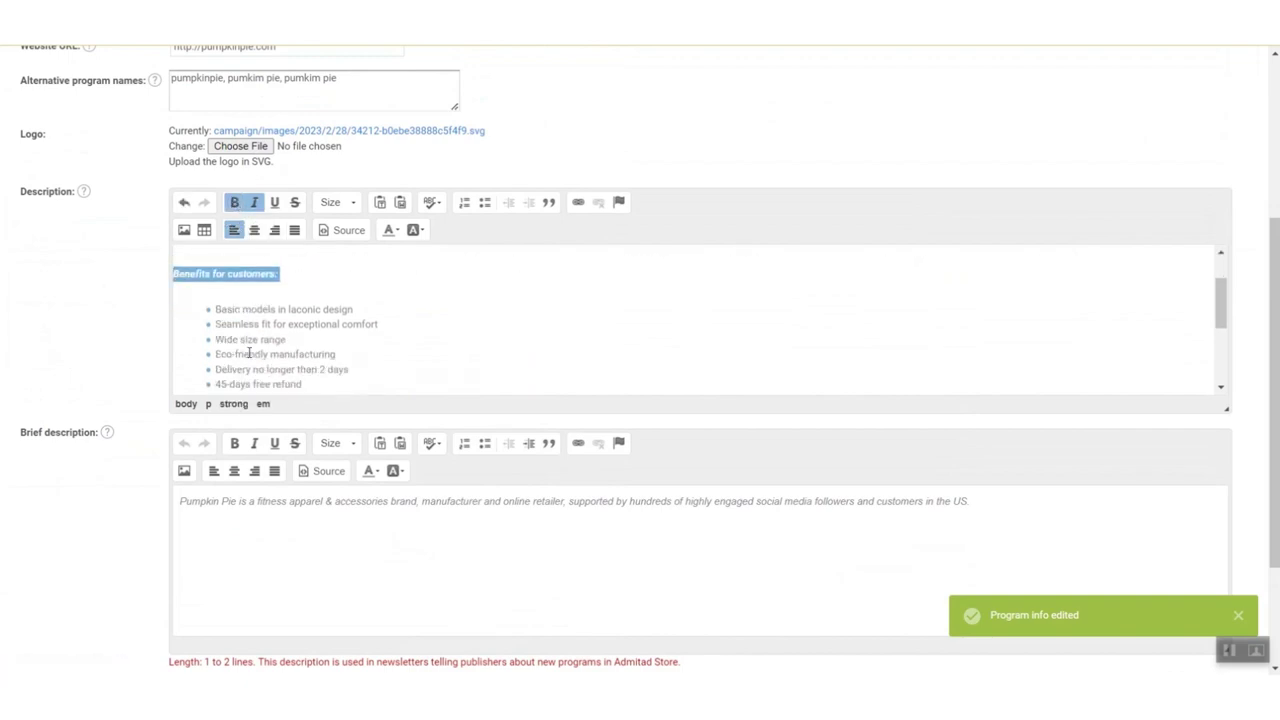
{"action": "left_click", "coordinate": [176, 327]}
{"action": "left_click", "coordinate": [282, 327], "text": "shift"}
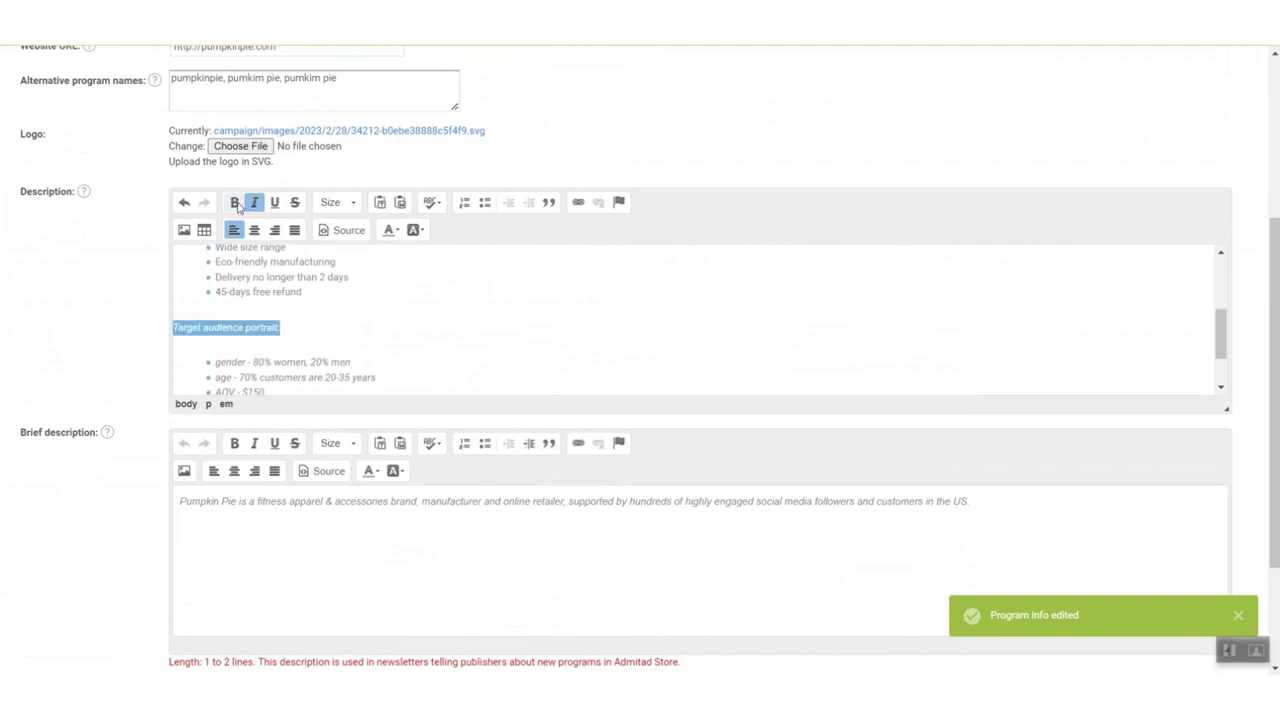
Bold the "Popular products:" label in front of the bestsellers link in the description
{"action": "scroll", "coordinate": [258, 316], "scroll_direction": "down", "scroll_amount": 2}
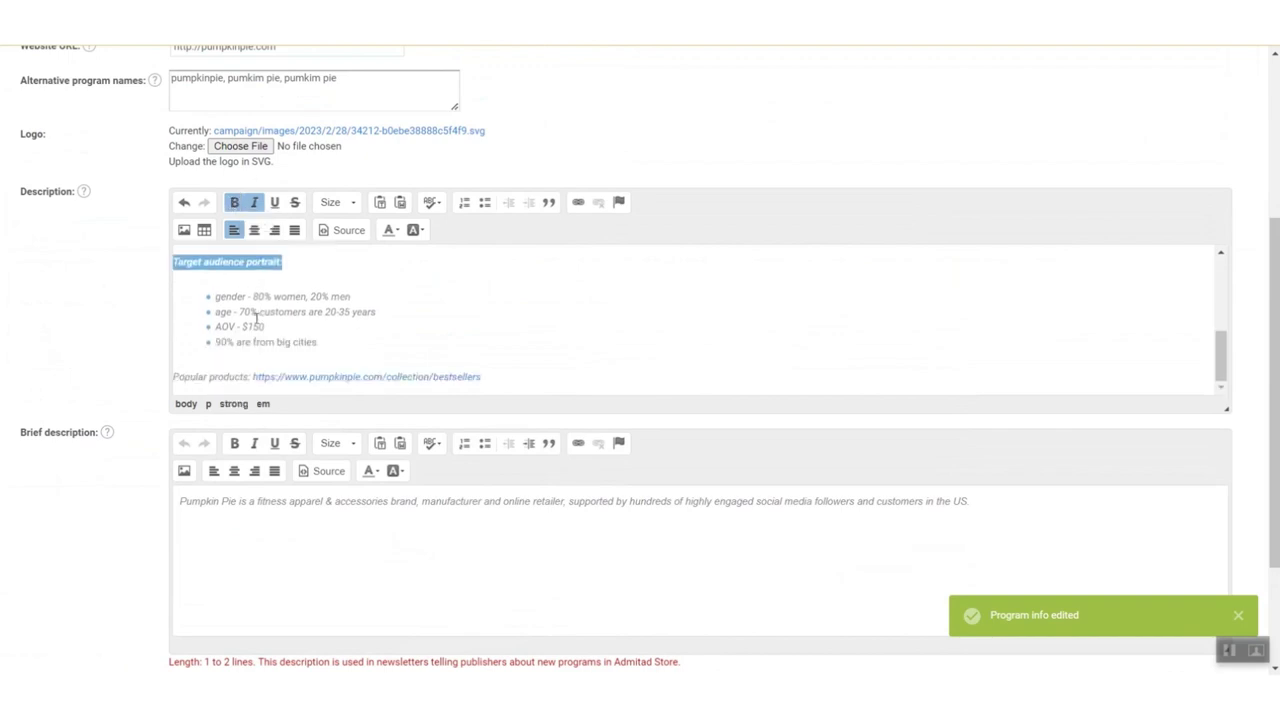
{"action": "left_click", "coordinate": [175, 377]}
{"action": "left_click", "coordinate": [251, 377], "text": "shift"}
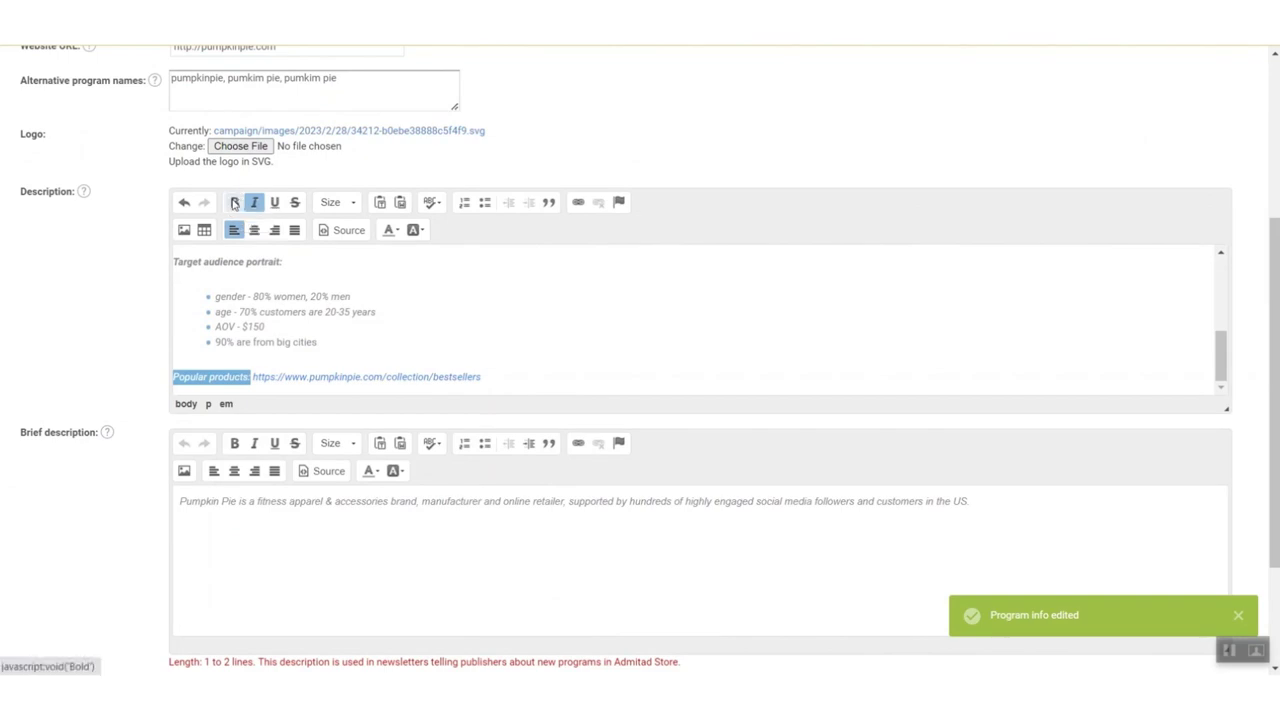
{"action": "left_click", "coordinate": [234, 202]}
{"action": "left_click", "coordinate": [134, 397]}
Save the reformatted description and preview the program page with its bold labels
{"action": "scroll", "coordinate": [134, 397], "scroll_direction": "down", "scroll_amount": 2}
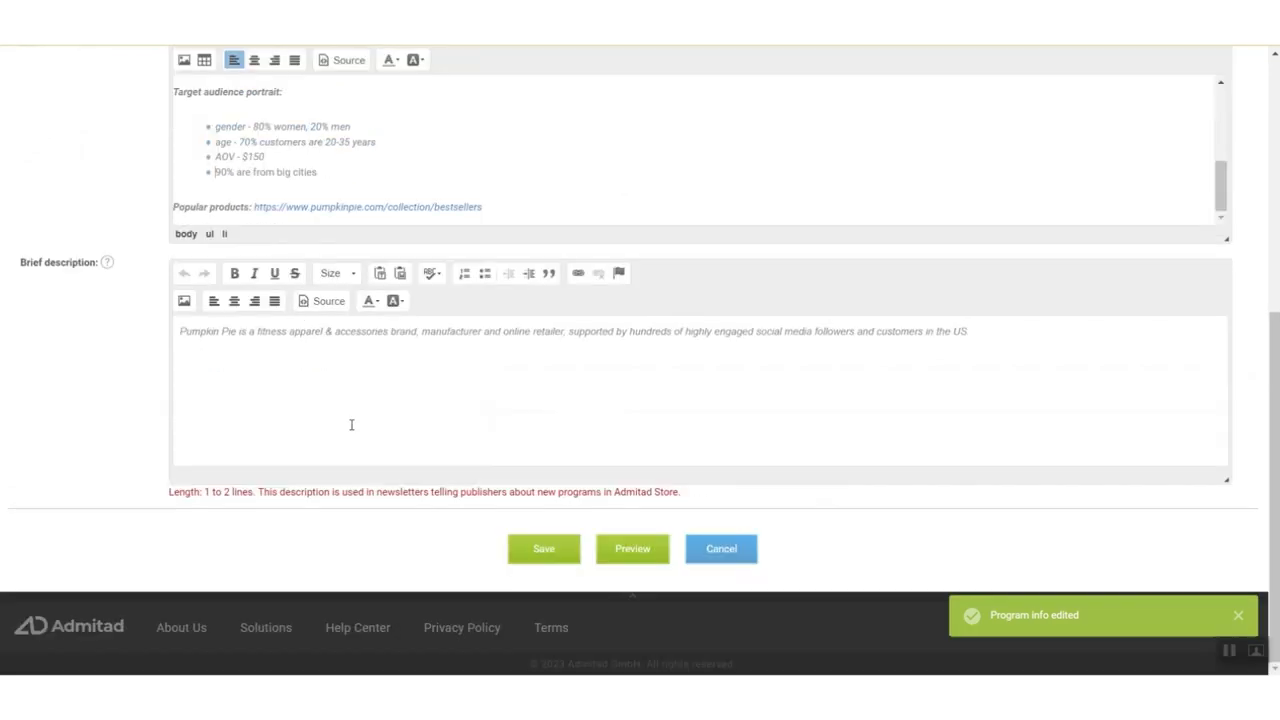
{"action": "left_click", "coordinate": [548, 545]}
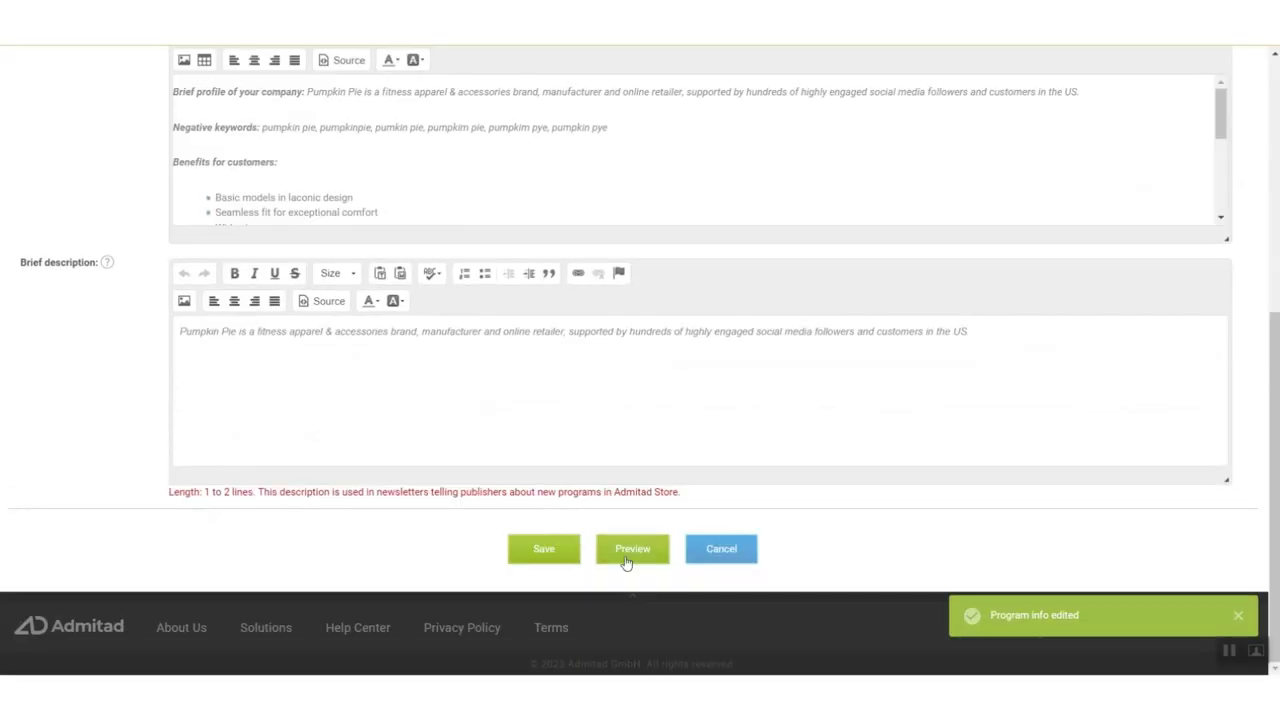
{"action": "left_click", "coordinate": [630, 552]}
{"action": "scroll", "coordinate": [624, 562], "scroll_direction": "down", "scroll_amount": 1}
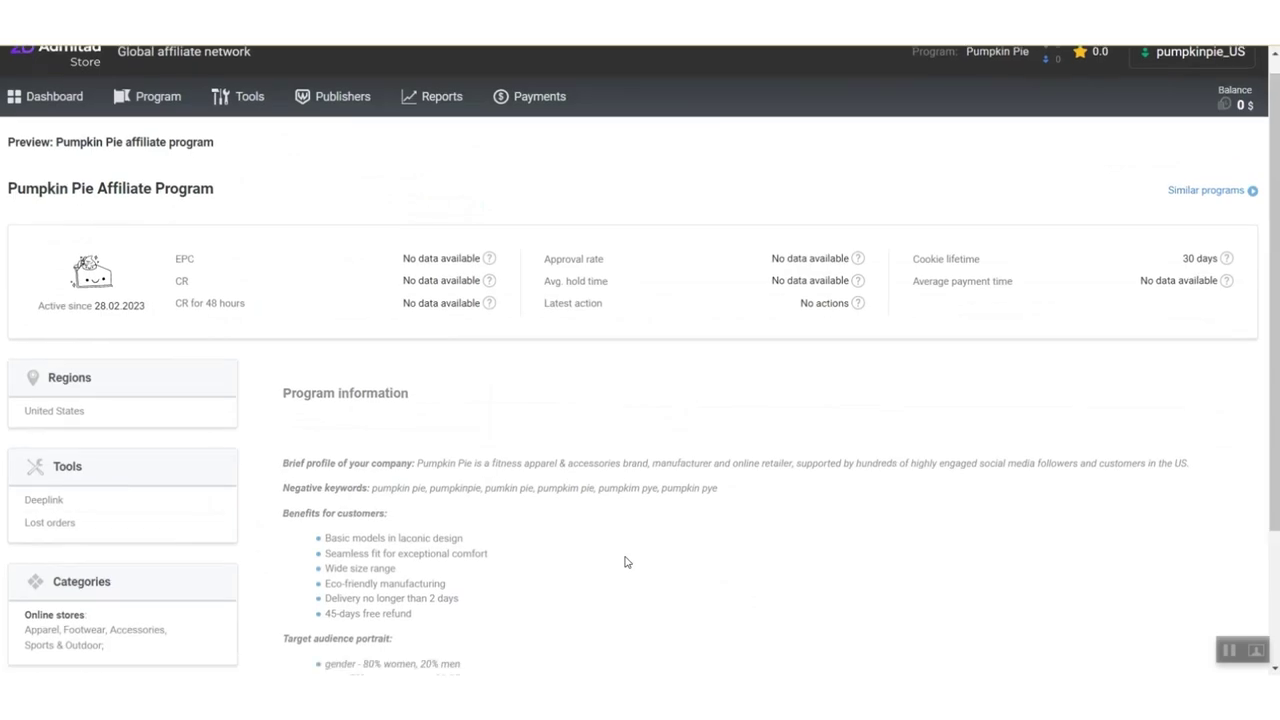
{"action": "scroll", "coordinate": [624, 562], "scroll_direction": "down", "scroll_amount": 1}
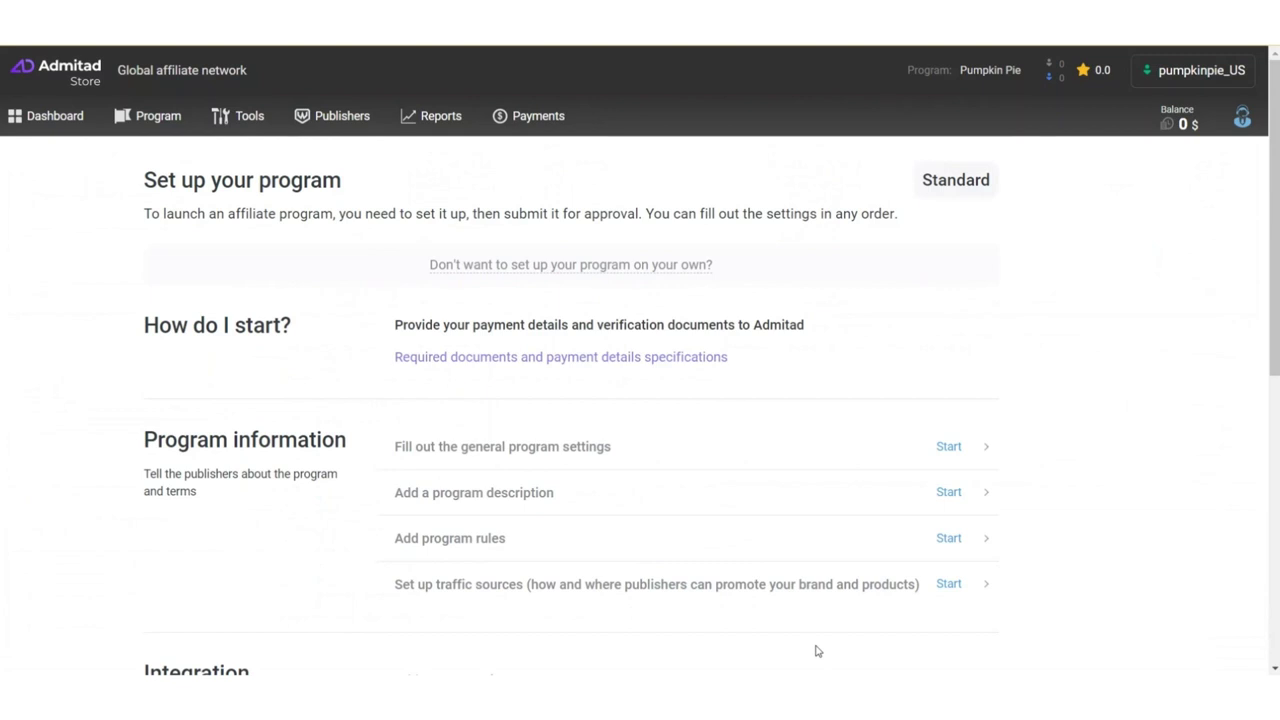
Open the program rules, enter the negative keywords pumpkin pie, pumpkinpie, pumkin pie, pumpkim pie, pumpkim pye, pumpkin pye, and bold their label
{"action": "left_click", "coordinate": [949, 539]}
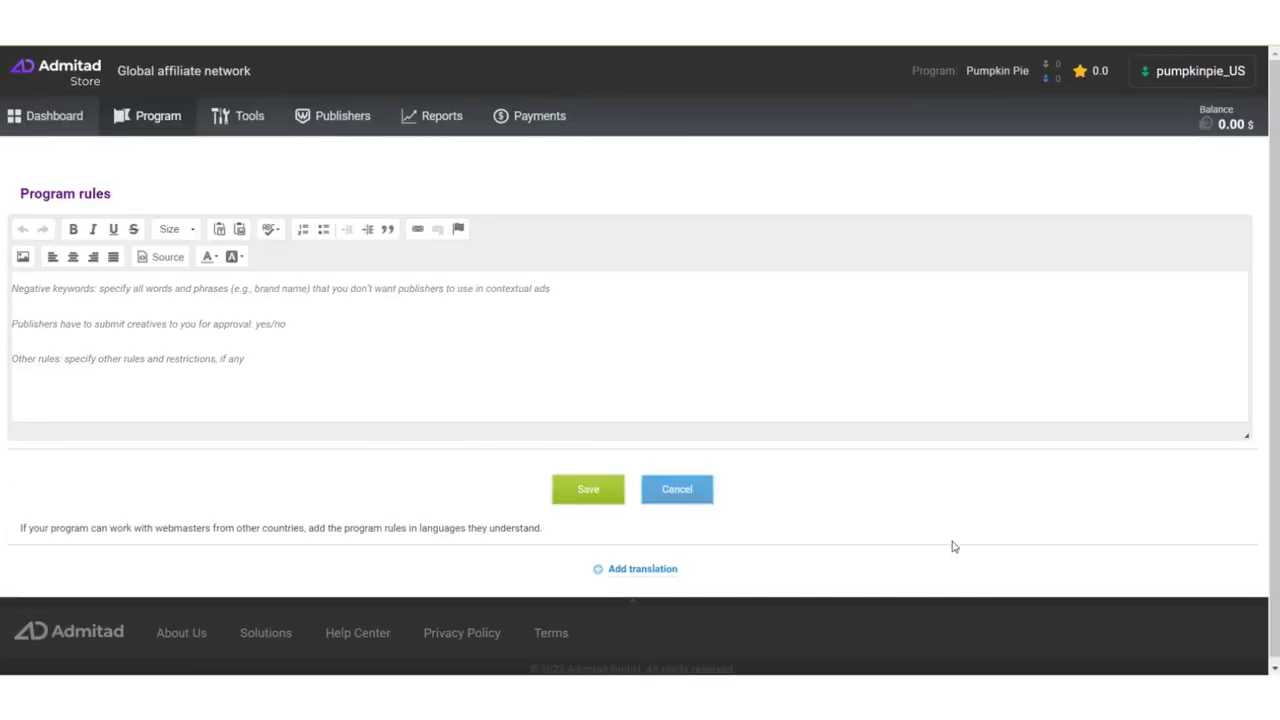
{"action": "left_click", "coordinate": [100, 289]}
{"action": "left_click", "coordinate": [553, 288], "text": "shift"}
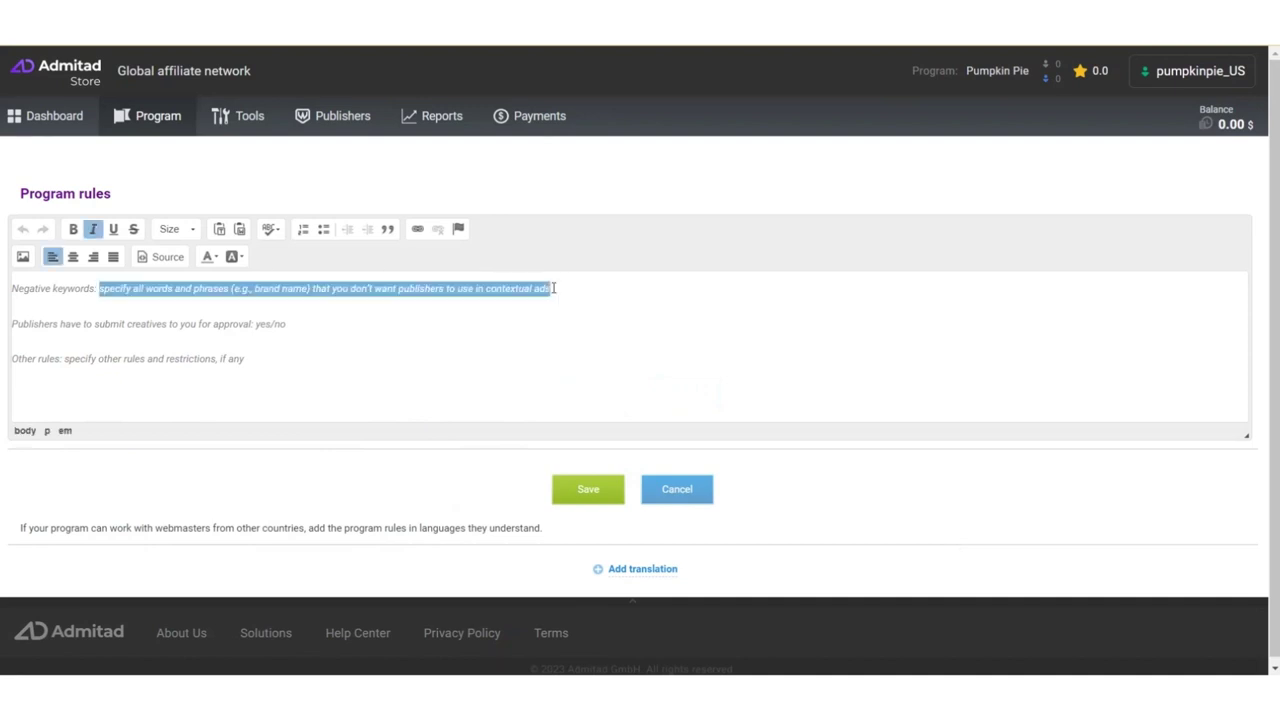
{"action": "type", "text": "pumpkin pie, pumpkinpie, pumkin pie, pumpkim pie, pumpkim pye, pumpkin pye"}
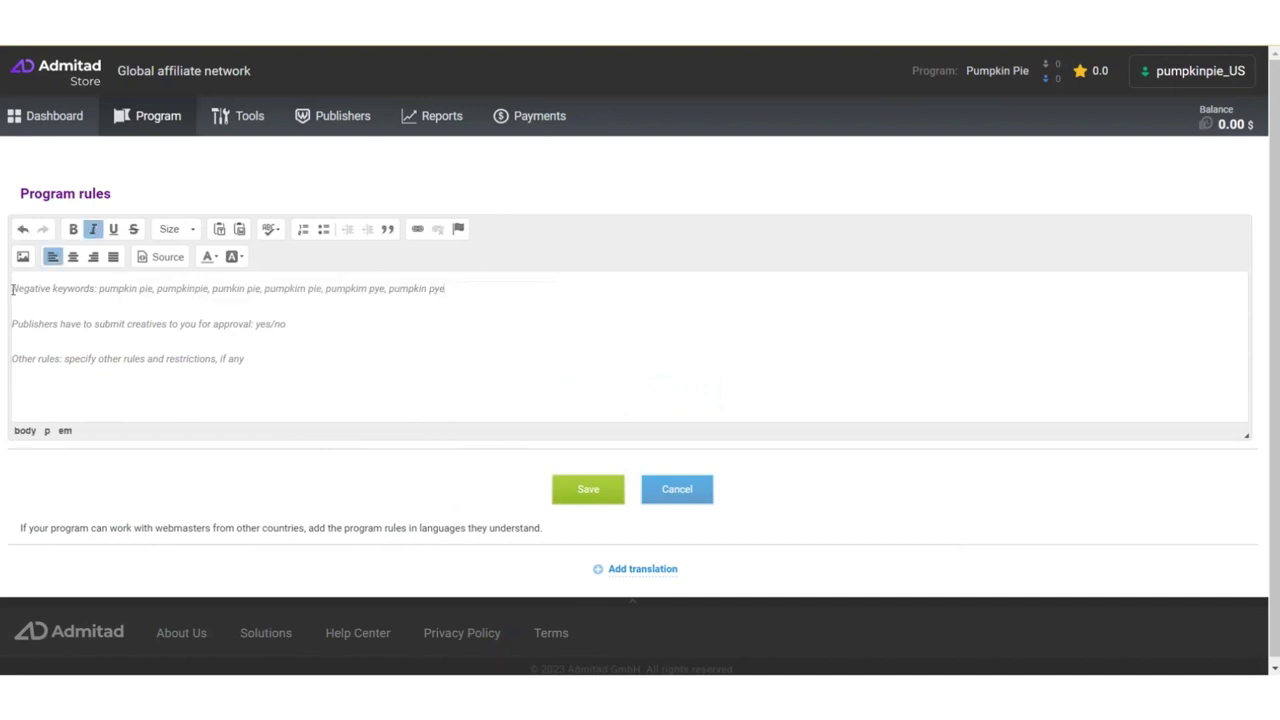
{"action": "left_click_drag", "start_coordinate": [12, 289], "coordinate": [98, 289]}
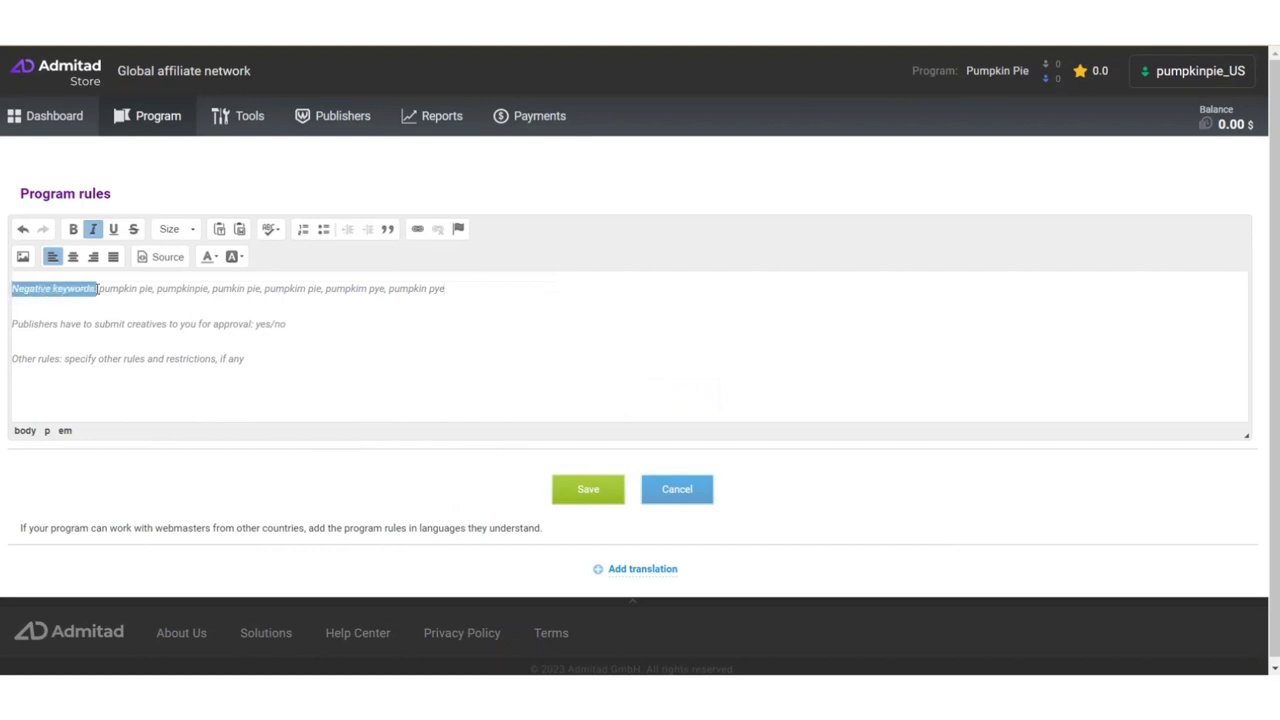
{"action": "left_click", "coordinate": [73, 230]}
Answer the rule on publishers submitting creatives for approval with "no" and bold its label
{"action": "left_click", "coordinate": [273, 325]}
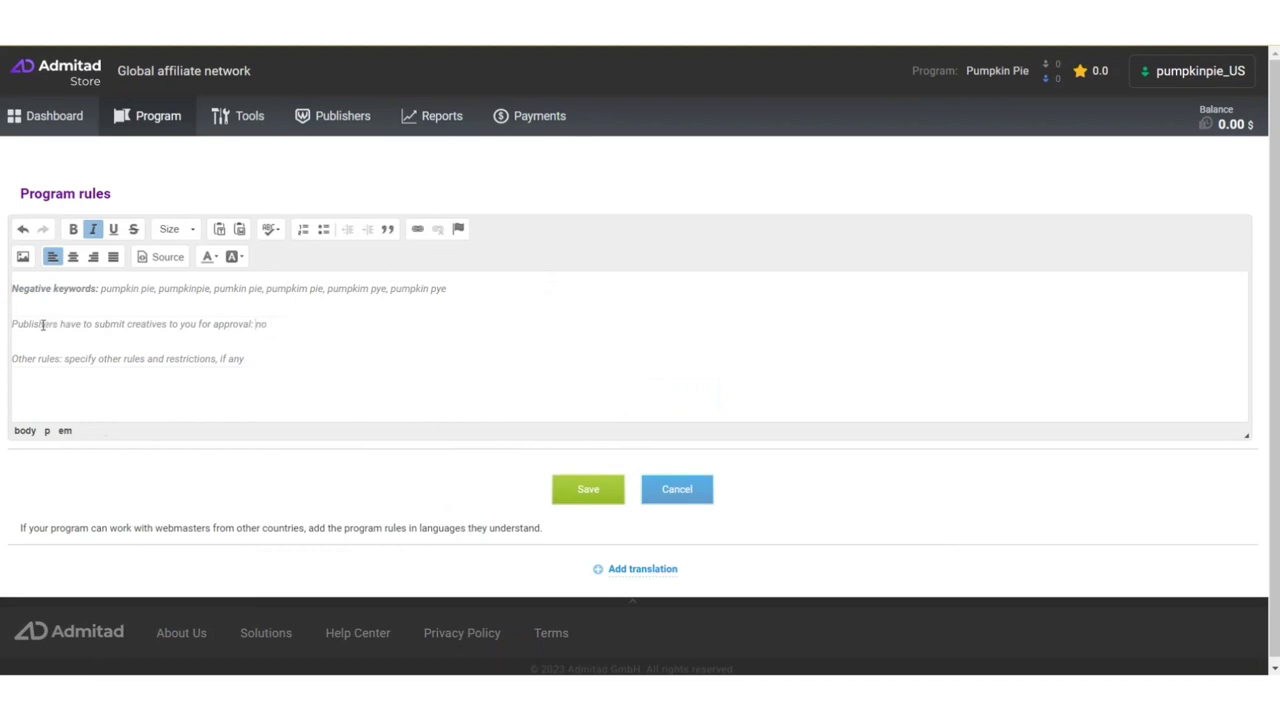
{"action": "left_click_drag", "start_coordinate": [13, 323], "coordinate": [258, 324]}
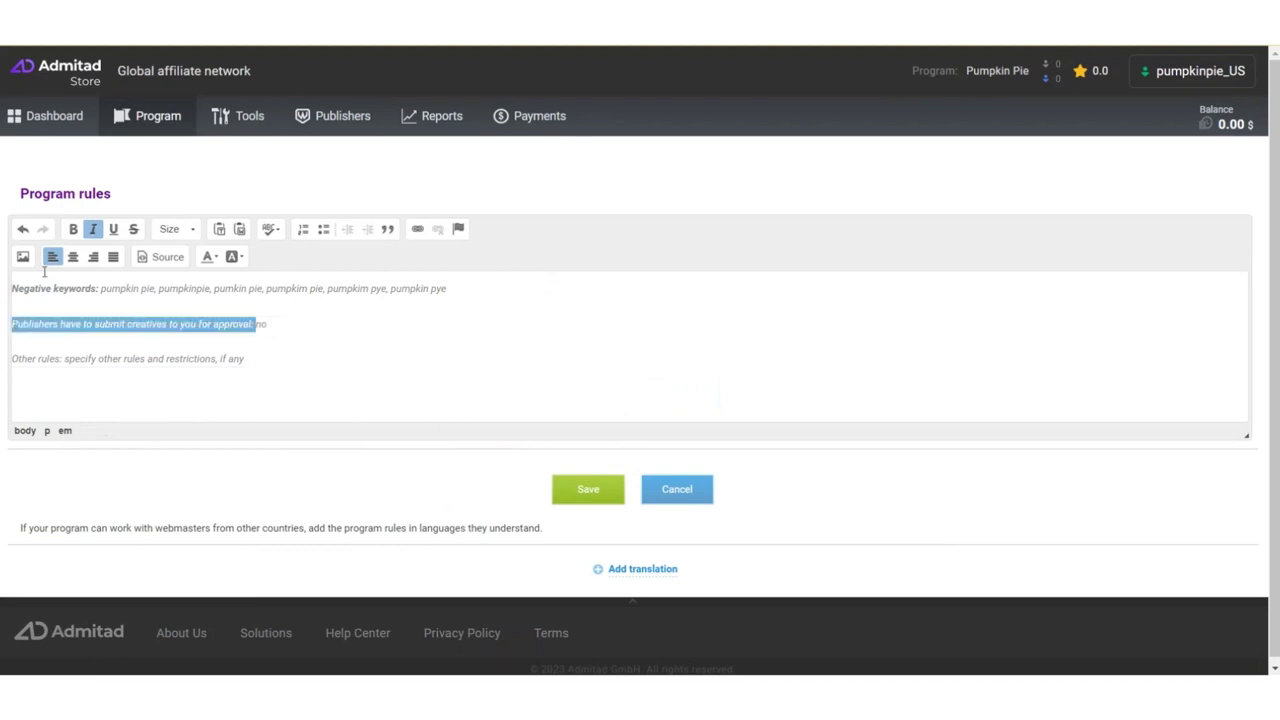
{"action": "left_click", "coordinate": [73, 229]}
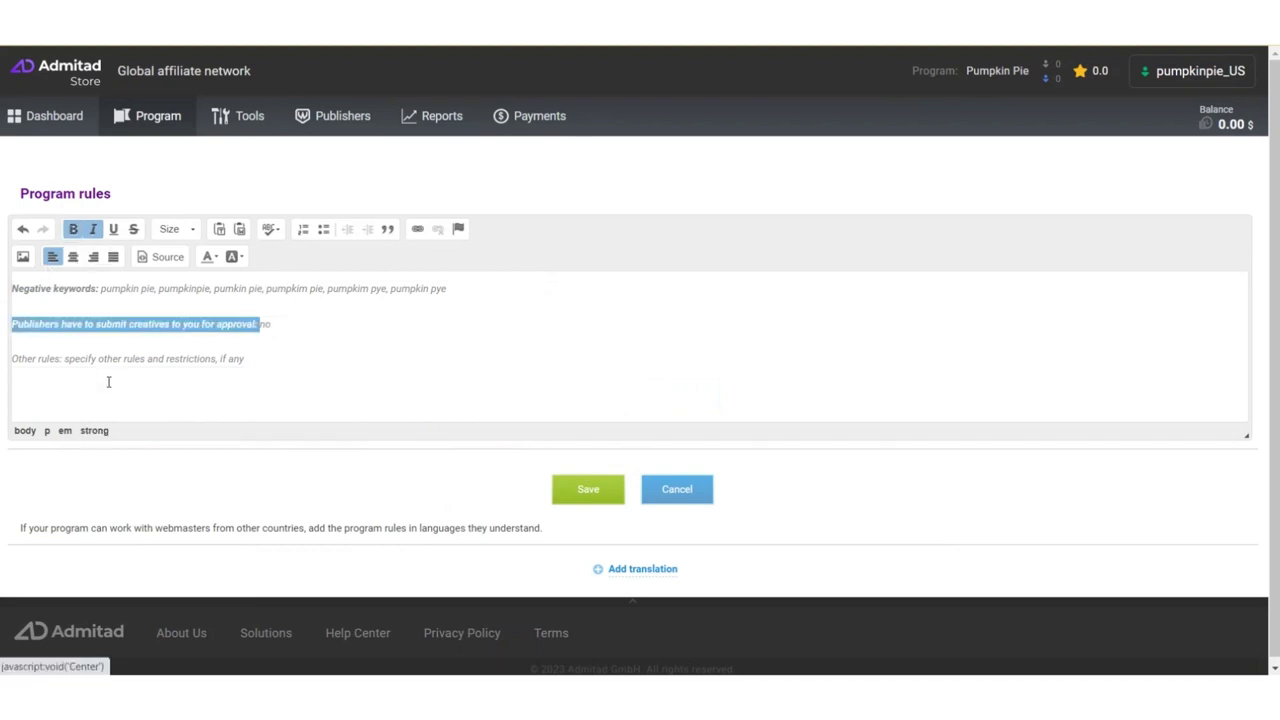
Delete the "Other rules" placeholder line and save the program rules
{"action": "triple_click", "coordinate": [52, 360]}
{"action": "key", "text": "Delete"}
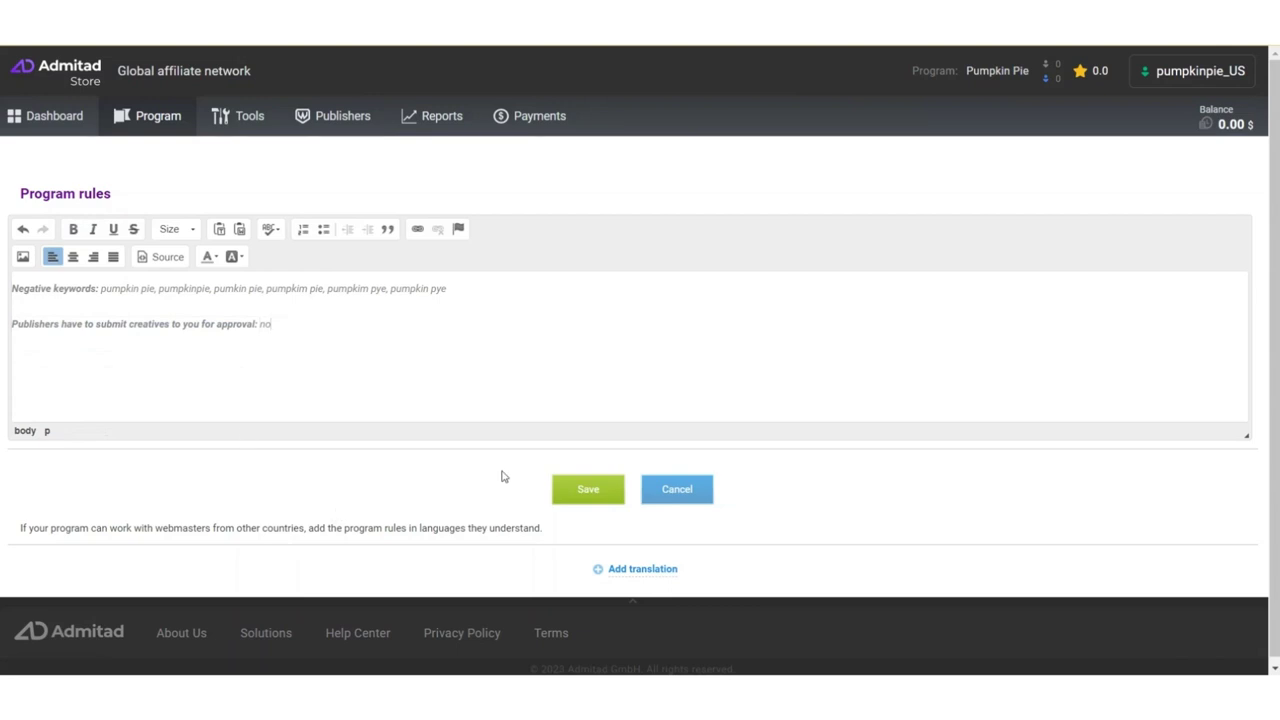
{"action": "left_click", "coordinate": [591, 490]}
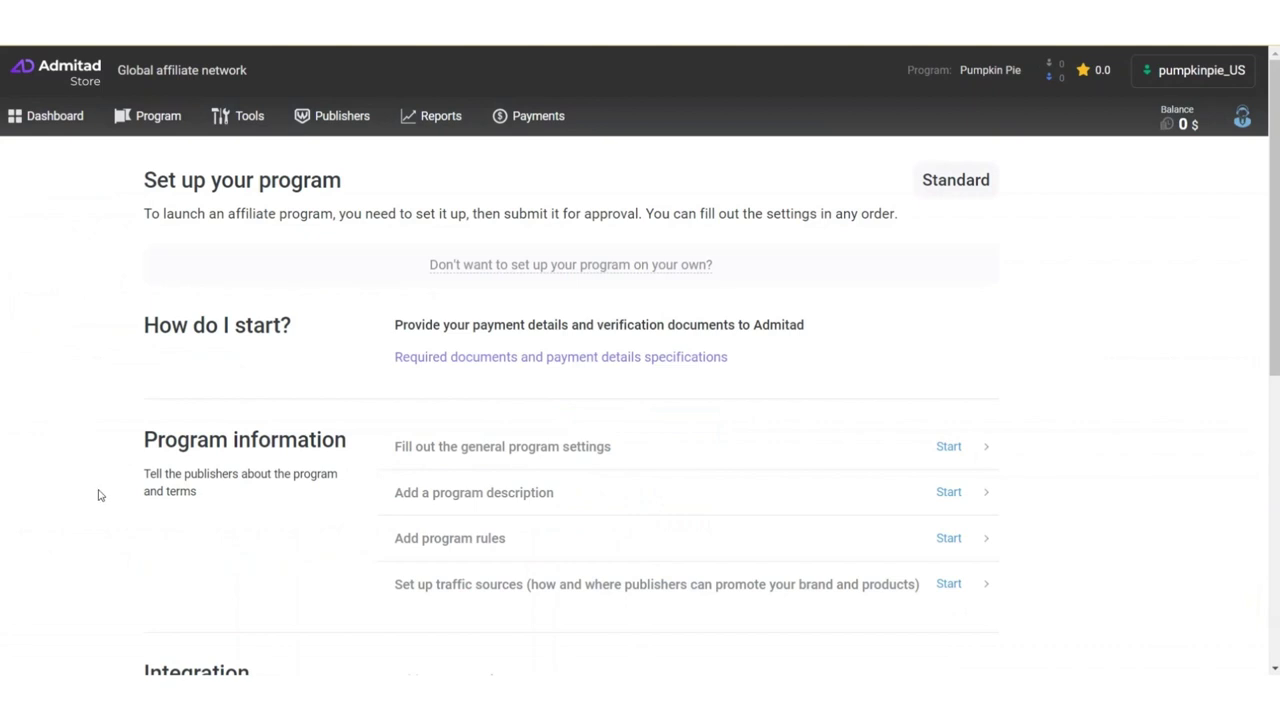
Open the traffic source settings and review each source's visibility, permission and automatic publisher connection, from social media groups to vendor traffic
{"action": "left_click", "coordinate": [950, 590]}
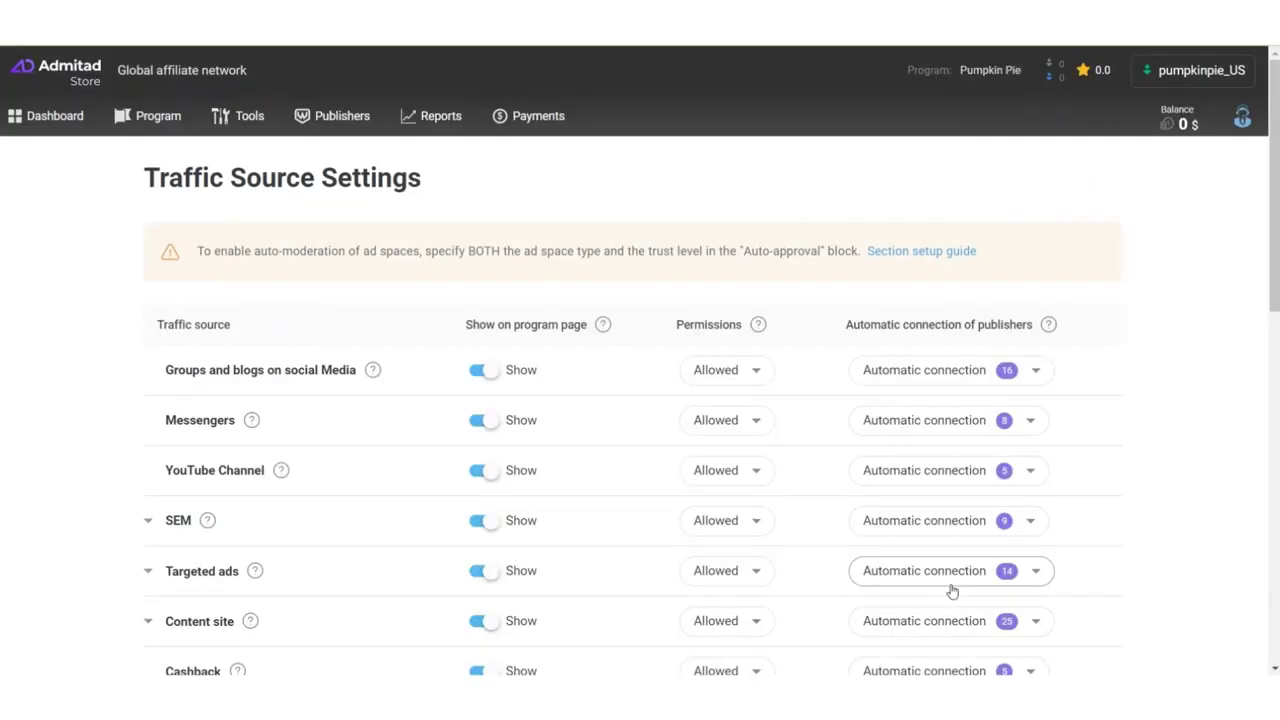
{"action": "scroll", "coordinate": [815, 490], "scroll_direction": "down", "scroll_amount": 1}
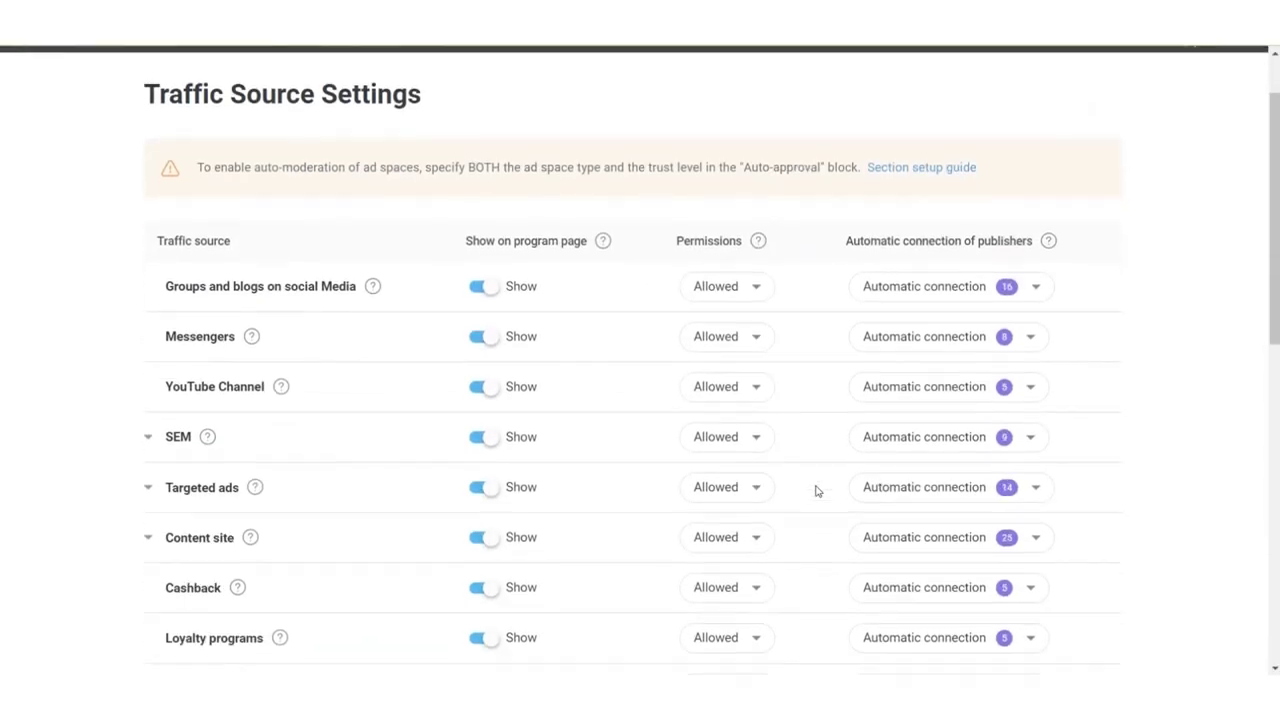
{"action": "scroll", "coordinate": [815, 490], "scroll_direction": "down", "scroll_amount": 2}
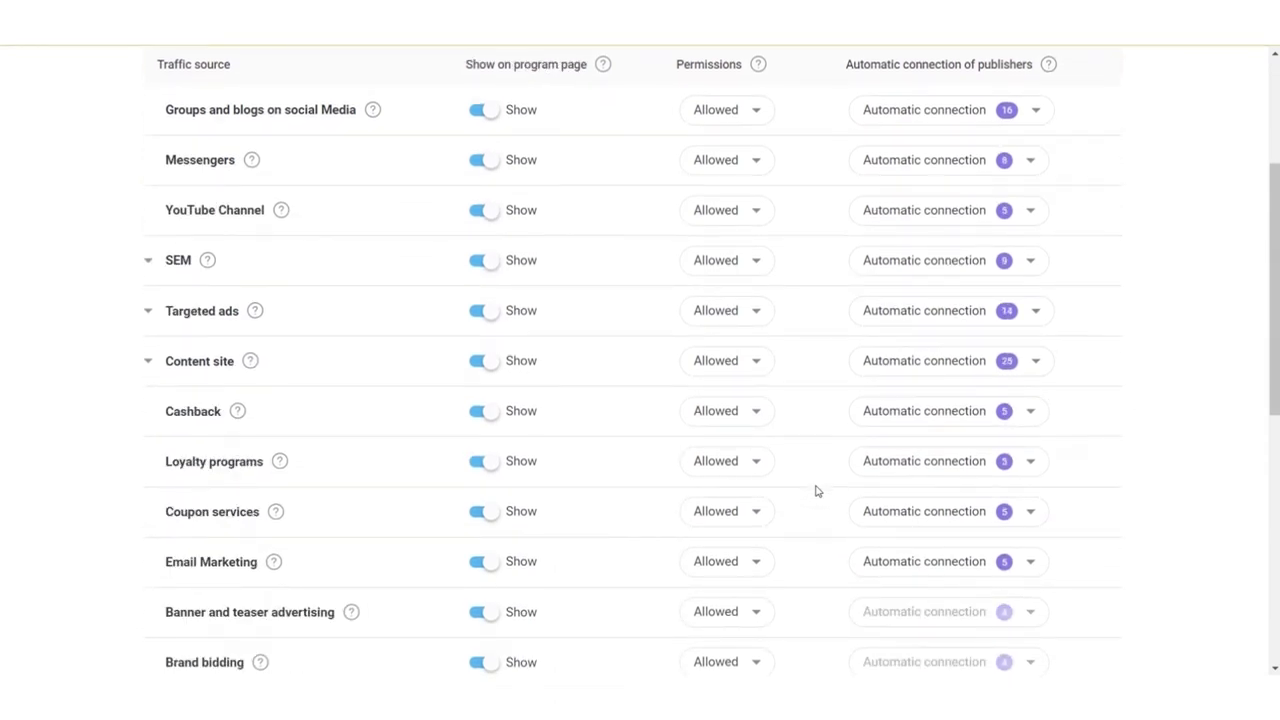
{"action": "scroll", "coordinate": [815, 490], "scroll_direction": "down", "scroll_amount": 3}
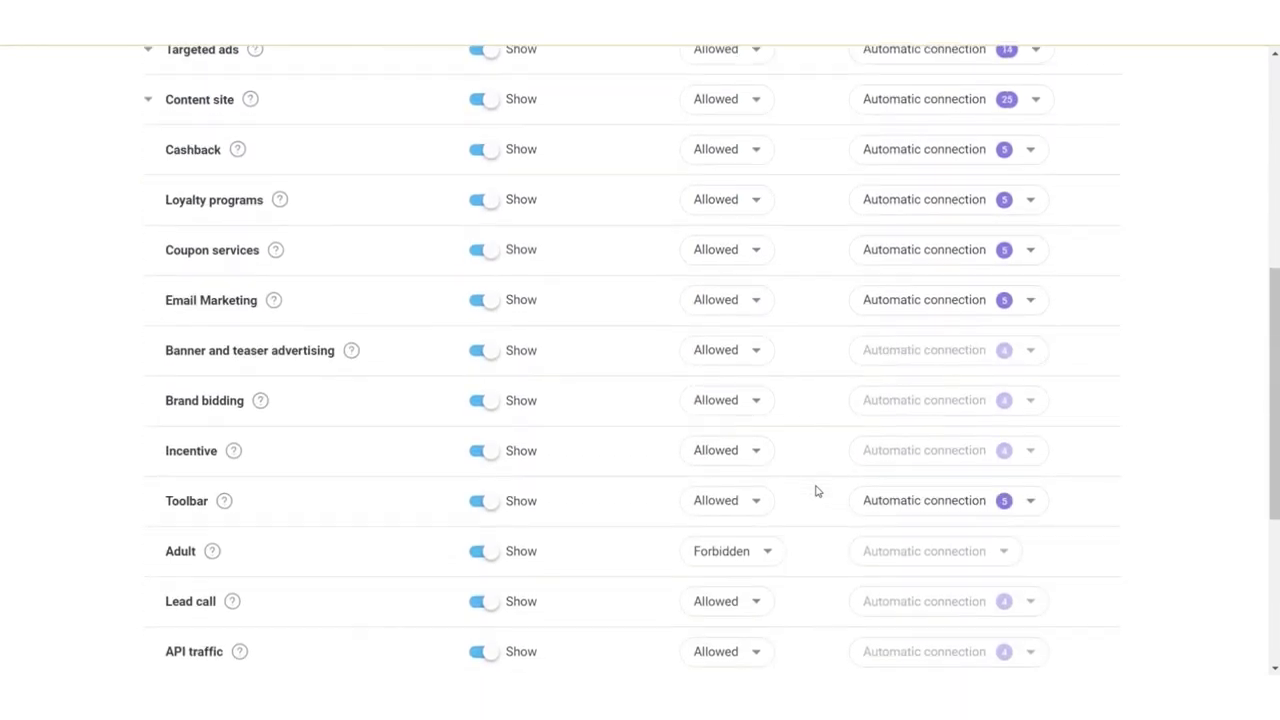
{"action": "scroll", "coordinate": [815, 490], "scroll_direction": "down", "scroll_amount": 3}
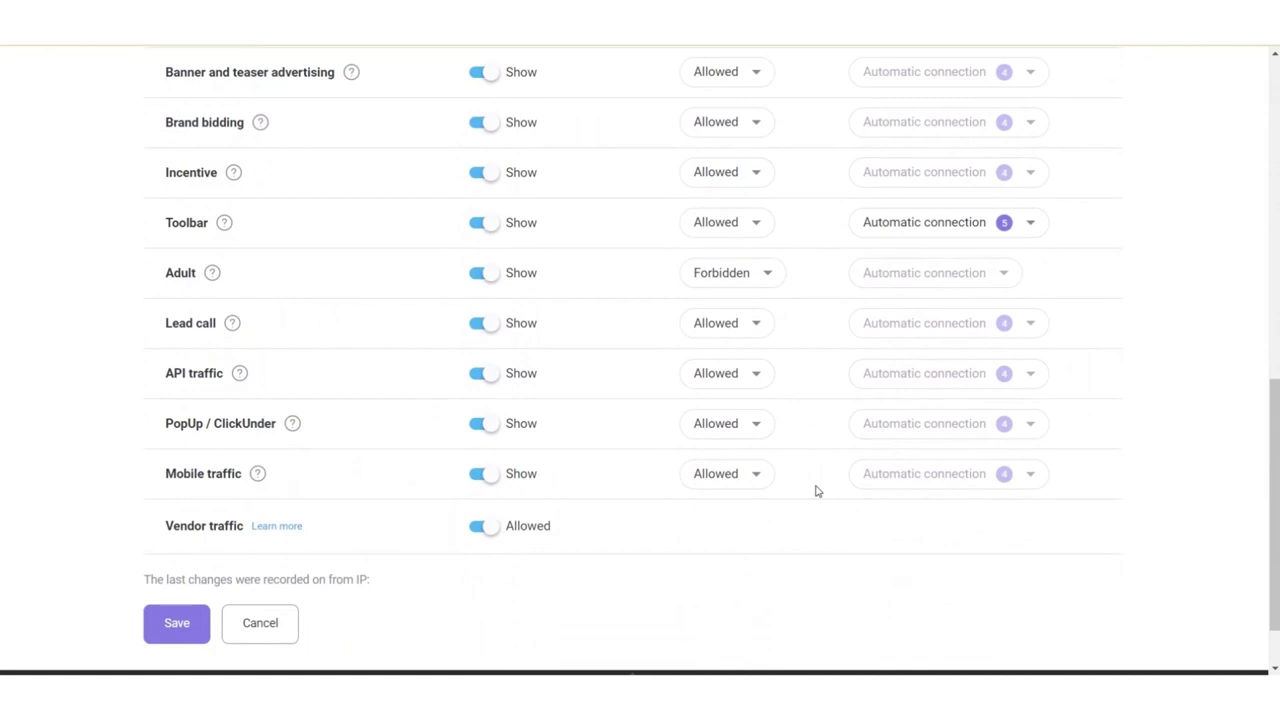
{"action": "scroll", "coordinate": [815, 490], "scroll_direction": "up", "scroll_amount": 4}
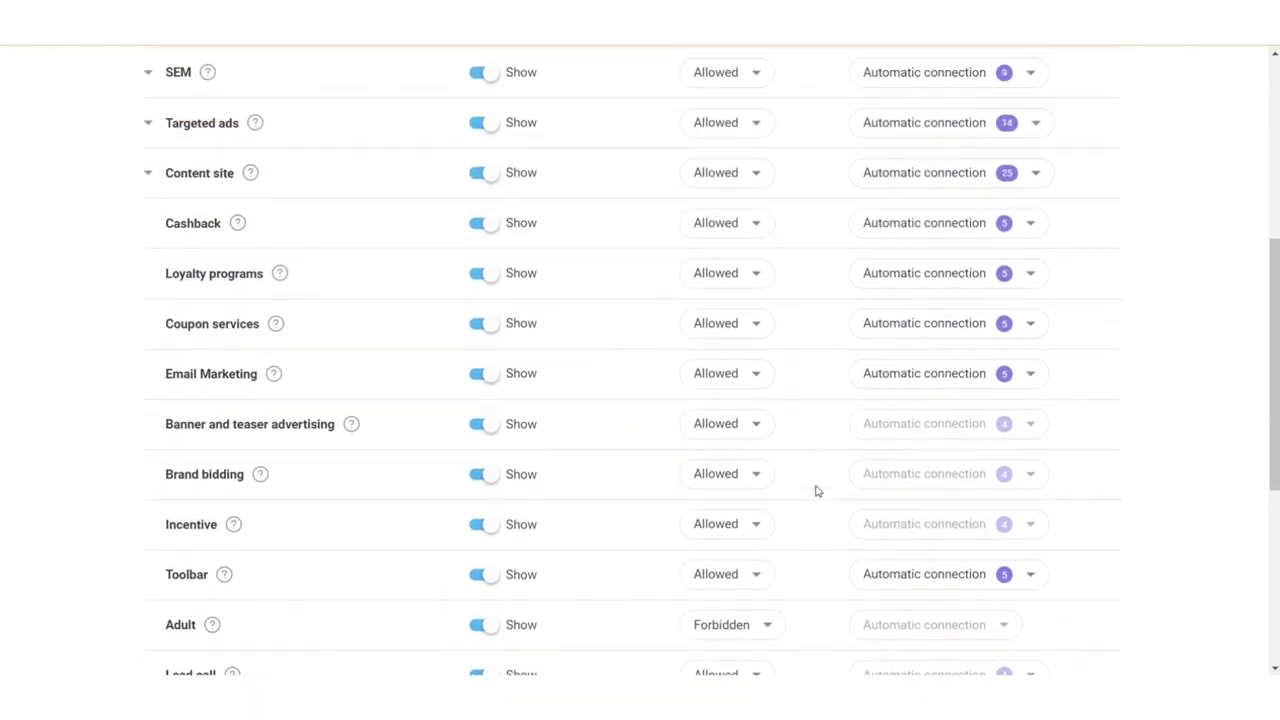
{"action": "scroll", "coordinate": [815, 490], "scroll_direction": "up", "scroll_amount": 3}
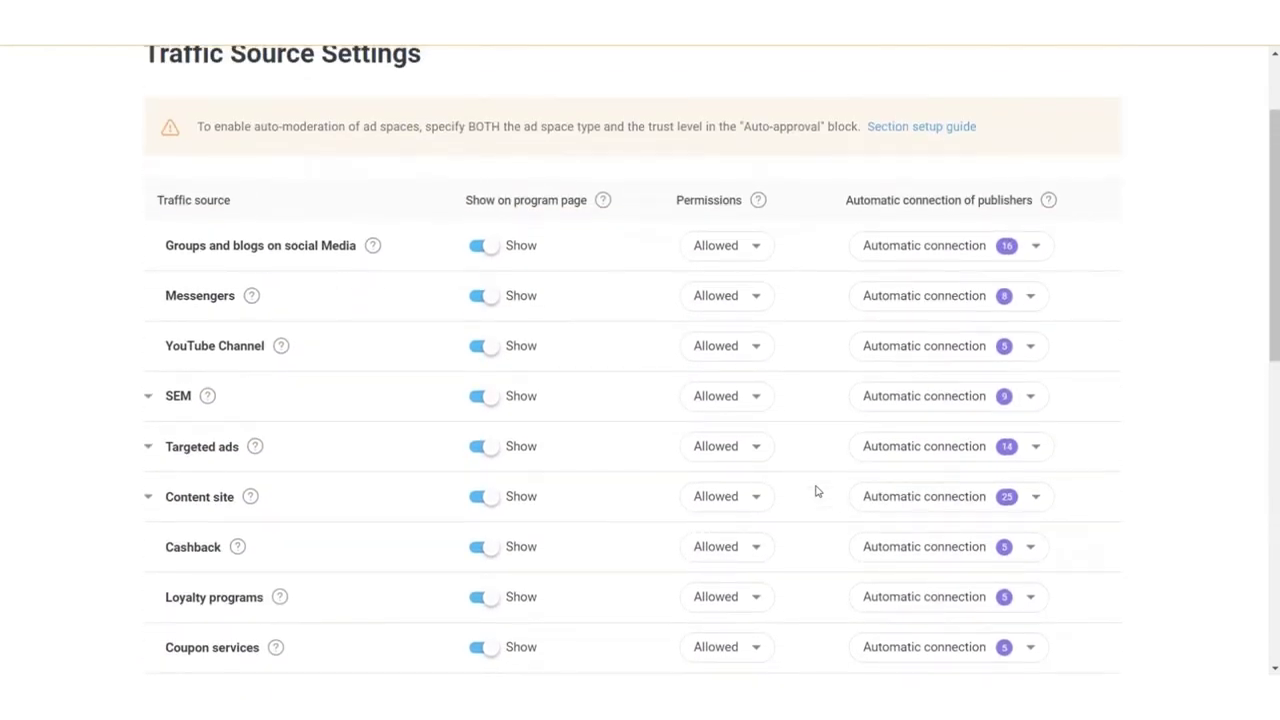
{"action": "scroll", "coordinate": [815, 490], "scroll_direction": "up", "scroll_amount": 2}
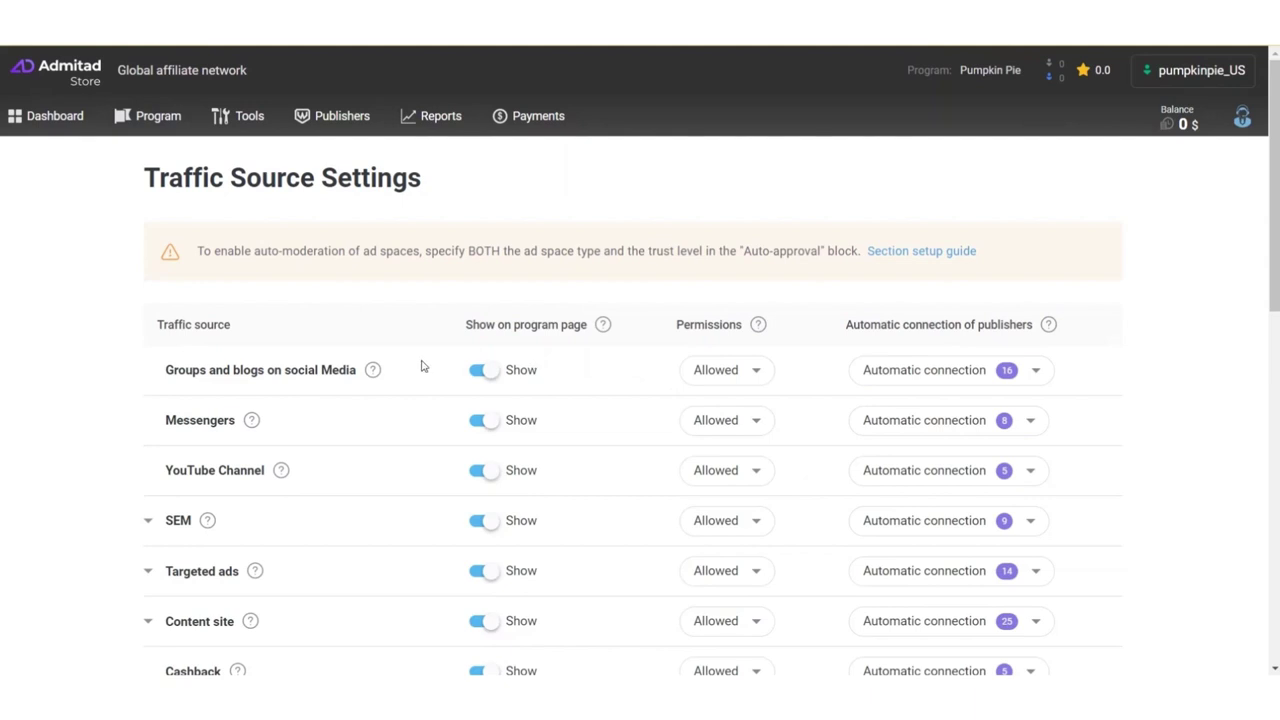
Read the help notes on the traffic sources, program page visibility and permissions, and look over the source list
{"action": "mouse_move", "coordinate": [381, 374]}
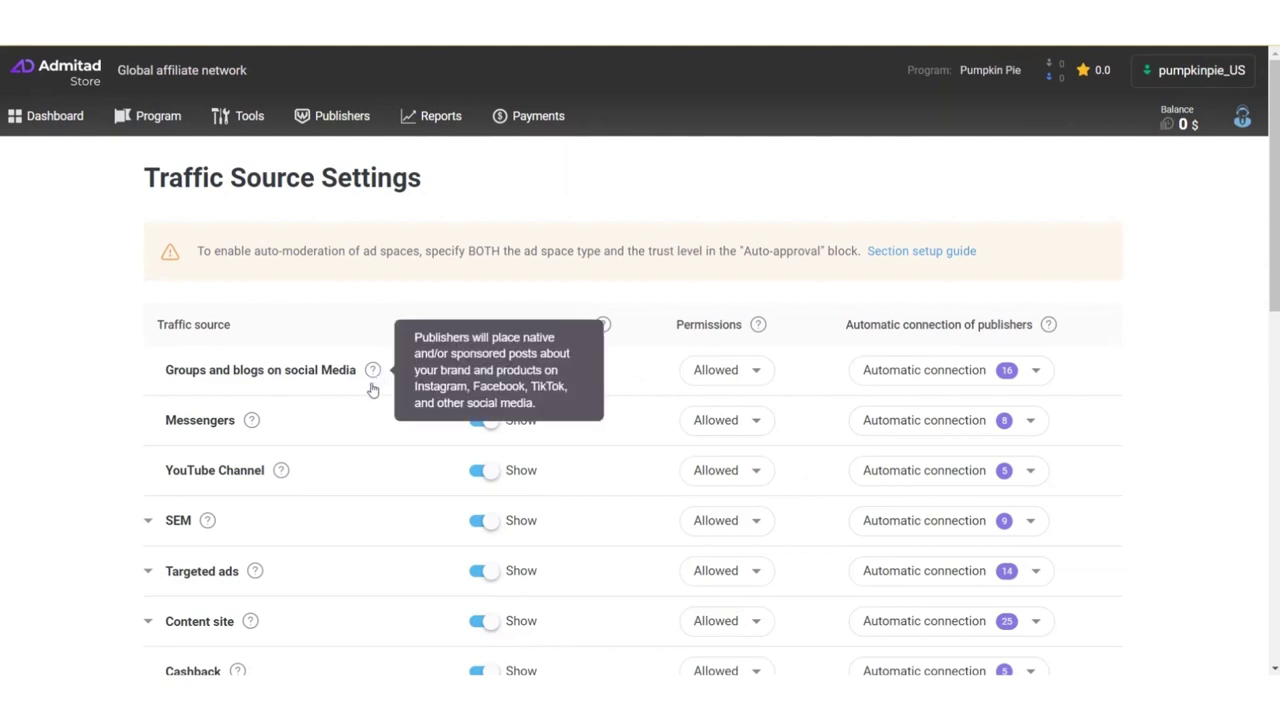
{"action": "mouse_move", "coordinate": [283, 471]}
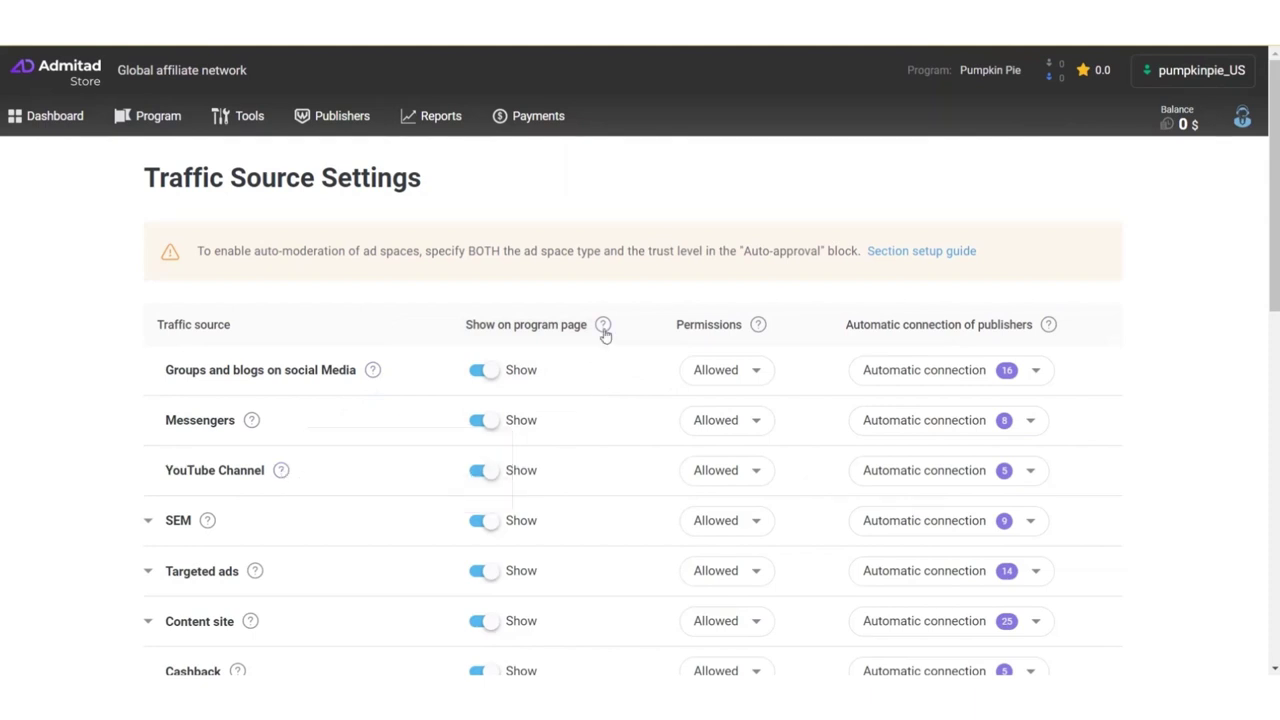
{"action": "mouse_move", "coordinate": [604, 334]}
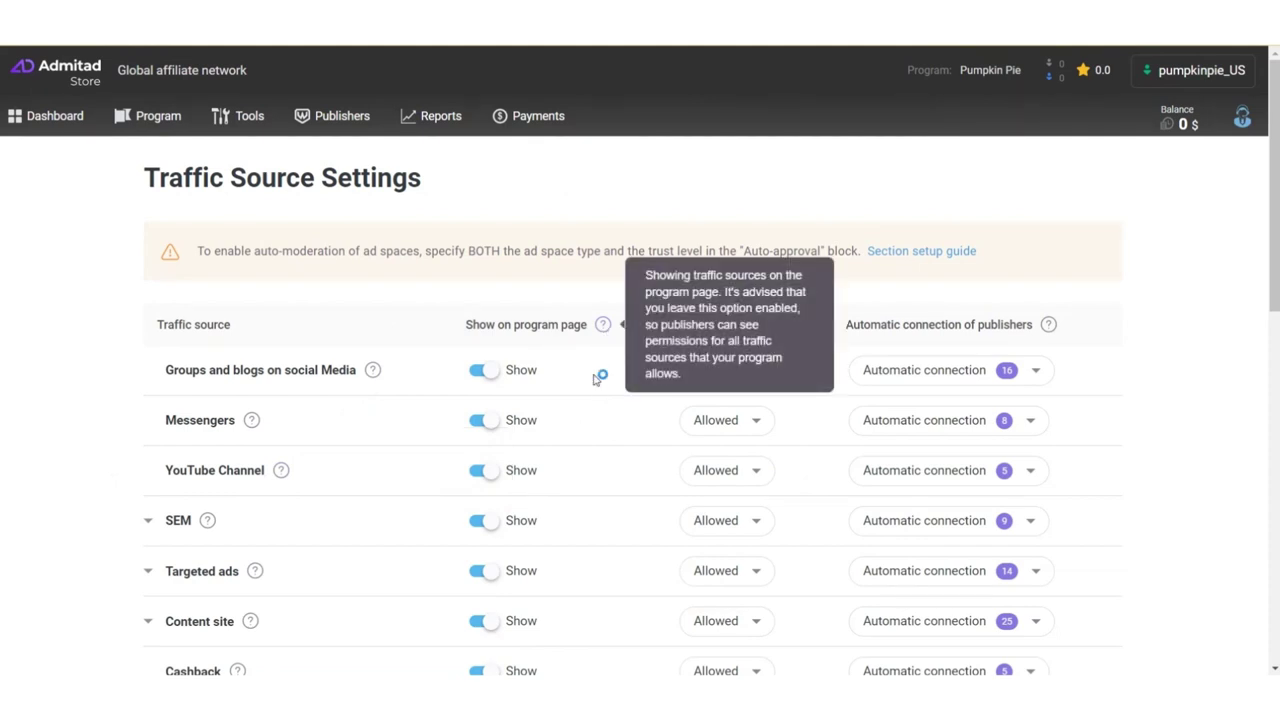
{"action": "scroll", "coordinate": [595, 380], "scroll_direction": "down", "scroll_amount": 5}
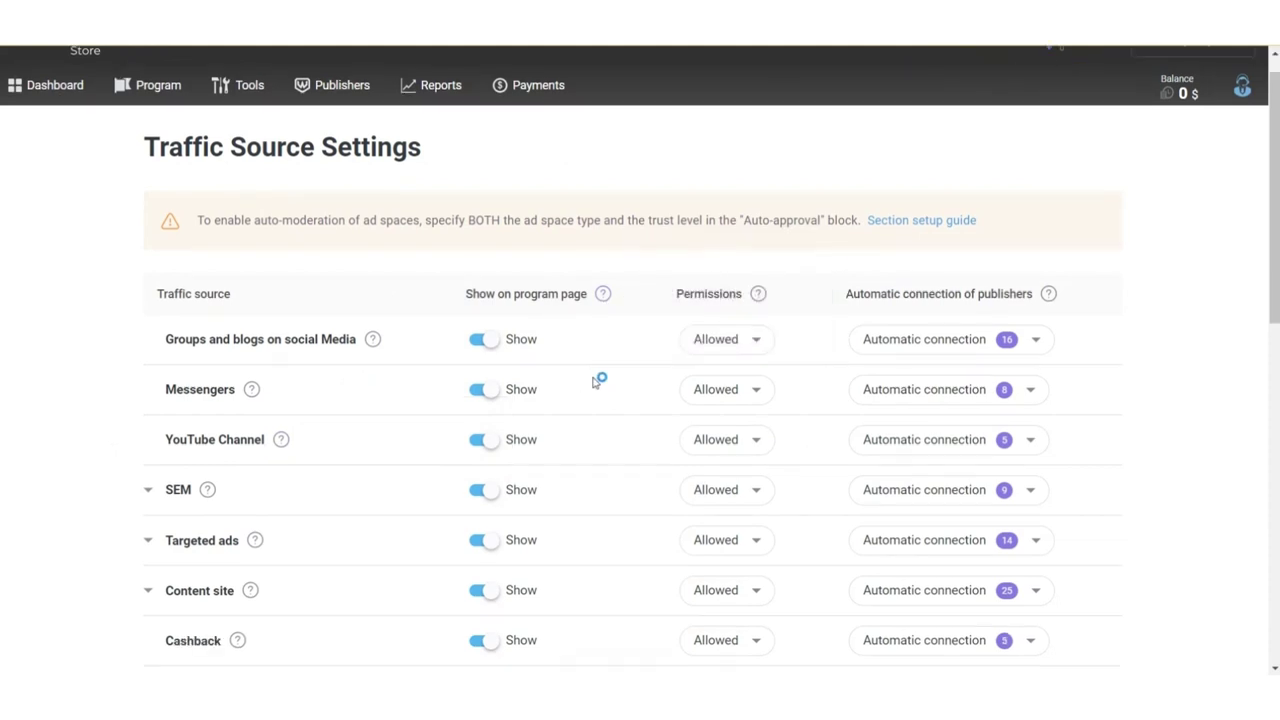
{"action": "scroll", "coordinate": [595, 380], "scroll_direction": "down", "scroll_amount": 3}
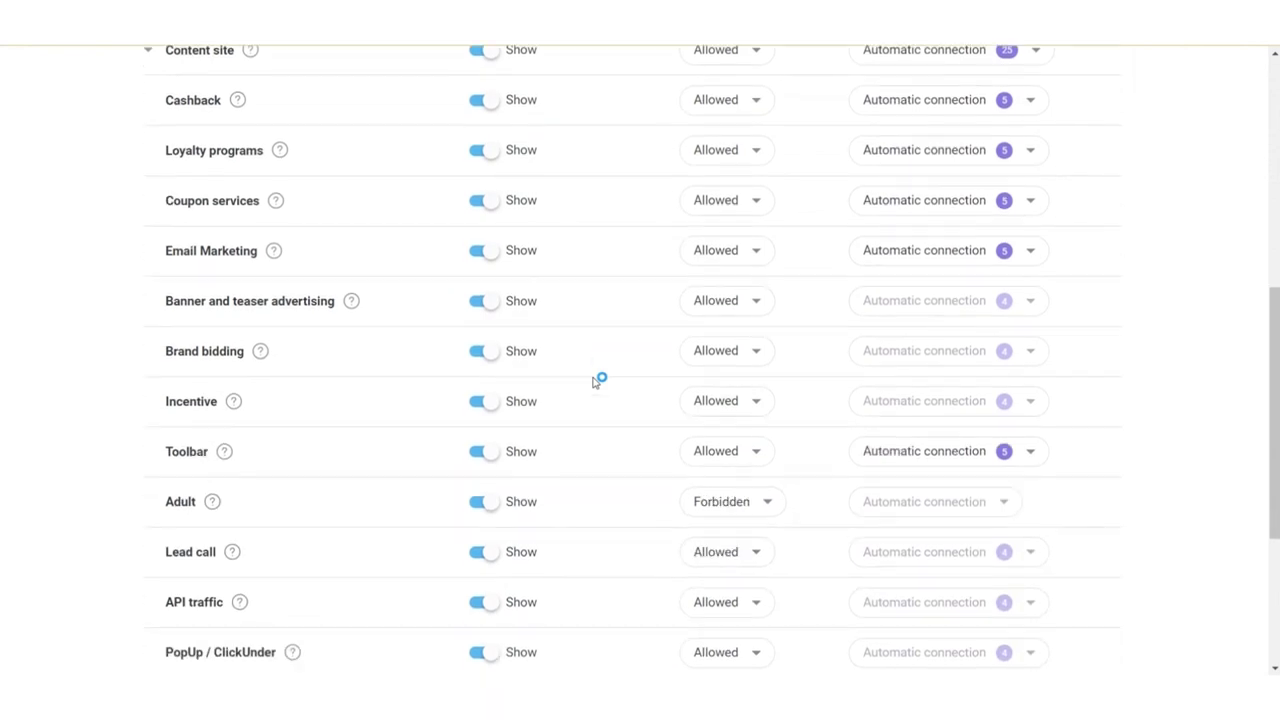
{"action": "scroll", "coordinate": [595, 380], "scroll_direction": "up", "scroll_amount": 6}
{"action": "scroll", "coordinate": [595, 380], "scroll_direction": "up", "scroll_amount": 3}
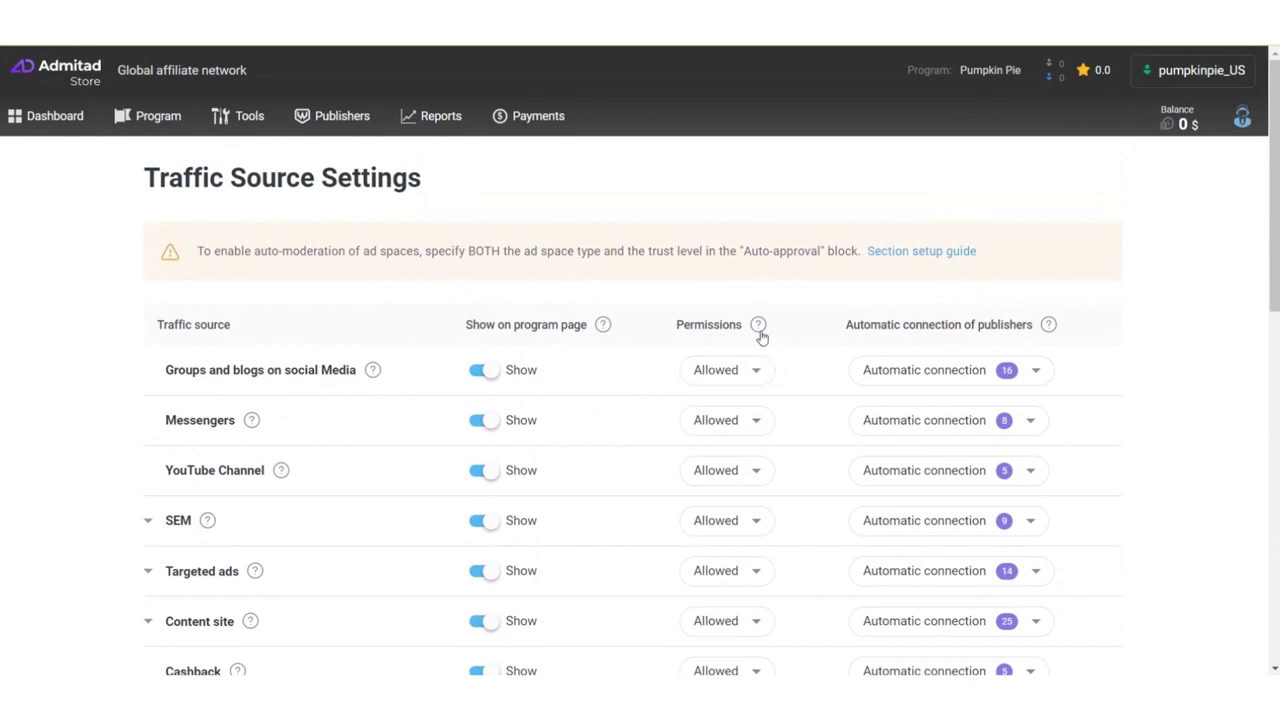
{"action": "mouse_move", "coordinate": [759, 334]}
Check the explanation of the brand bidding traffic source and set its permission to Forbidden
{"action": "scroll", "coordinate": [669, 351], "scroll_direction": "down", "scroll_amount": 3}
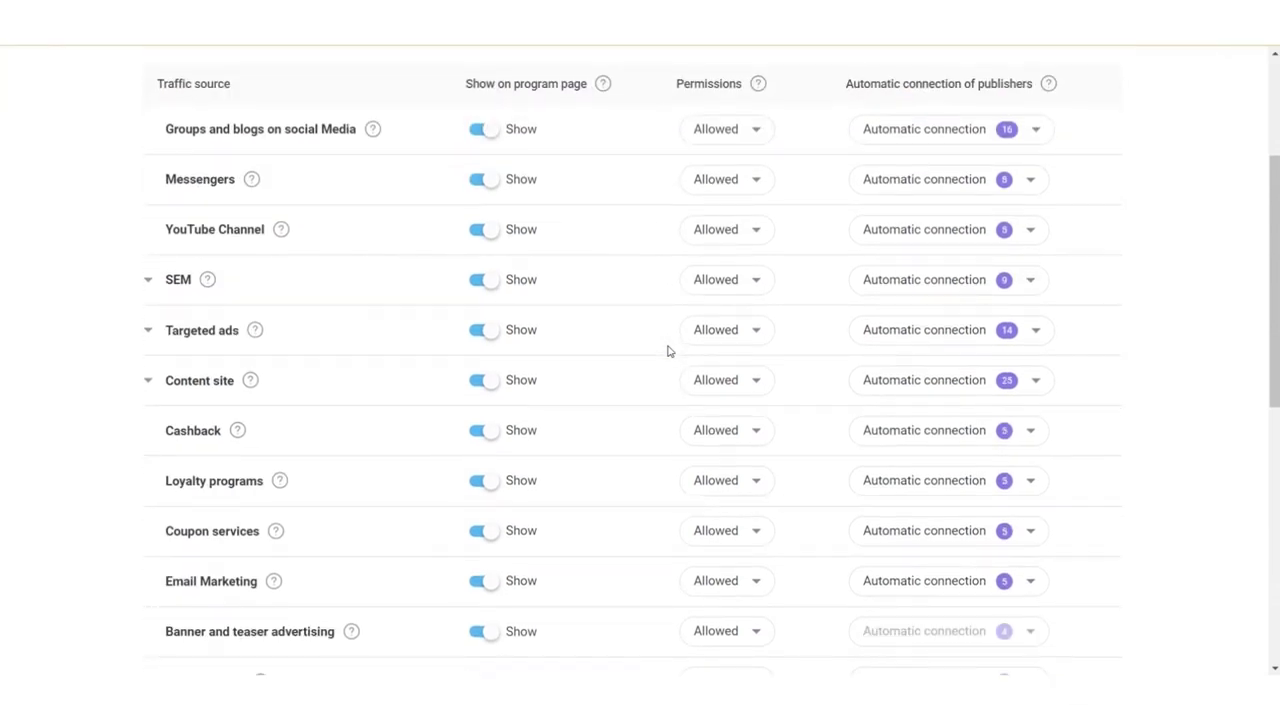
{"action": "scroll", "coordinate": [669, 351], "scroll_direction": "down", "scroll_amount": 3}
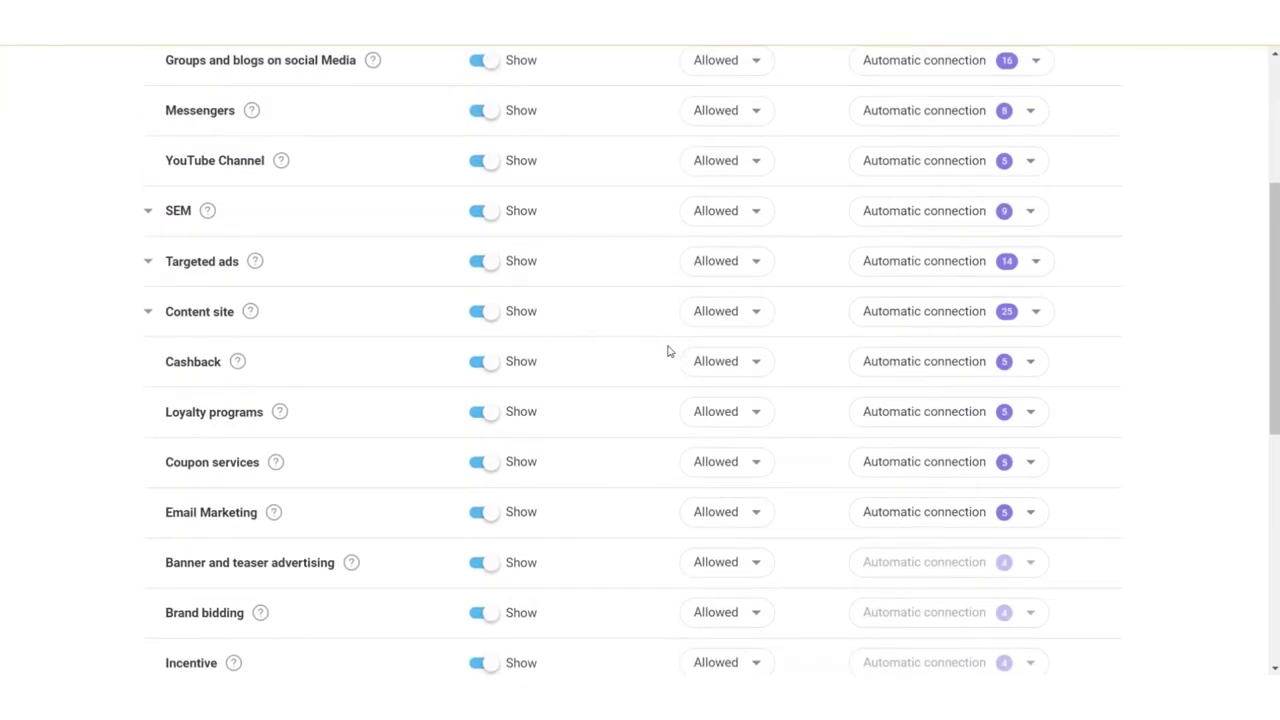
{"action": "scroll", "coordinate": [669, 351], "scroll_direction": "down", "scroll_amount": 1}
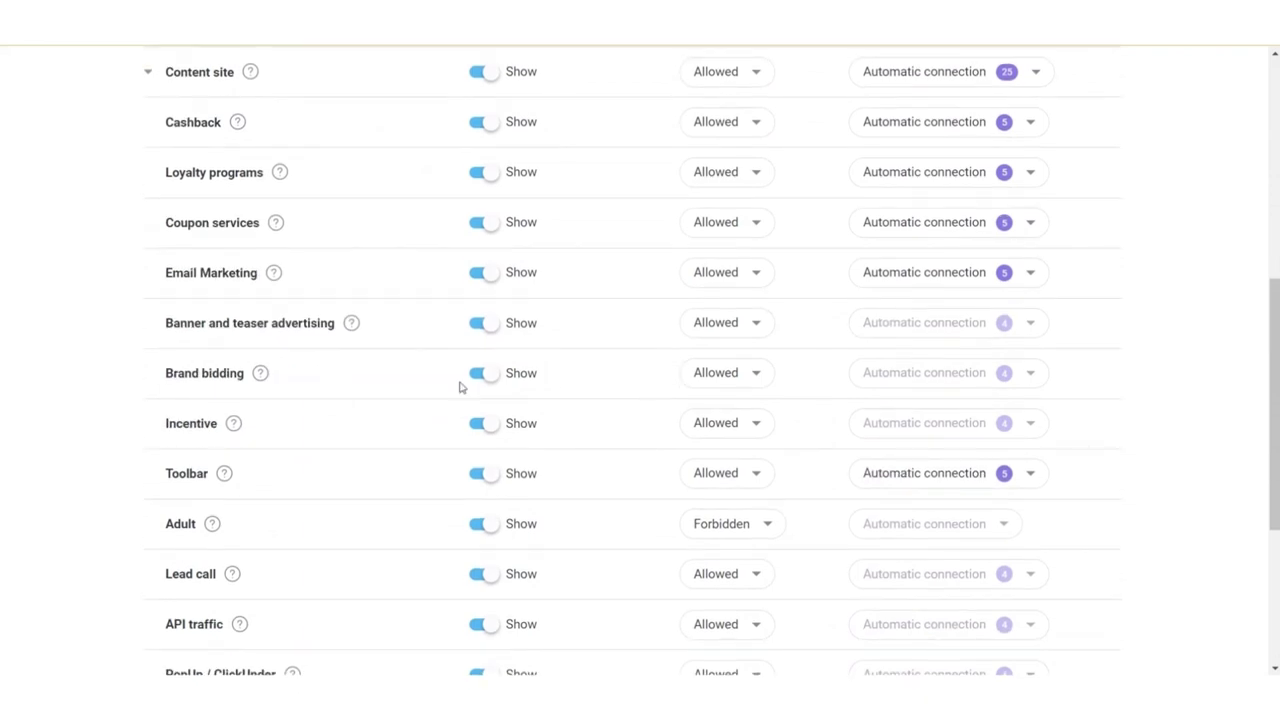
{"action": "mouse_move", "coordinate": [261, 376]}
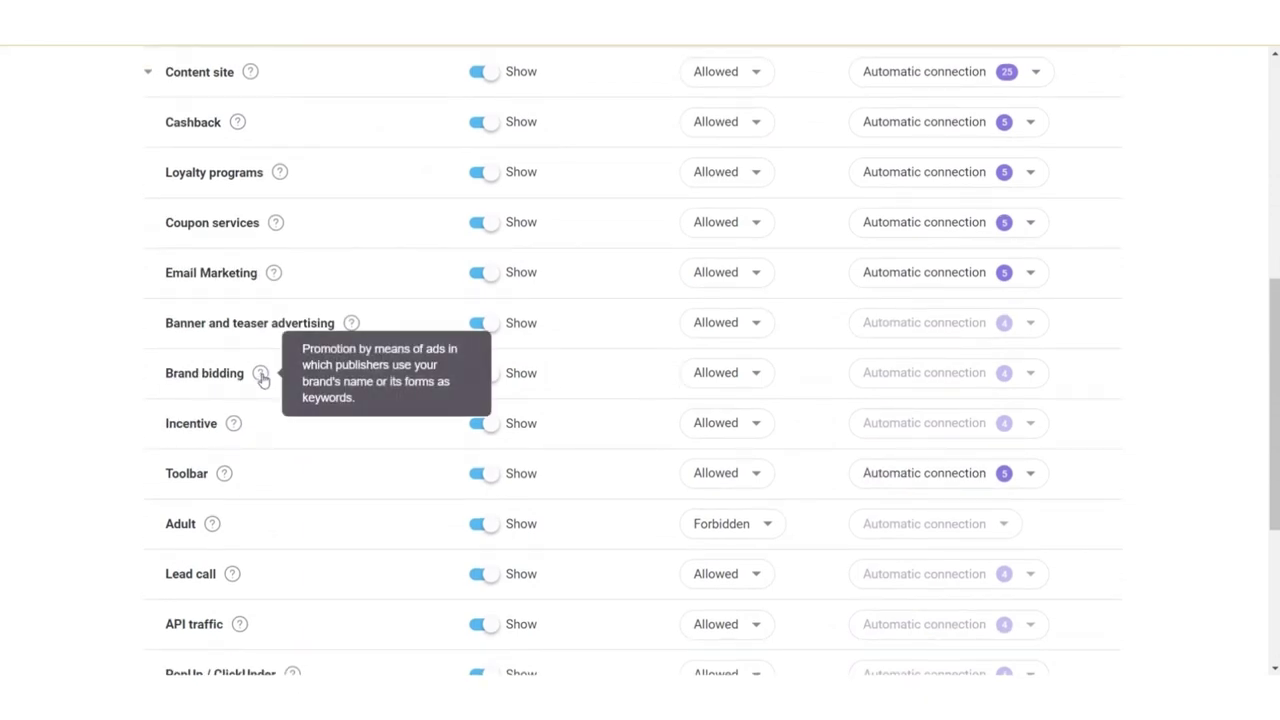
{"action": "left_click", "coordinate": [705, 376]}
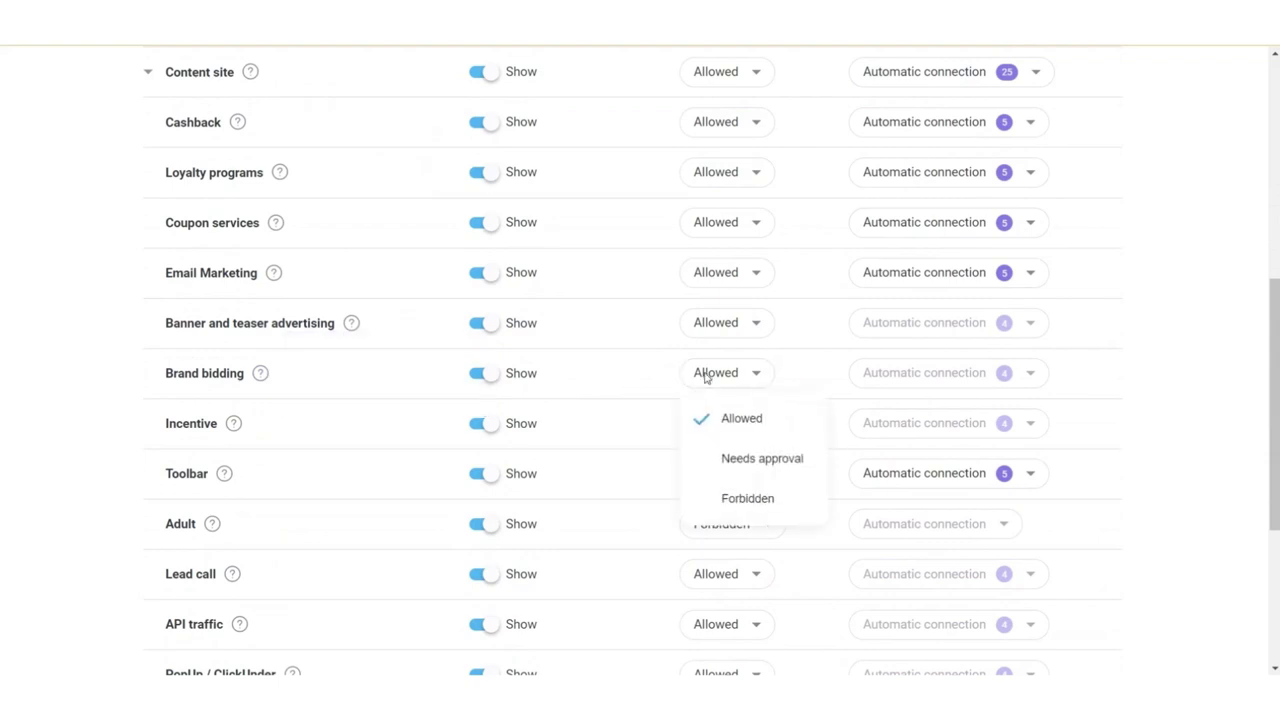
{"action": "left_click", "coordinate": [729, 500]}
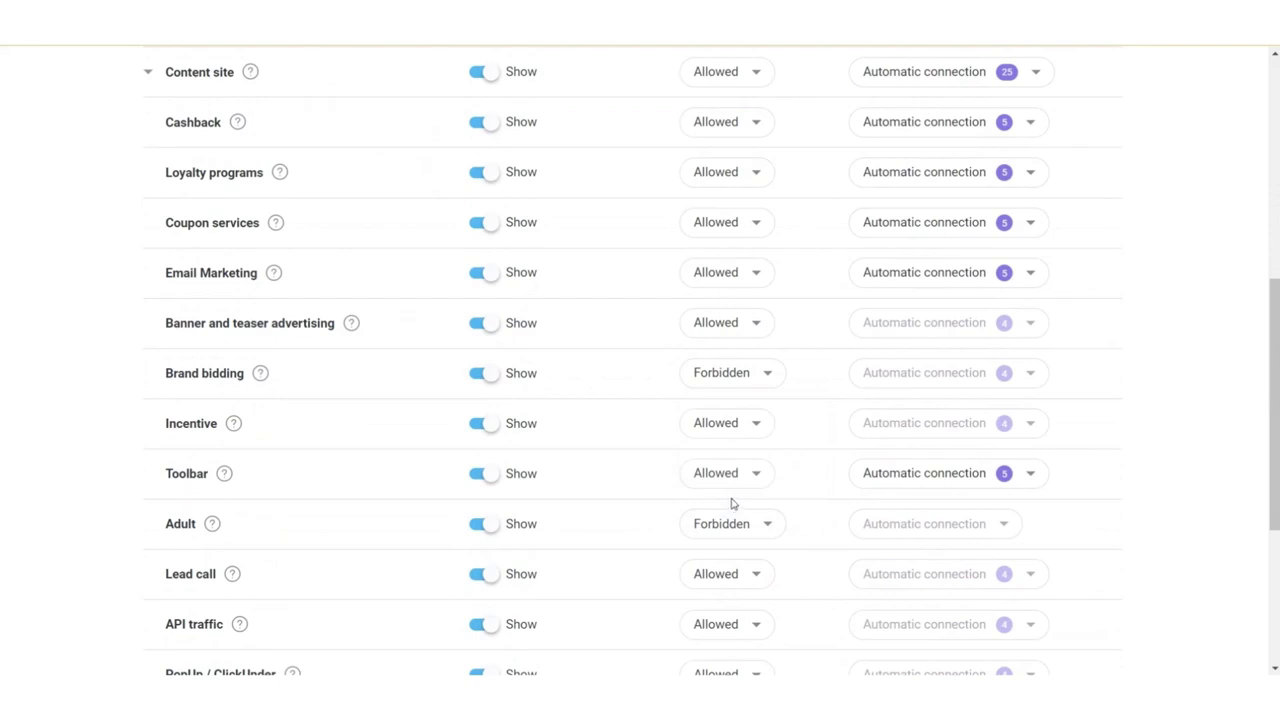
Expand the targeted ads sources and set the TikTok permission to Forbidden
{"action": "scroll", "coordinate": [826, 420], "scroll_direction": "up", "scroll_amount": 2}
{"action": "scroll", "coordinate": [446, 357], "scroll_direction": "up", "scroll_amount": 1}
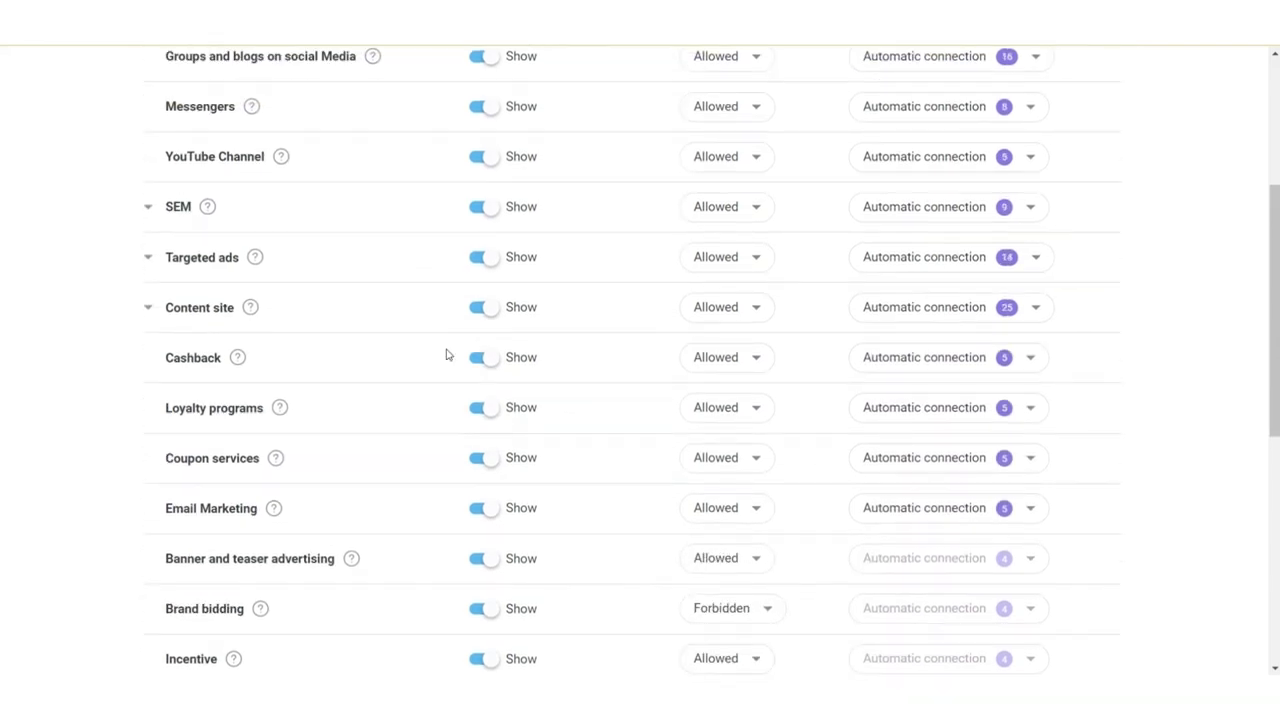
{"action": "left_click", "coordinate": [224, 258]}
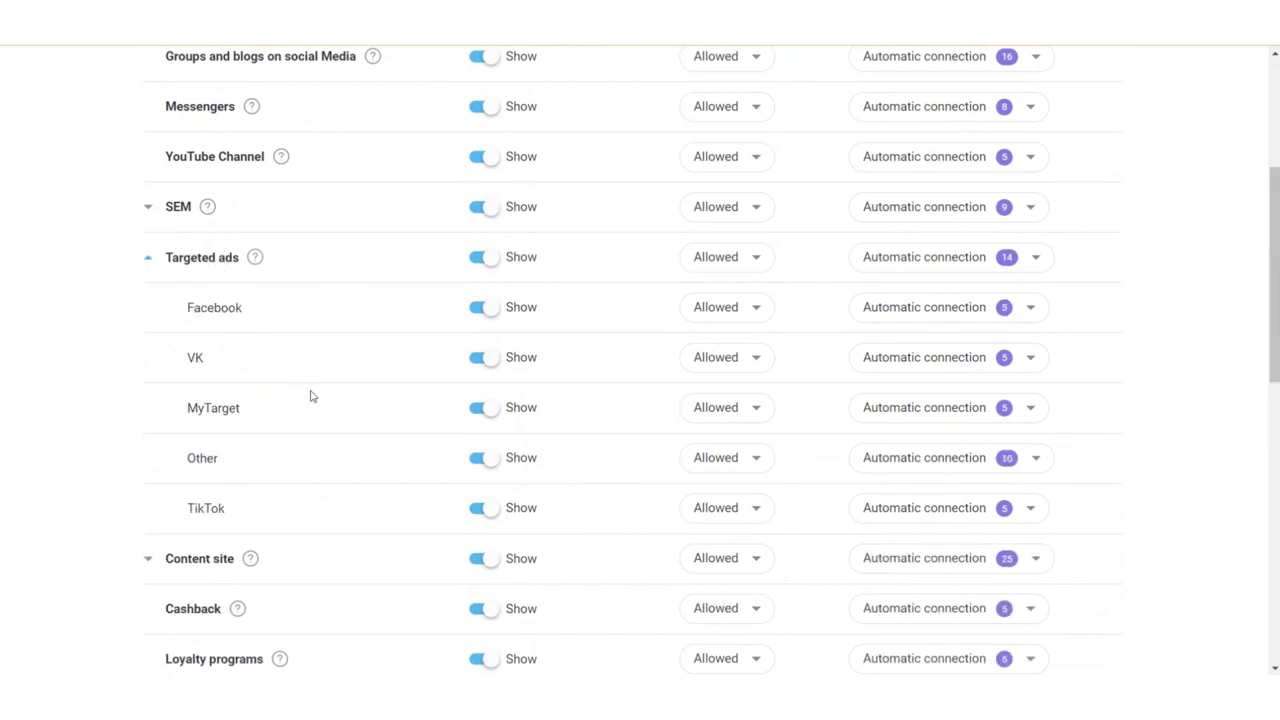
{"action": "left_click", "coordinate": [712, 521]}
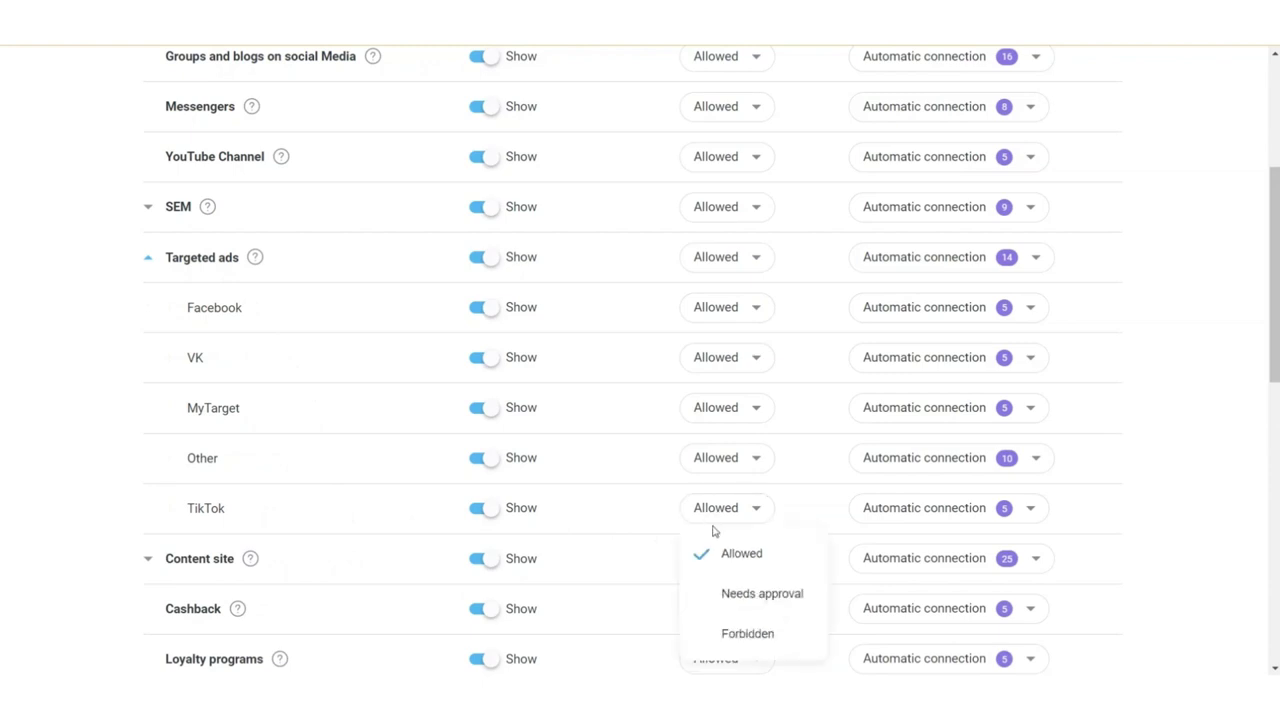
{"action": "left_click", "coordinate": [738, 630]}
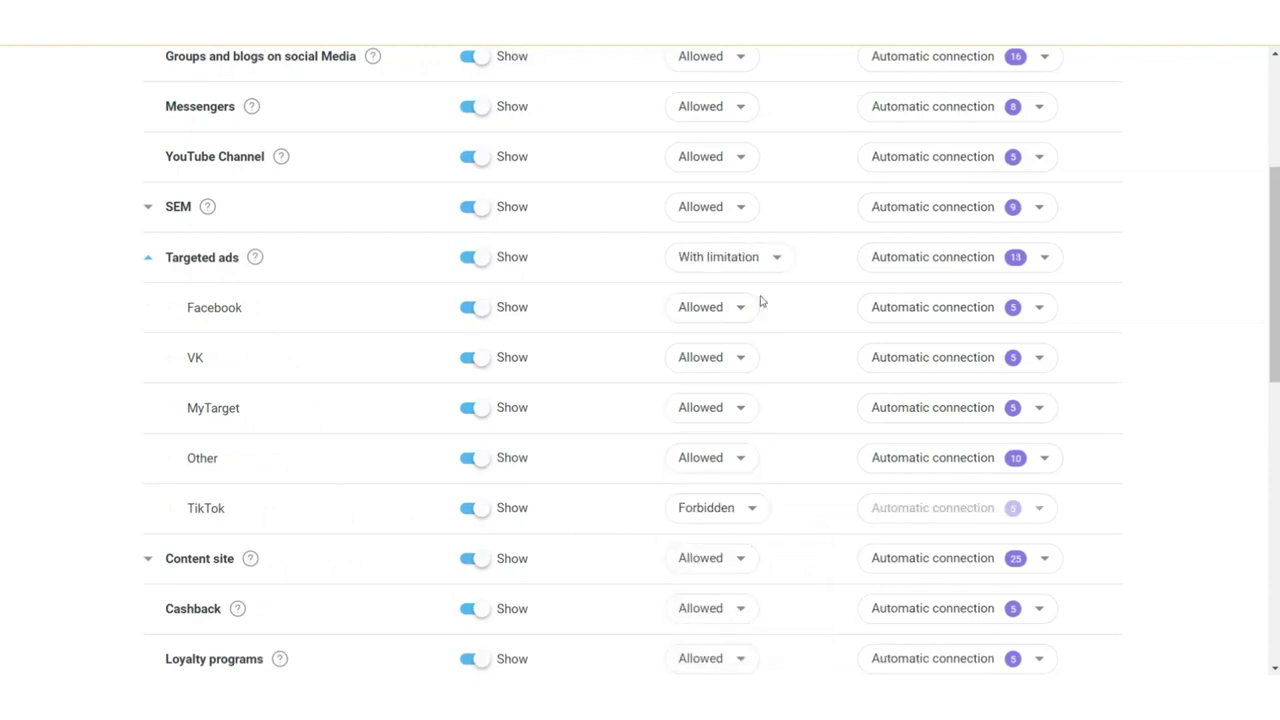
Read the help note on automatic publisher connection and examine the ad space types and account levels for Messengers
{"action": "scroll", "coordinate": [770, 300], "scroll_direction": "up", "scroll_amount": 3}
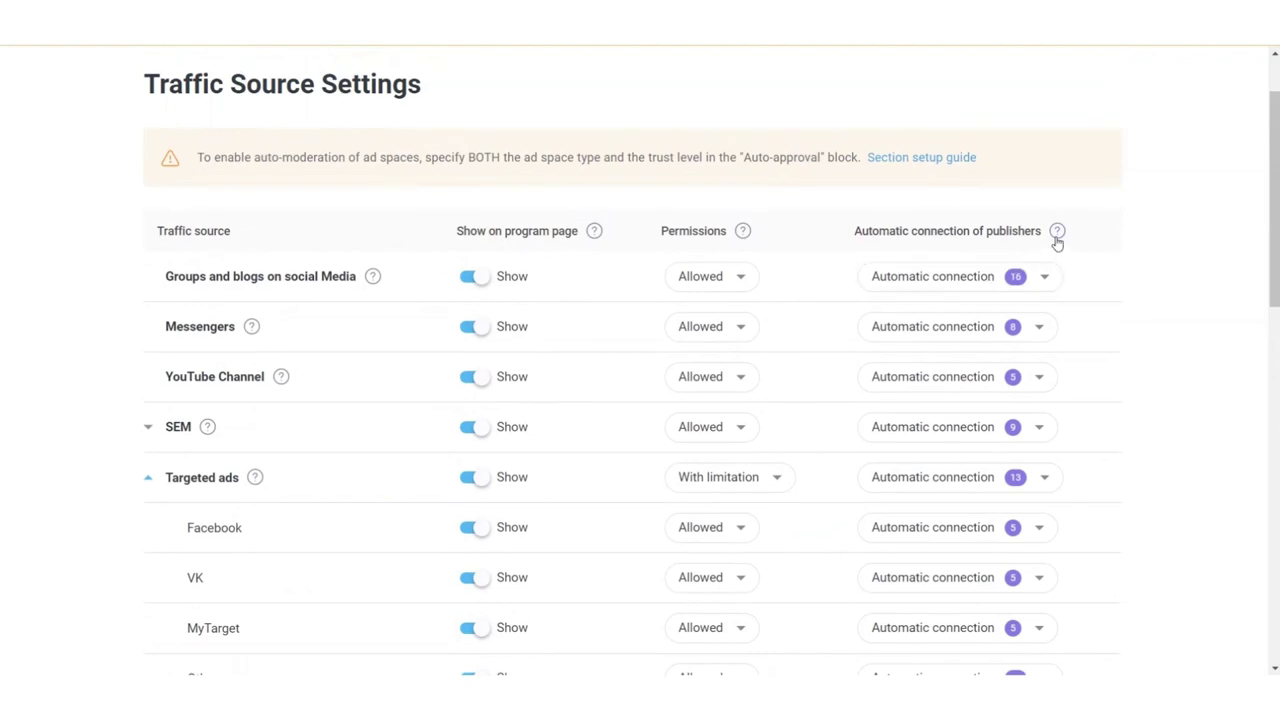
{"action": "mouse_move", "coordinate": [1057, 232]}
{"action": "left_click", "coordinate": [1043, 329]}
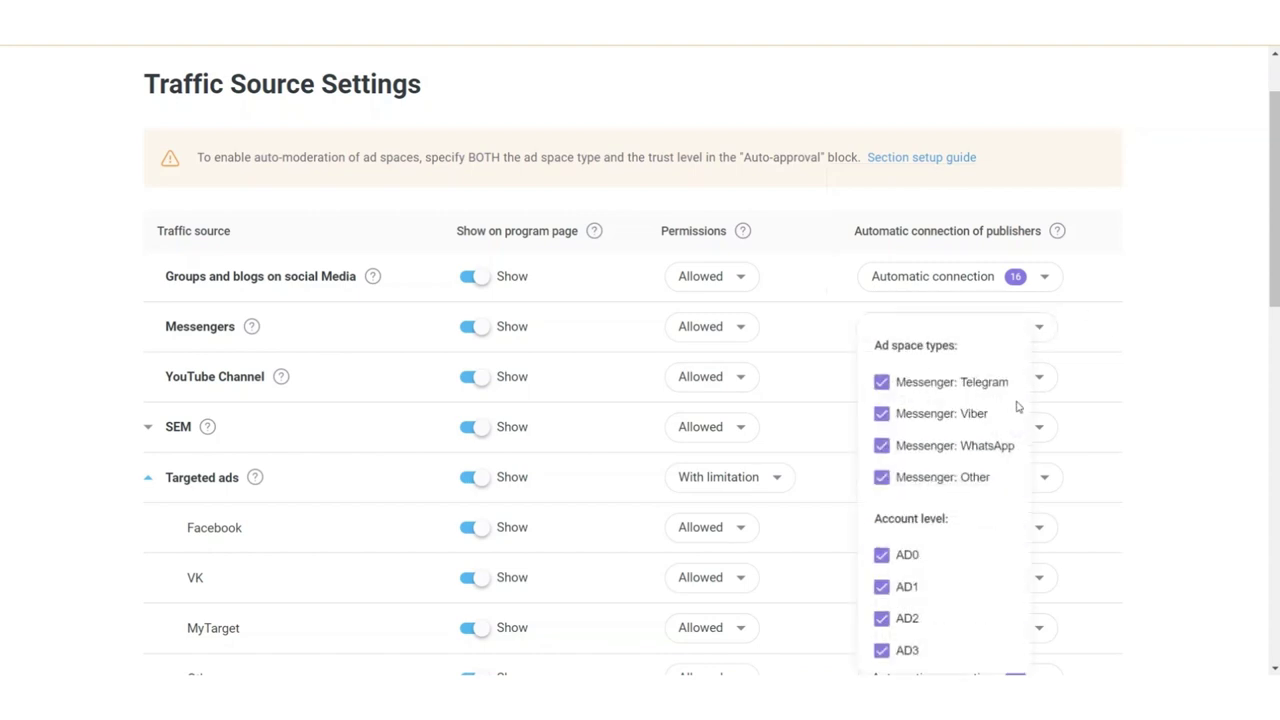
{"action": "scroll", "coordinate": [1001, 515], "scroll_direction": "down", "scroll_amount": 1}
{"action": "scroll", "coordinate": [1001, 515], "scroll_direction": "down", "scroll_amount": 1}
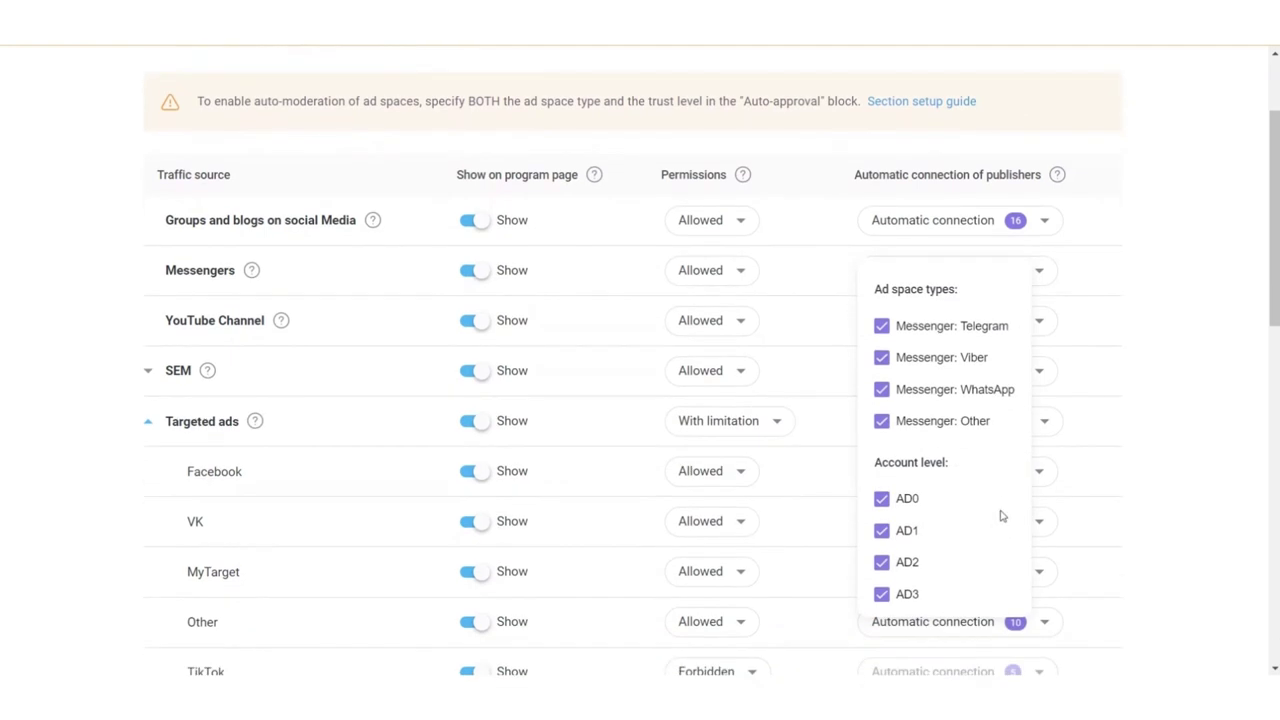
{"action": "left_click", "coordinate": [1136, 458]}
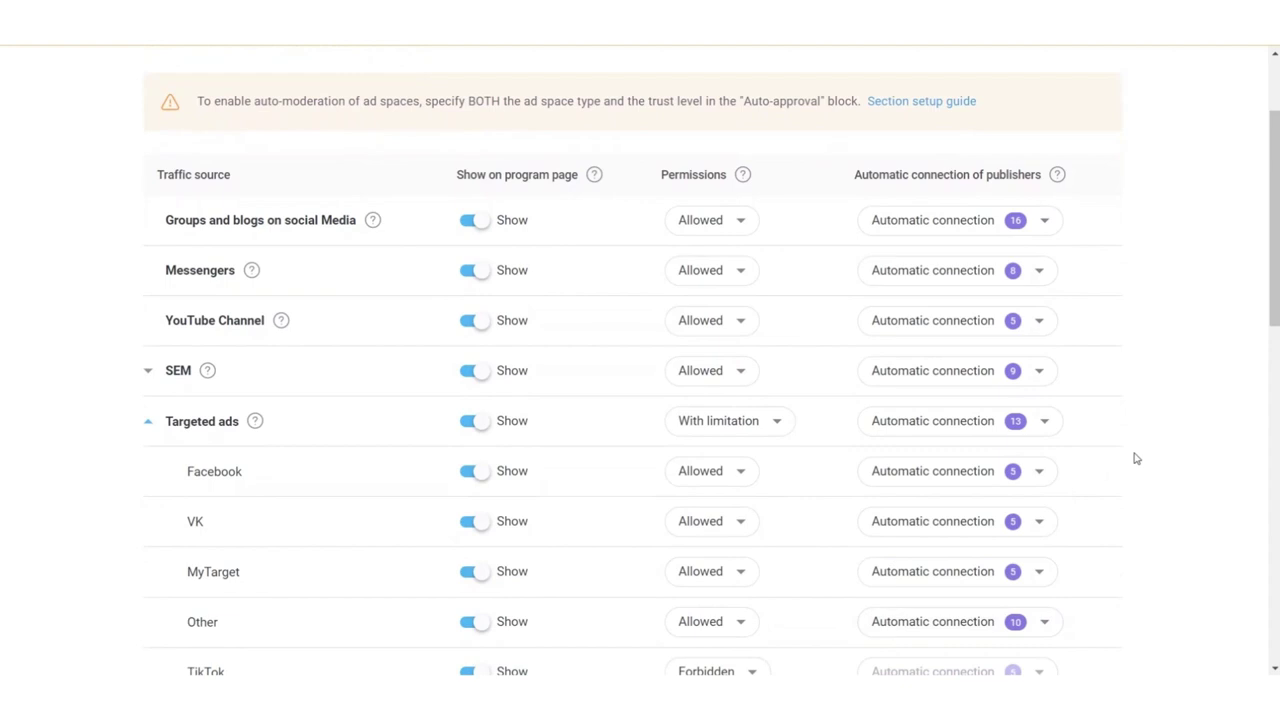
Exclude Google Ads, Yahoo, Yandex.Direct, Begun and Bing Ads from the ad space types for automatic SEM connection
{"action": "left_click", "coordinate": [884, 376]}
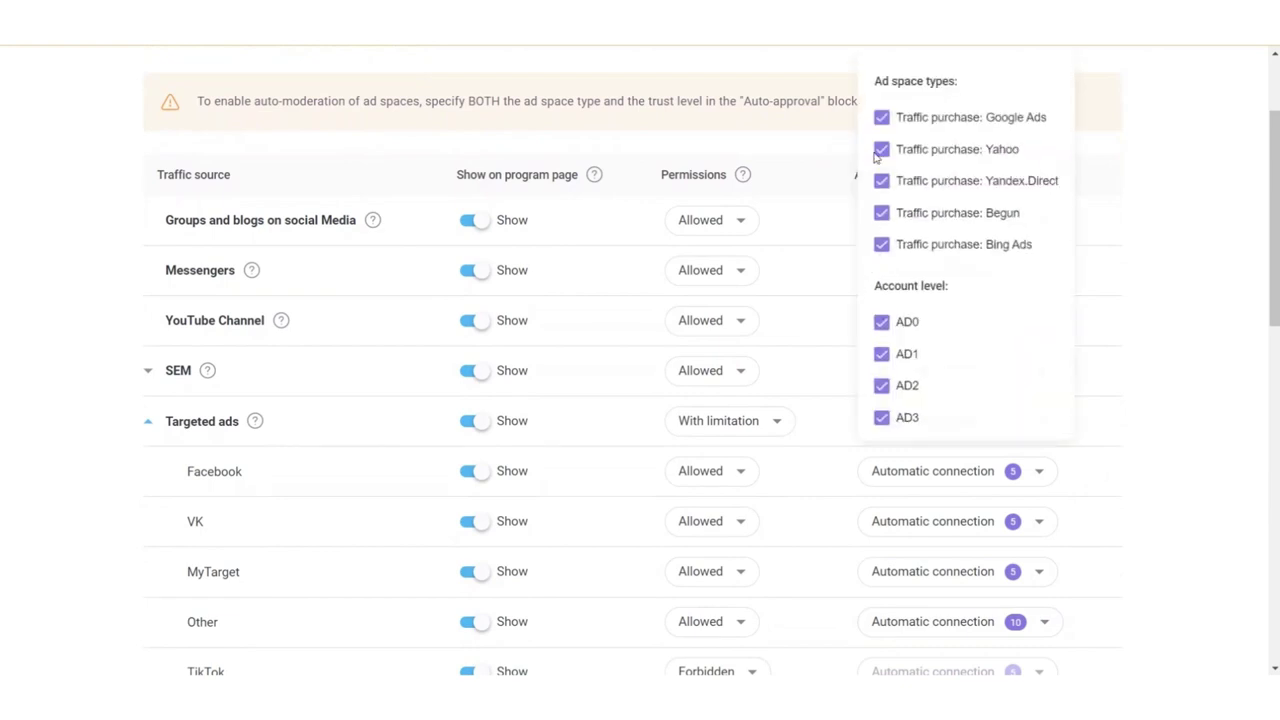
{"action": "left_click", "coordinate": [881, 117]}
{"action": "left_click", "coordinate": [882, 149]}
{"action": "left_click", "coordinate": [882, 181]}
{"action": "left_click", "coordinate": [882, 213]}
{"action": "left_click", "coordinate": [883, 246]}
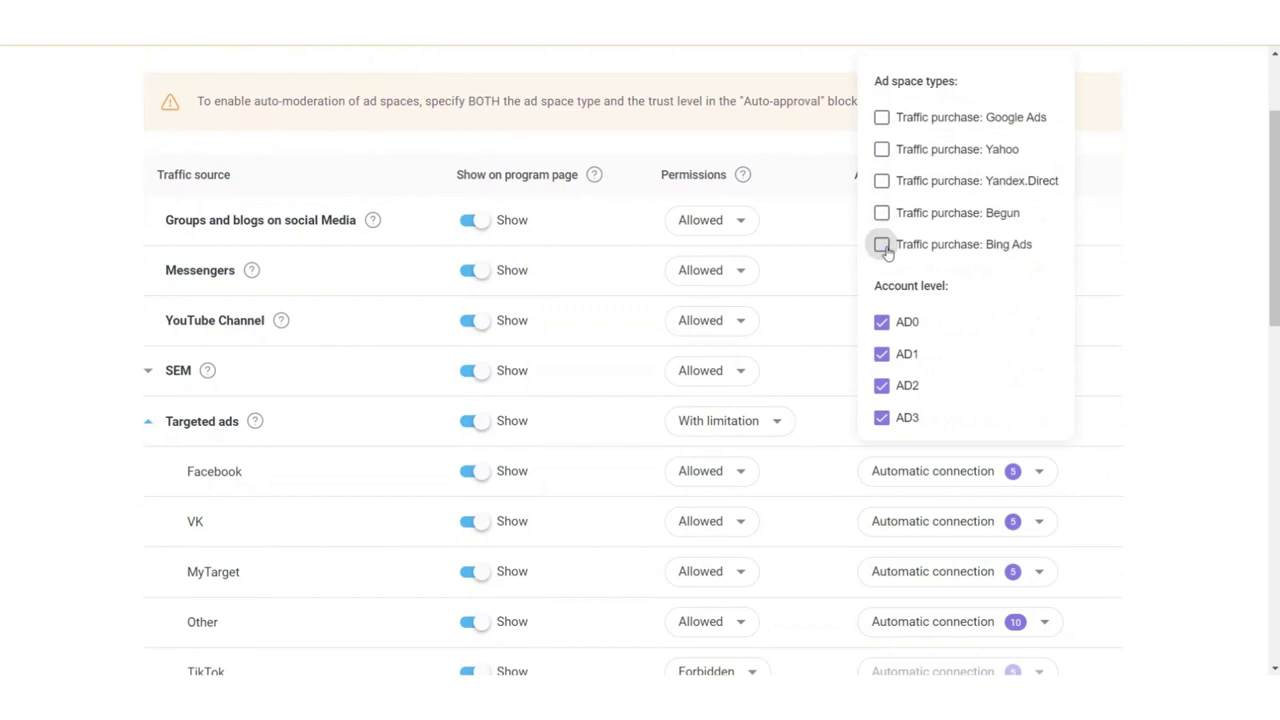
{"action": "left_click", "coordinate": [1124, 364]}
Save the traffic source settings
{"action": "scroll", "coordinate": [1124, 364], "scroll_direction": "down", "scroll_amount": 6}
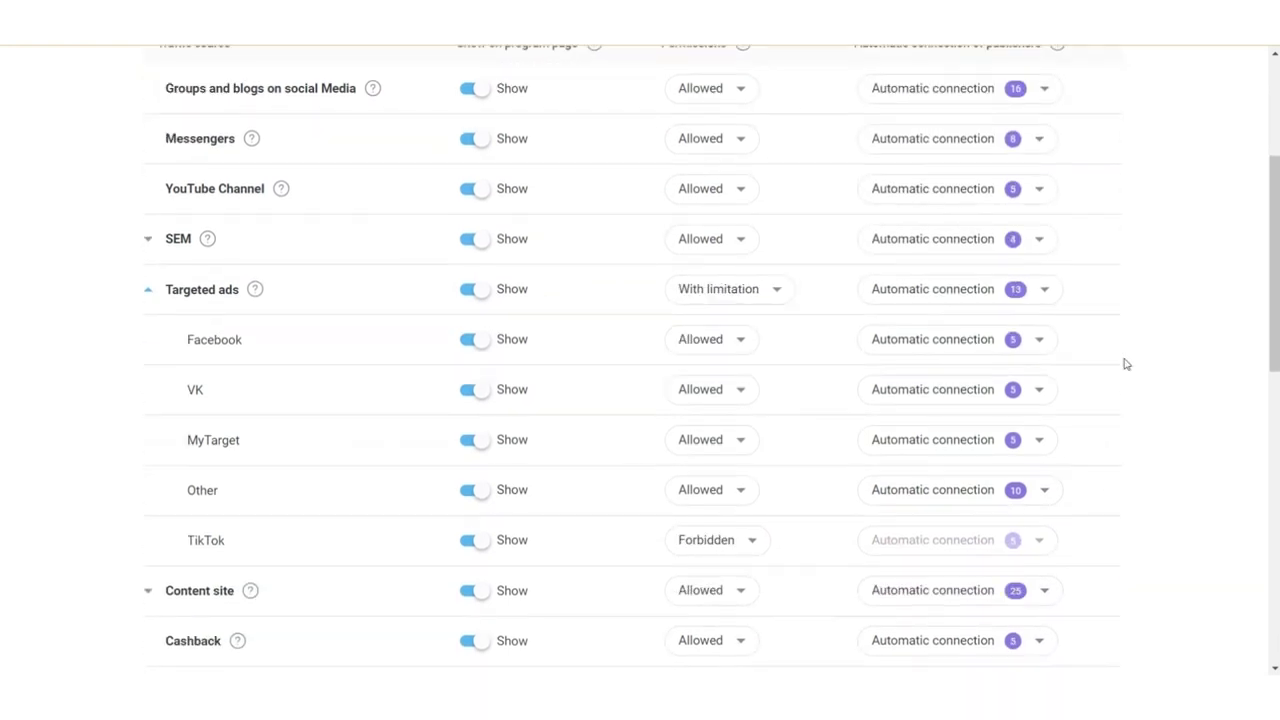
{"action": "scroll", "coordinate": [1124, 364], "scroll_direction": "down", "scroll_amount": 4}
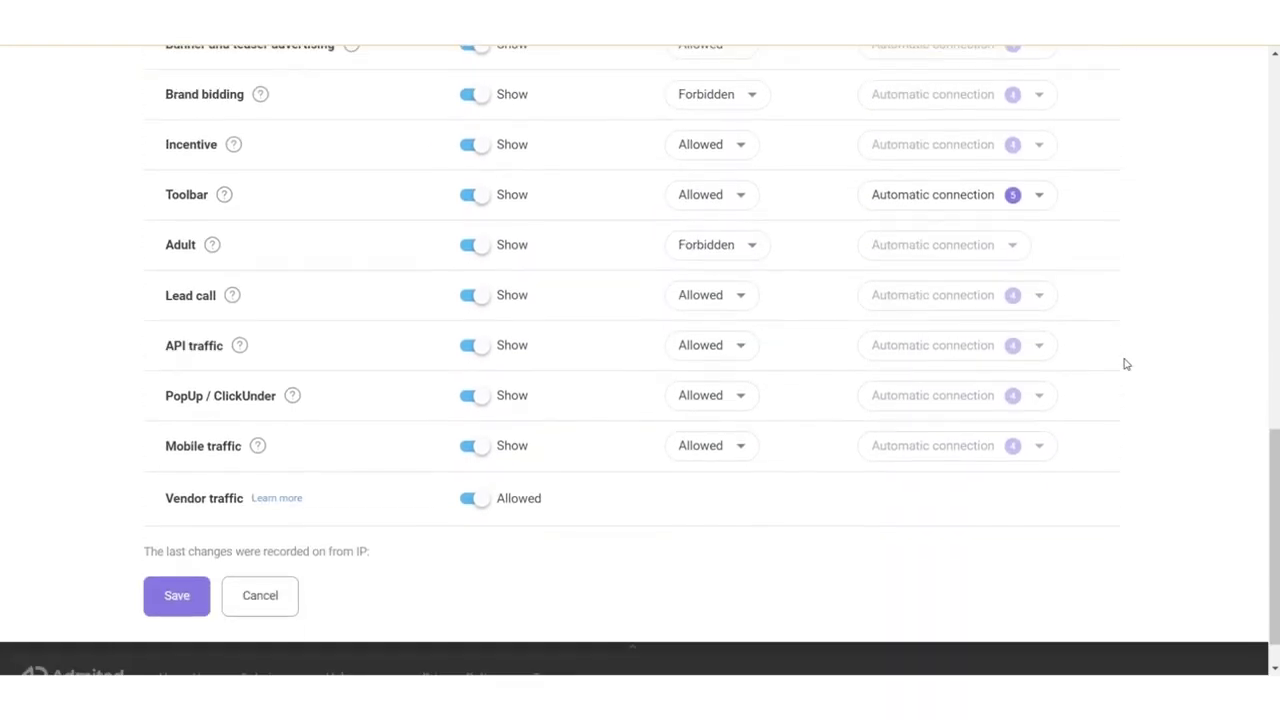
{"action": "left_click", "coordinate": [178, 597]}
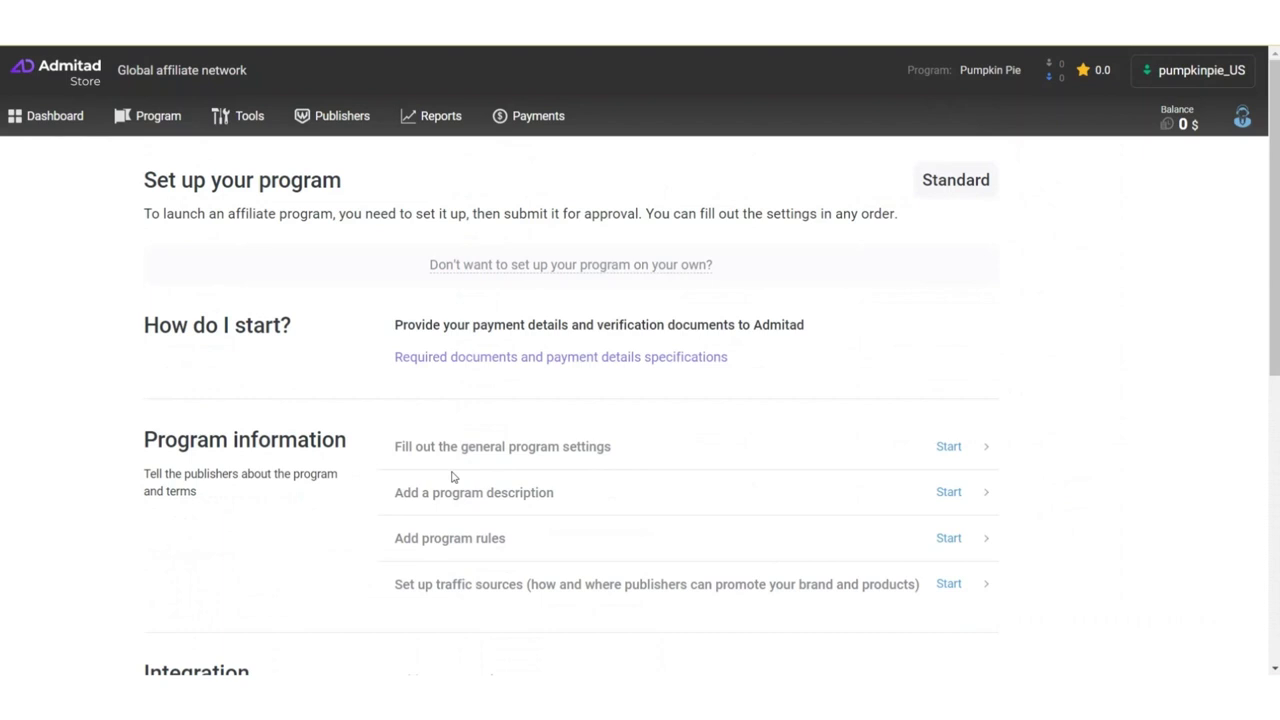
Start adding the program's first target action and name it "Paid order"
{"action": "scroll", "coordinate": [656, 509], "scroll_direction": "down", "scroll_amount": 2}
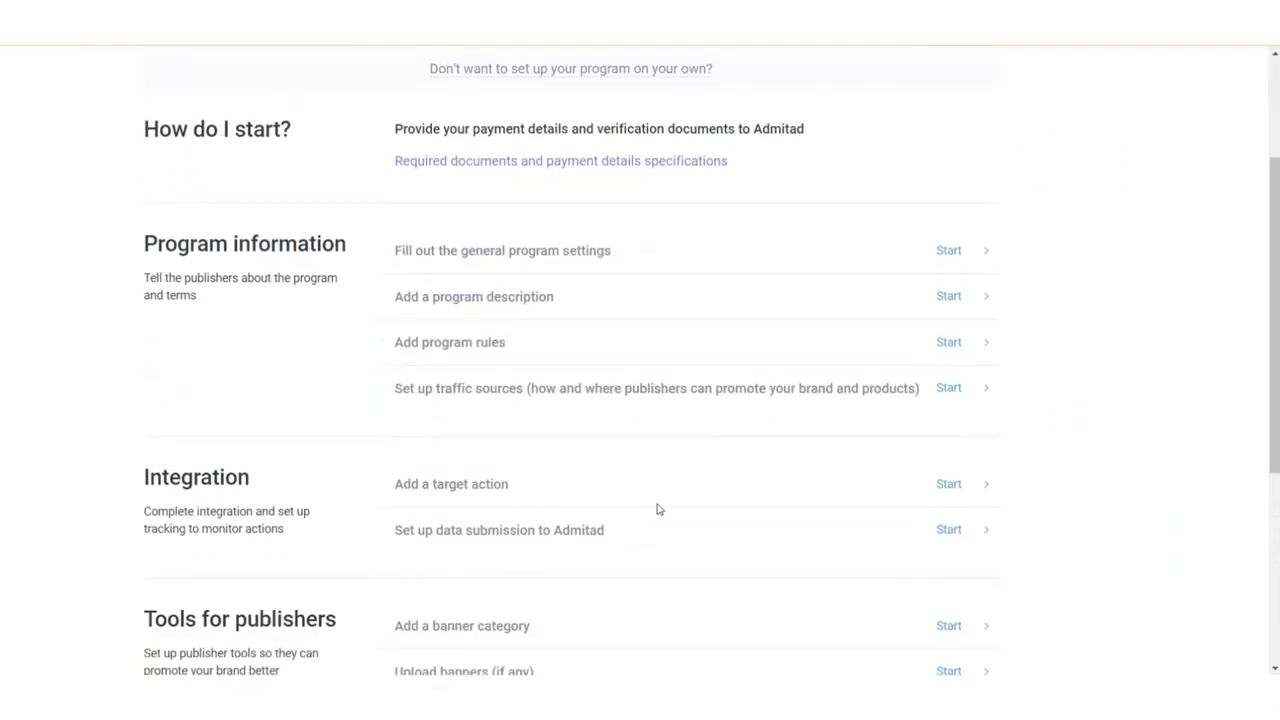
{"action": "scroll", "coordinate": [656, 509], "scroll_direction": "down", "scroll_amount": 1}
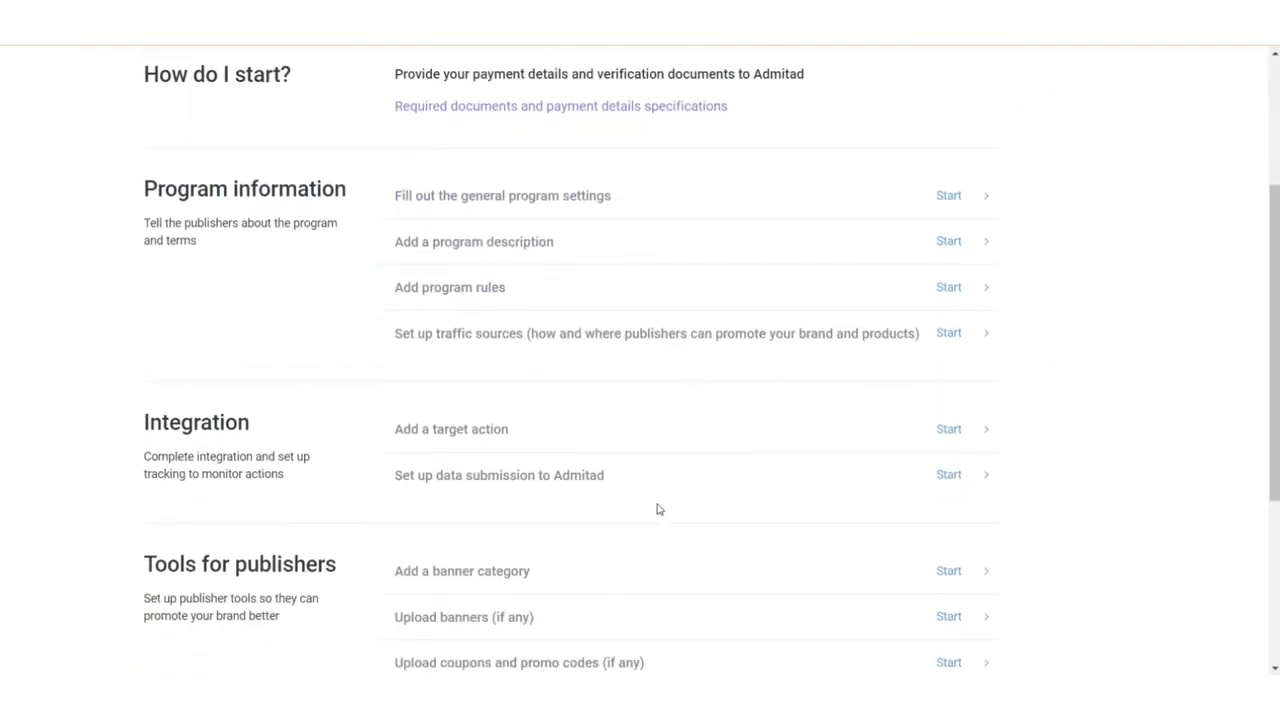
{"action": "left_click", "coordinate": [948, 429]}
{"action": "scroll", "coordinate": [1008, 324], "scroll_direction": "down", "scroll_amount": 1}
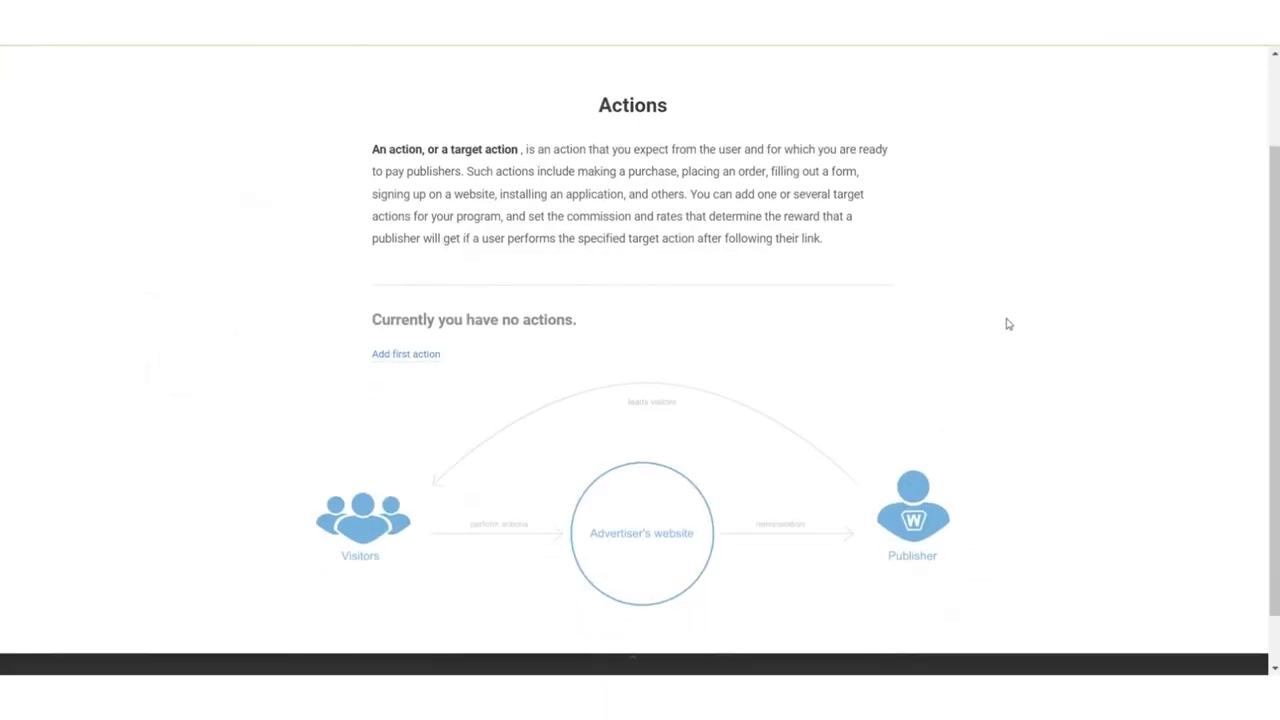
{"action": "left_click", "coordinate": [420, 358]}
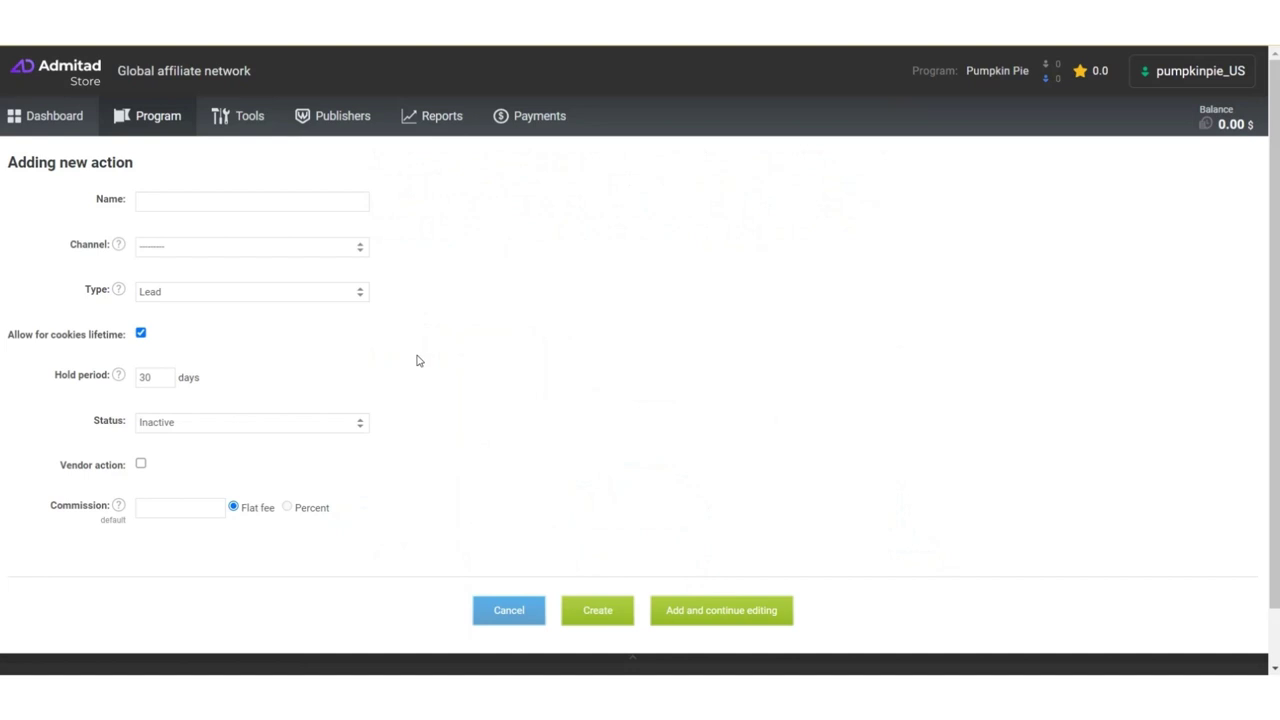
{"action": "left_click", "coordinate": [312, 203]}
{"action": "type", "text": "Pai"}
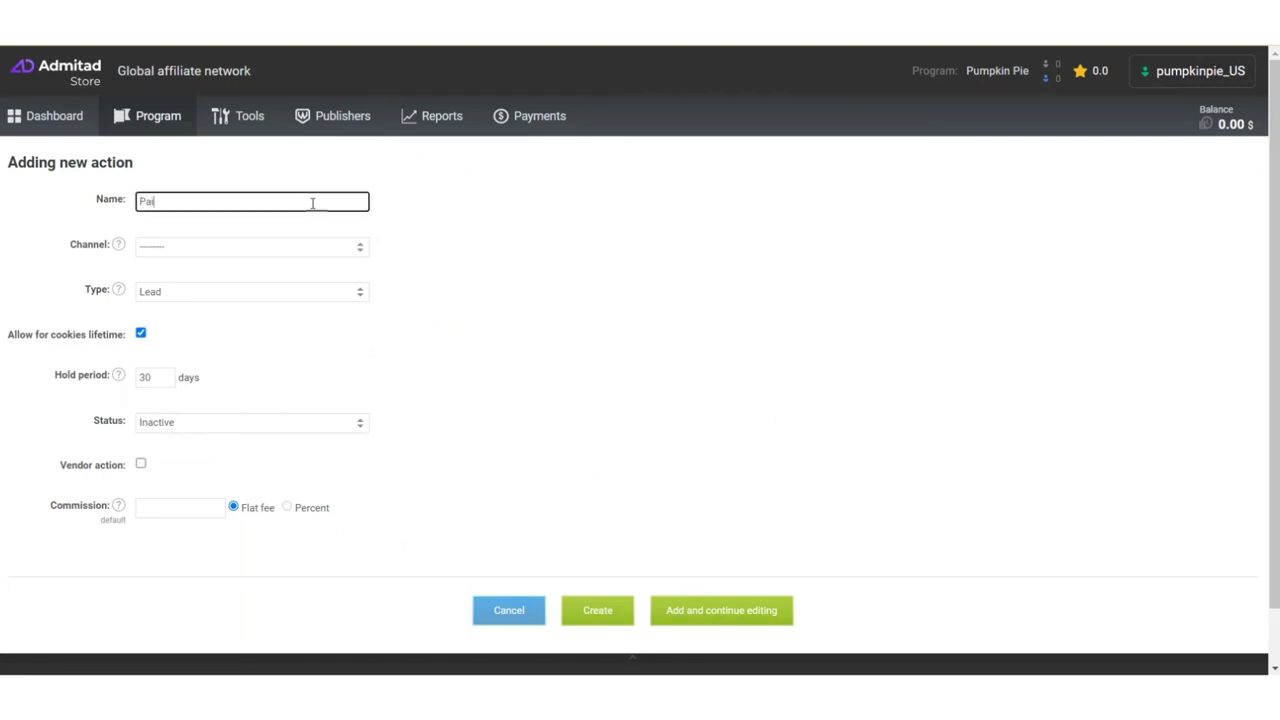
{"action": "type", "text": "d order"}
{"action": "left_click", "coordinate": [416, 238]}
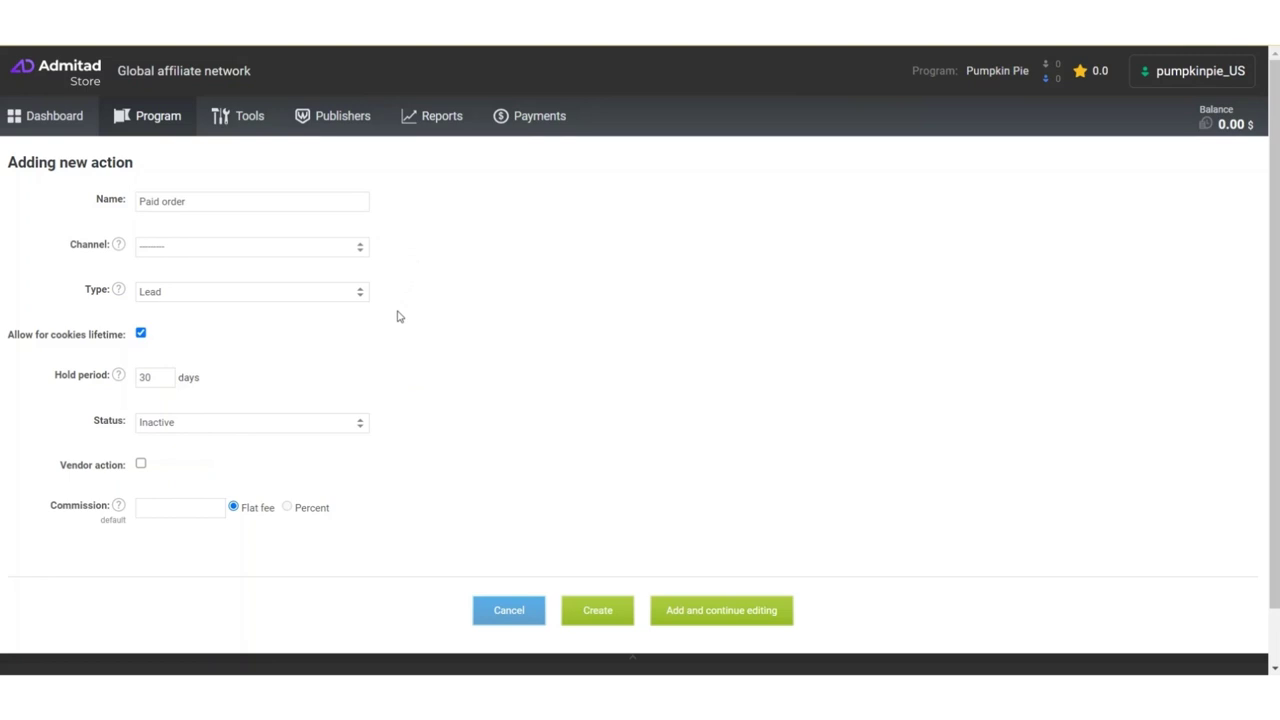
Set the type of the new action to Sale
{"action": "left_click", "coordinate": [323, 291]}
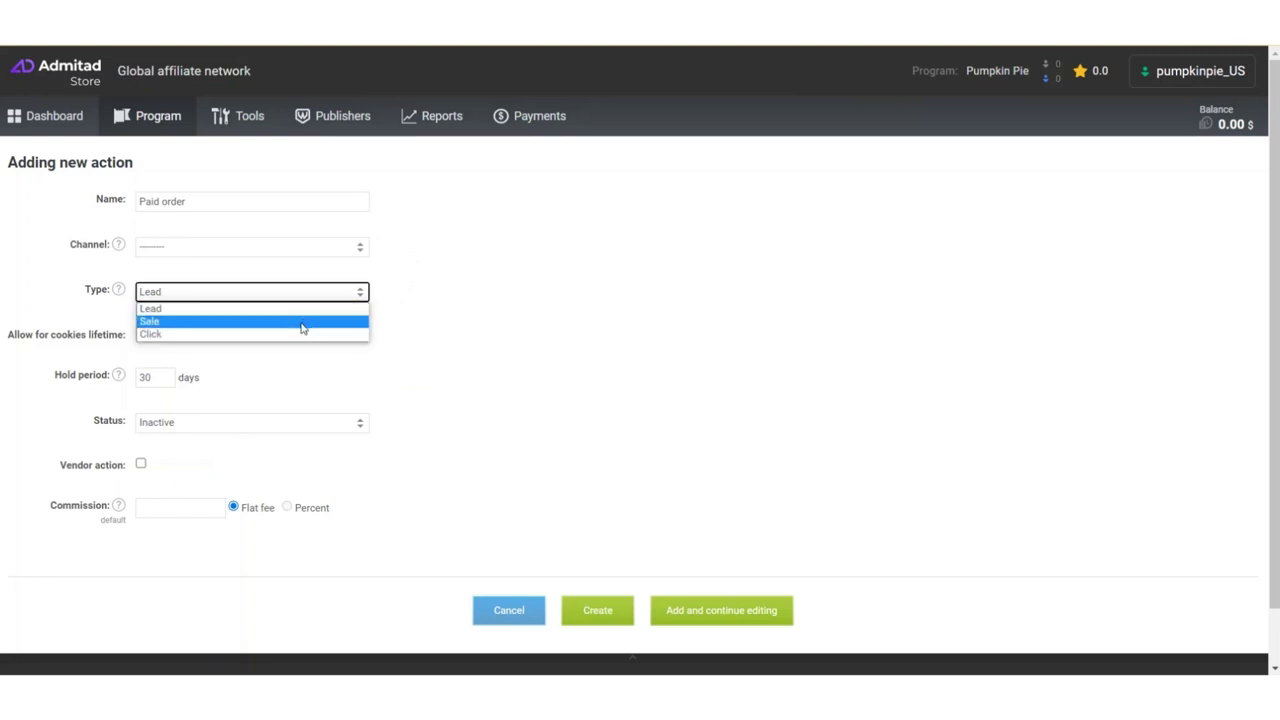
{"action": "left_click", "coordinate": [305, 320]}
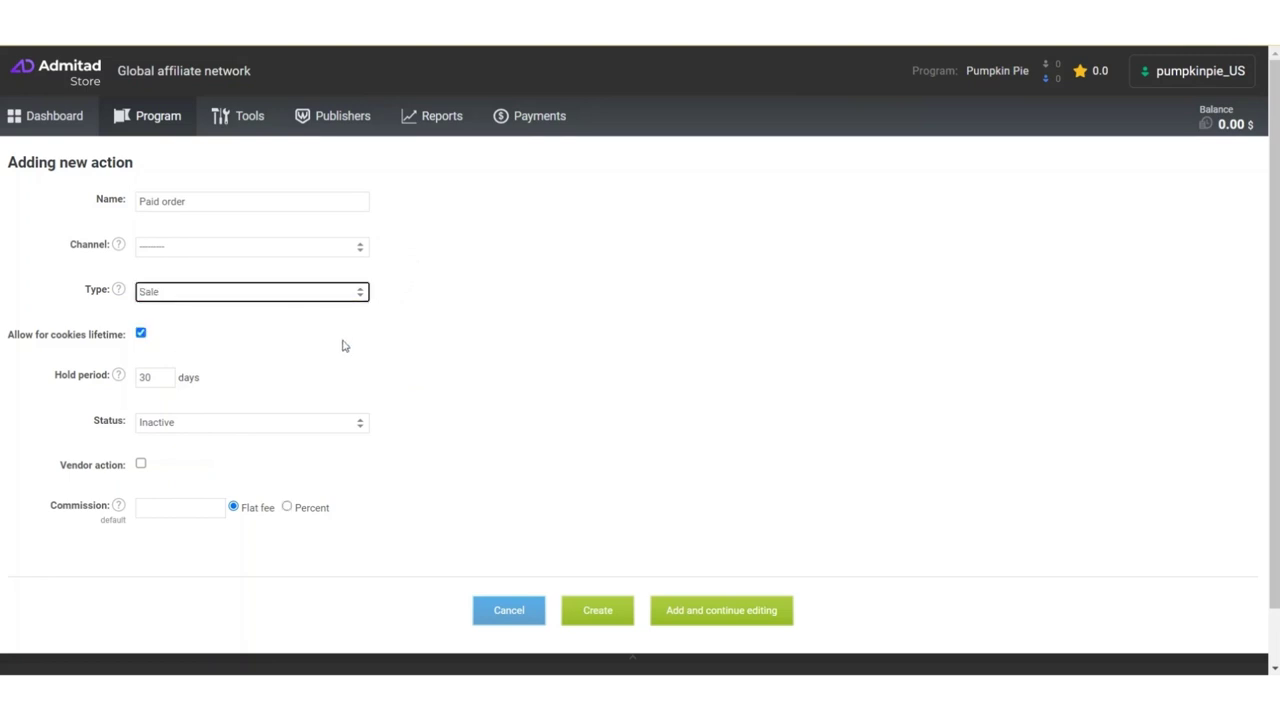
{"action": "left_click", "coordinate": [381, 387]}
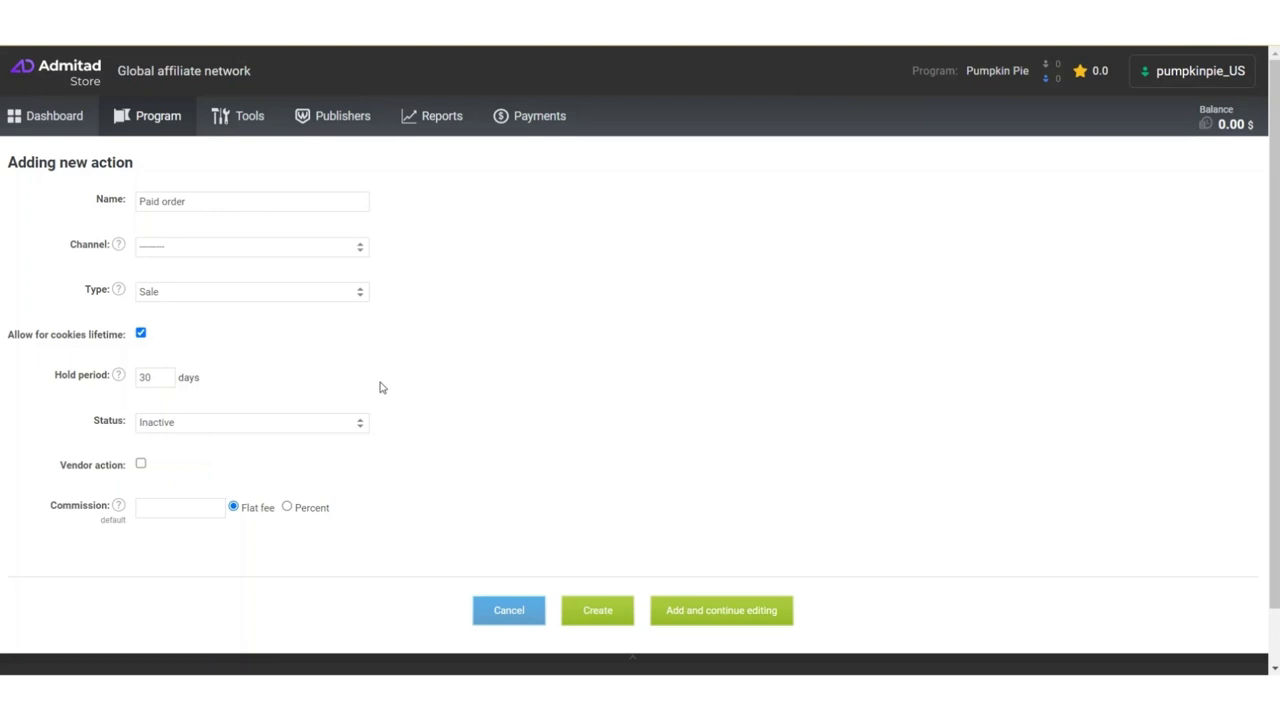
{"action": "scroll", "coordinate": [381, 387], "scroll_direction": "down", "scroll_amount": 1}
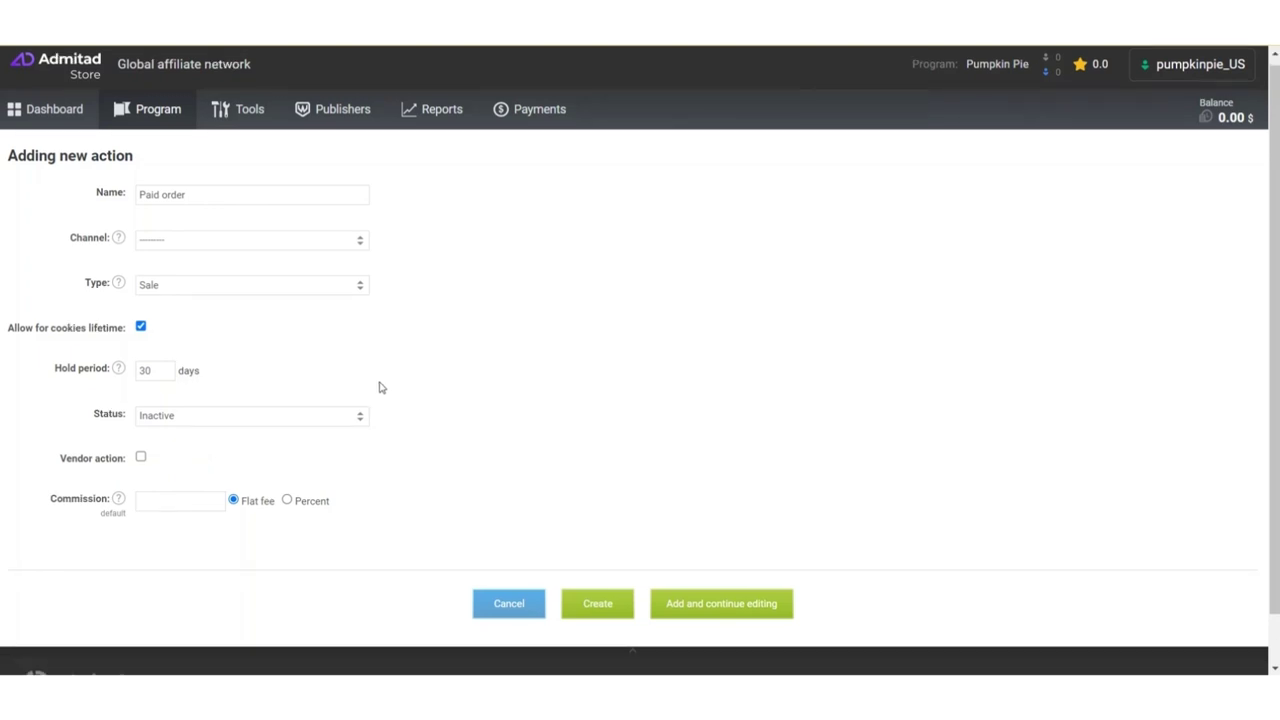
Set the status of the new Paid order action to Active
{"action": "left_click", "coordinate": [366, 419]}
{"action": "left_click", "coordinate": [326, 433]}
{"action": "scroll", "coordinate": [350, 473], "scroll_direction": "up", "scroll_amount": 1}
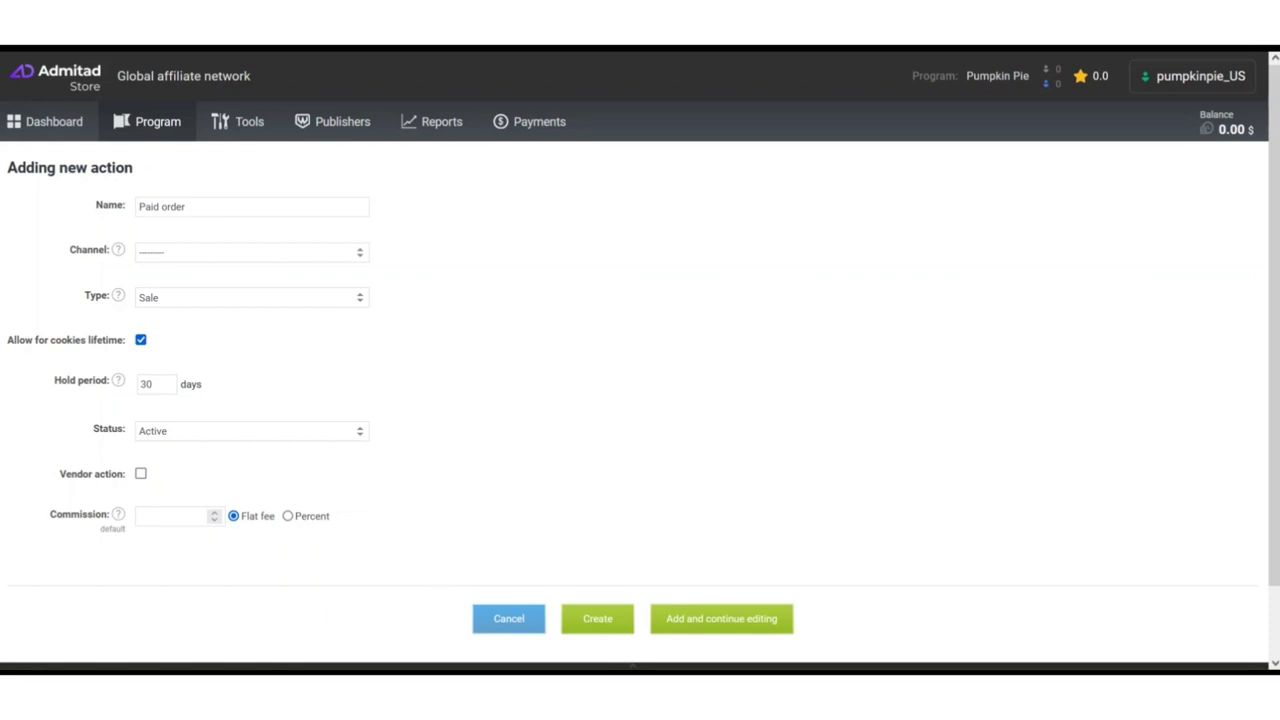
Switch to Calculator to work out the commission by multiplying 15 by 0.3 and subtracting 4.5 from 15
{"action": "key", "text": "alt+Tab"}
{"action": "key", "text": "asterisk"}
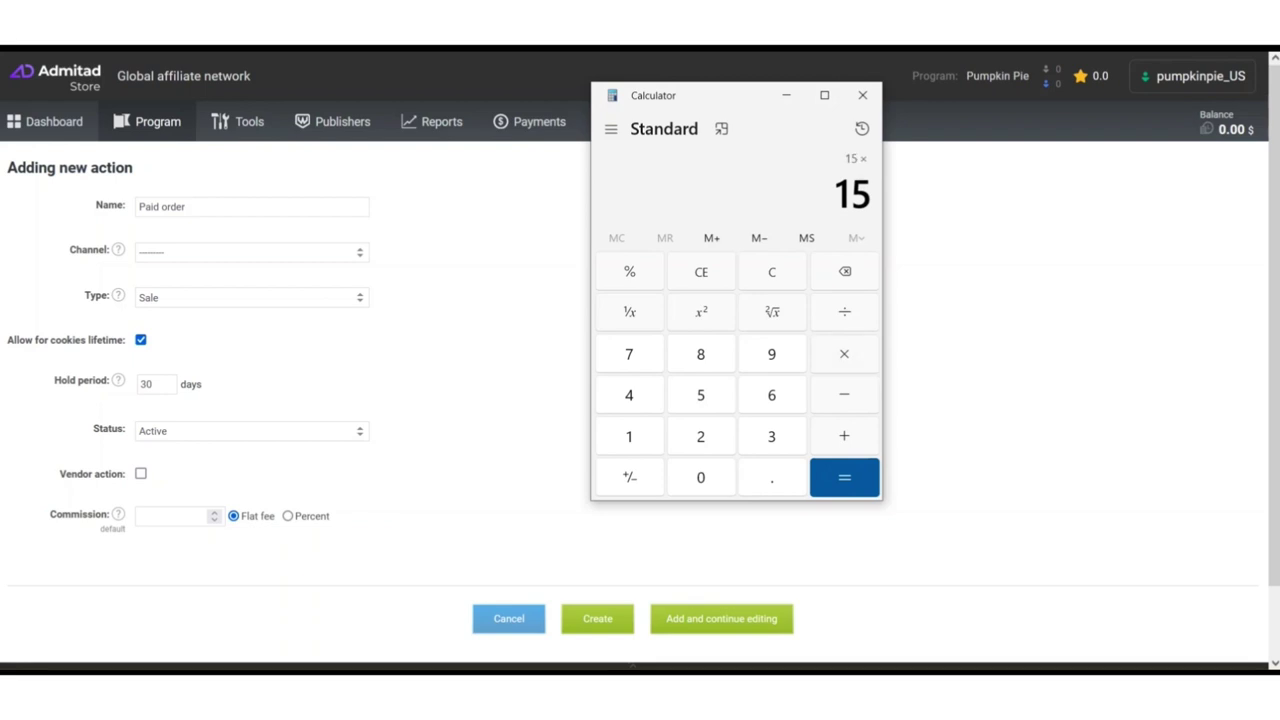
{"action": "type", "text": "0.3"}
{"action": "key", "text": "Return"}
{"action": "left_click", "coordinate": [782, 264]}
{"action": "type", "text": "15 - 4.5"}
{"action": "key", "text": "Return"}
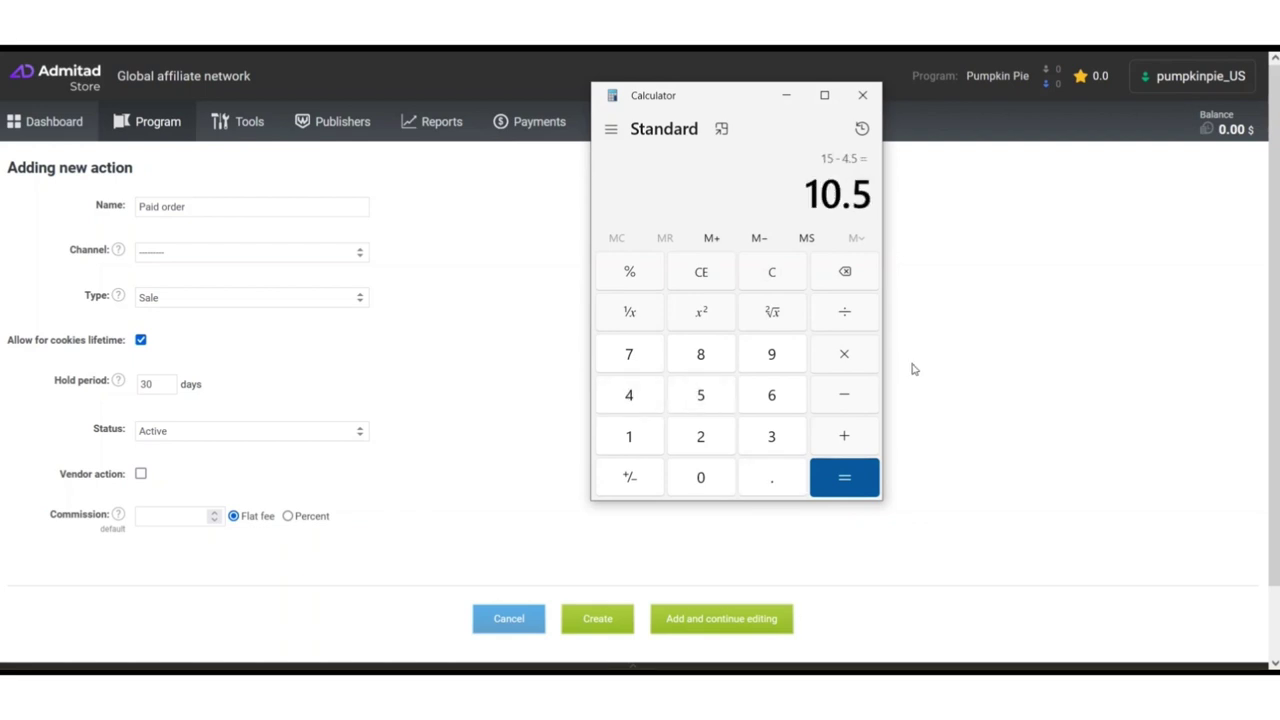
Return to the Admitad action form, set the default commission to 10.5 percent and create the action
{"action": "left_click", "coordinate": [506, 411]}
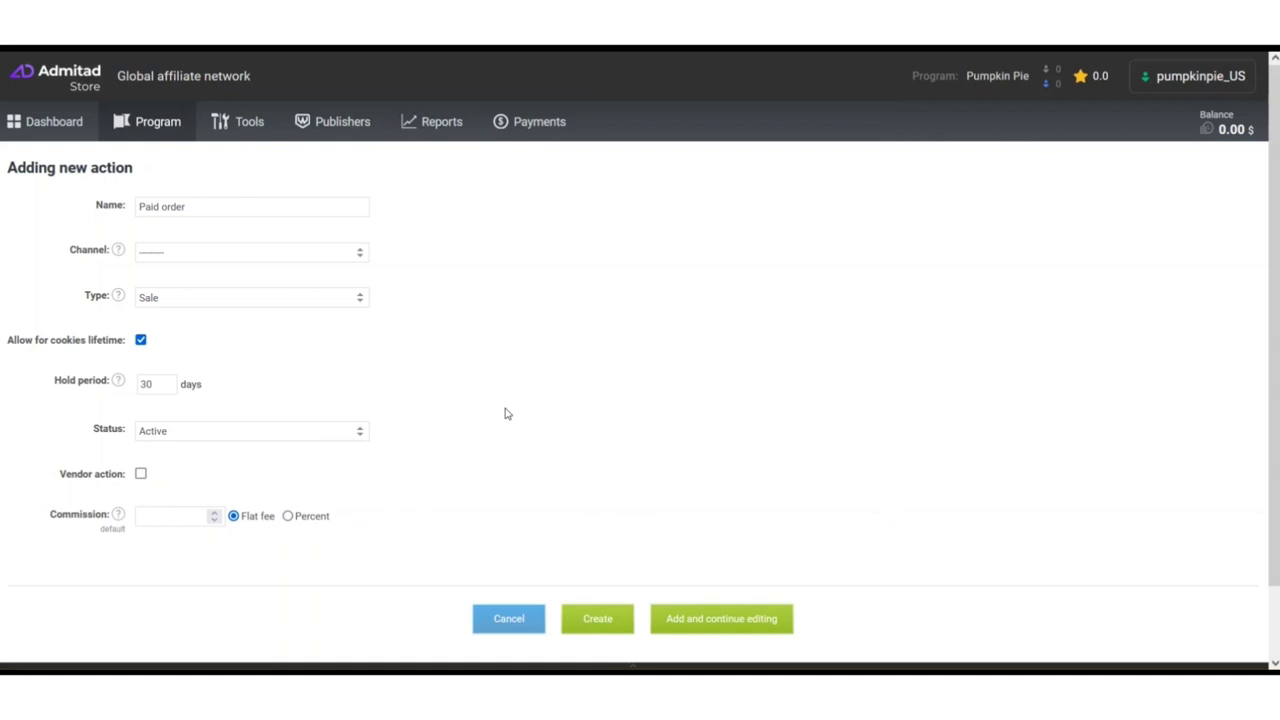
{"action": "left_click", "coordinate": [172, 511]}
{"action": "type", "text": "10.5"}
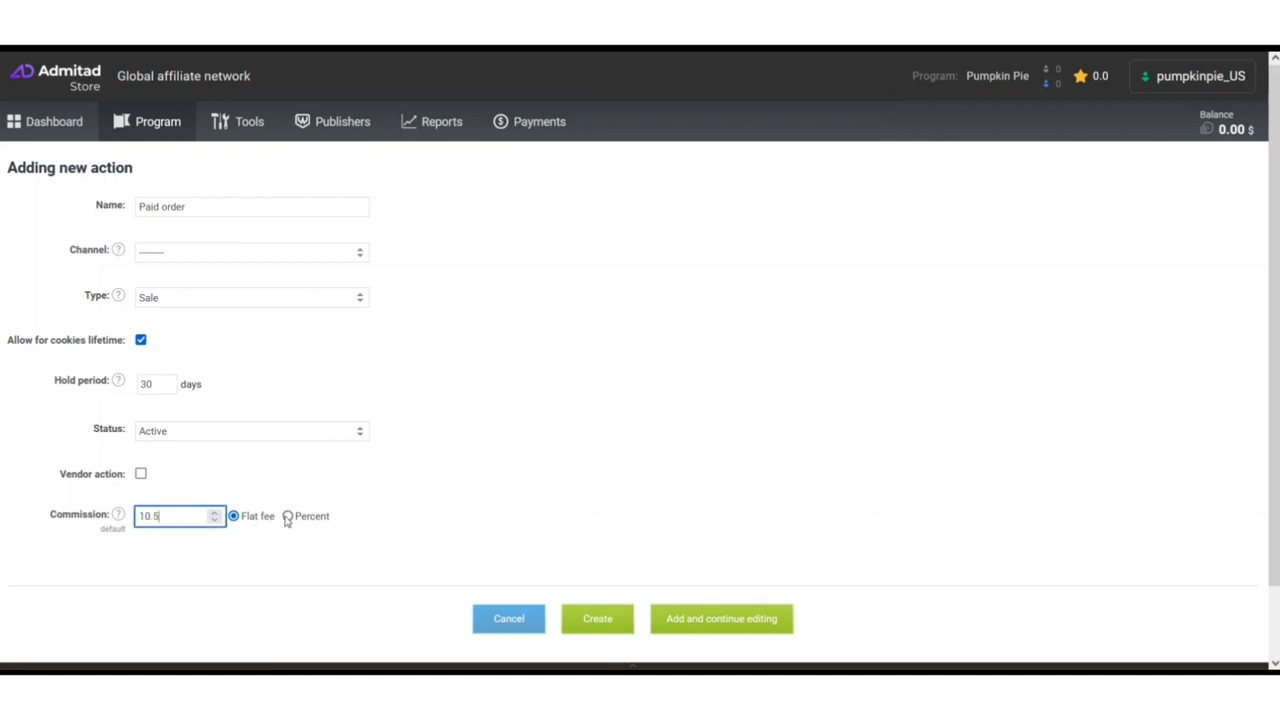
{"action": "left_click", "coordinate": [287, 517]}
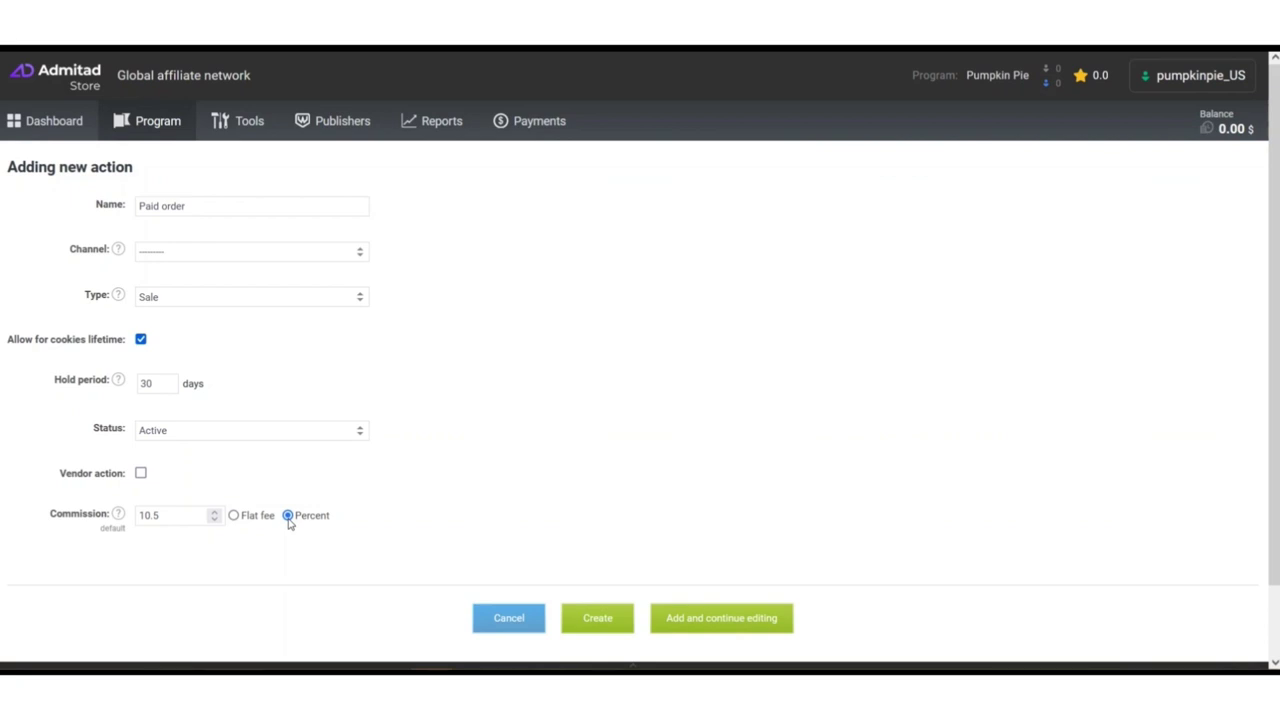
{"action": "left_click", "coordinate": [597, 620]}
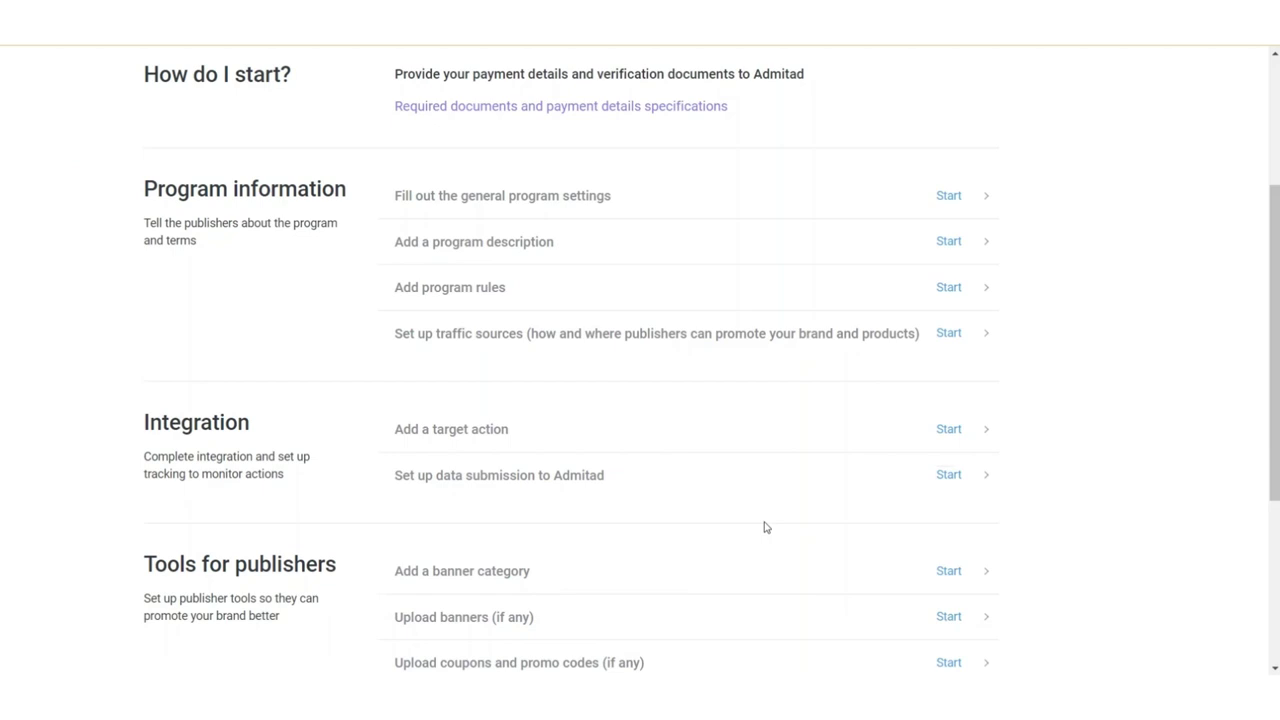
Start setting up data submission to Admitad and choose the Shopify plugin as the integration method
{"action": "left_click", "coordinate": [944, 487]}
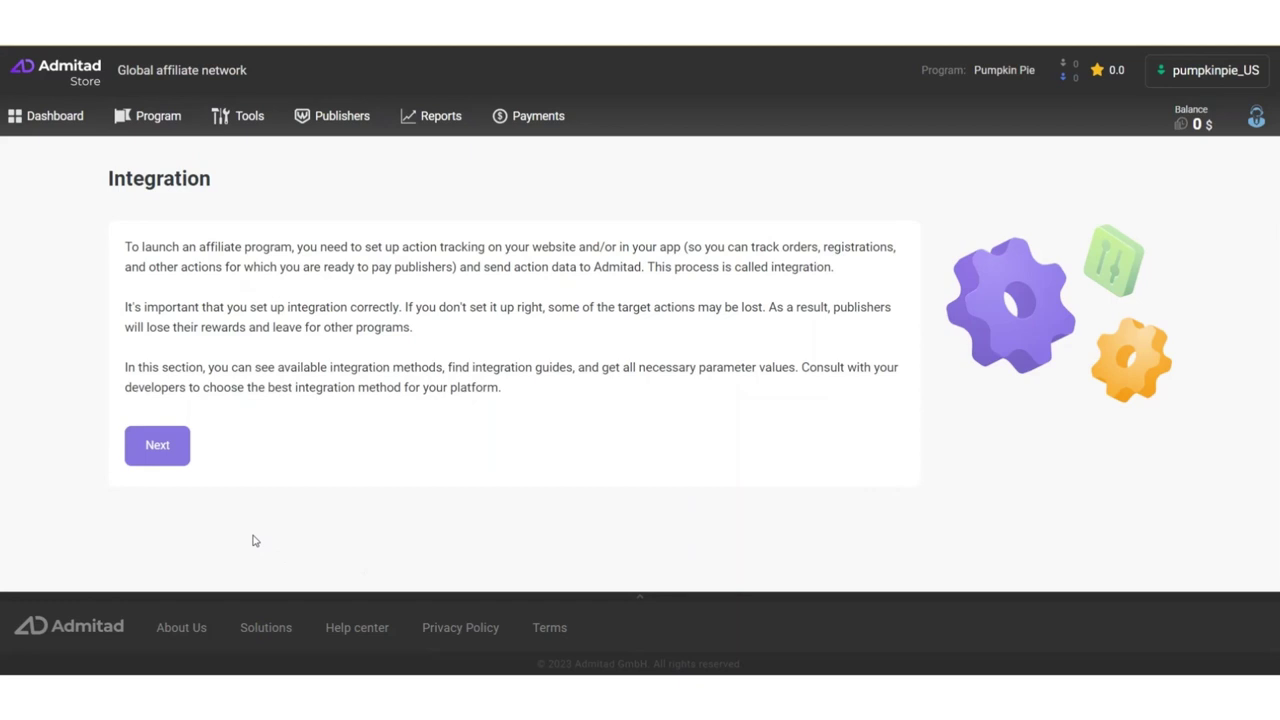
{"action": "left_click", "coordinate": [158, 447]}
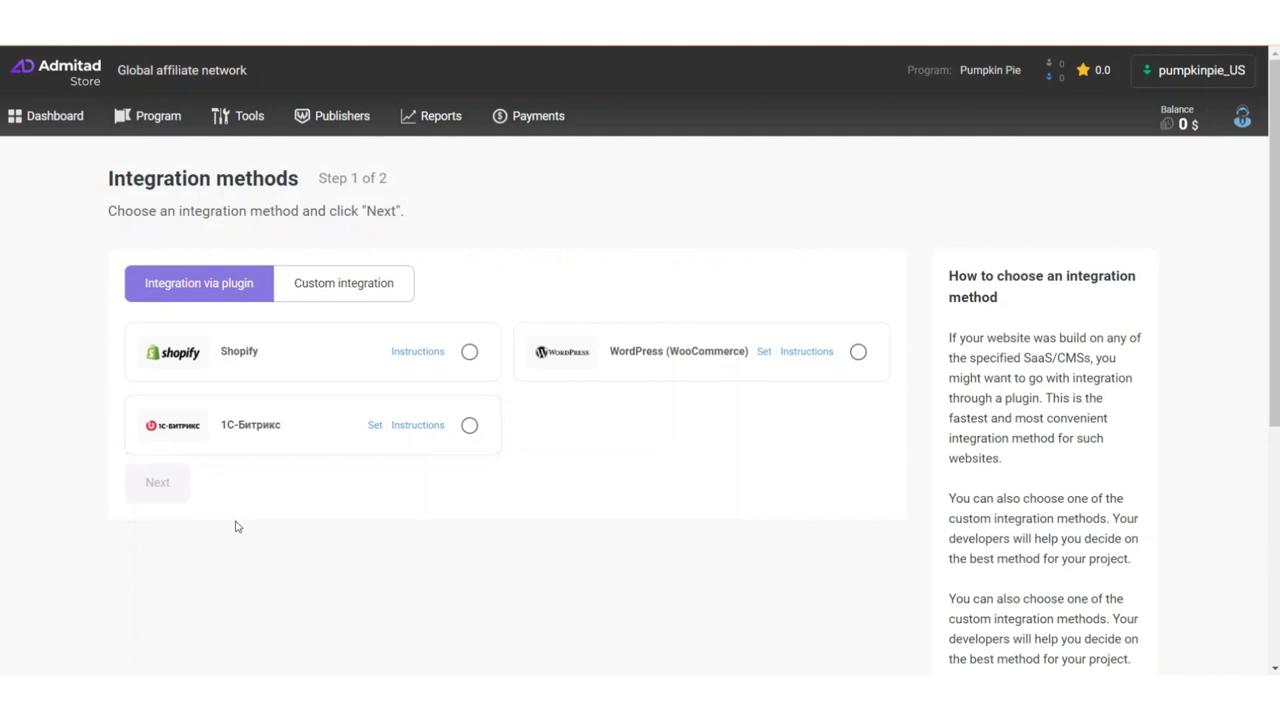
{"action": "scroll", "coordinate": [237, 526], "scroll_direction": "down", "scroll_amount": 1}
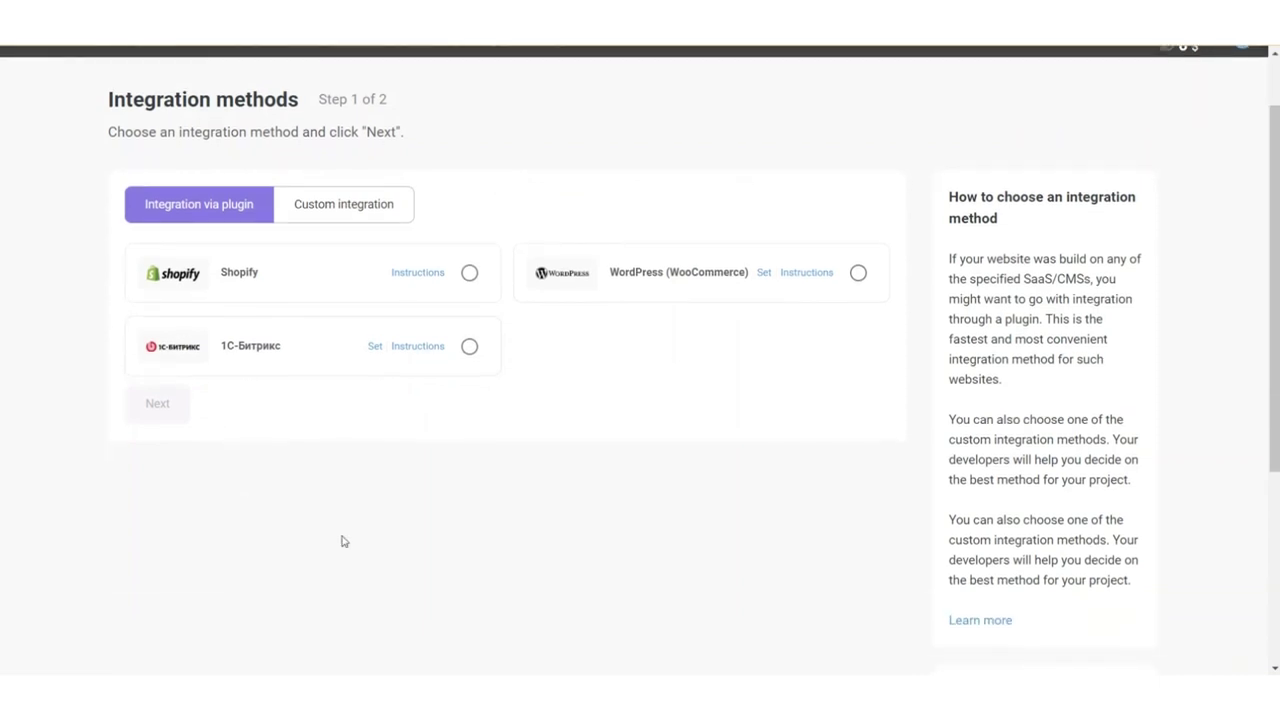
{"action": "left_click", "coordinate": [349, 207]}
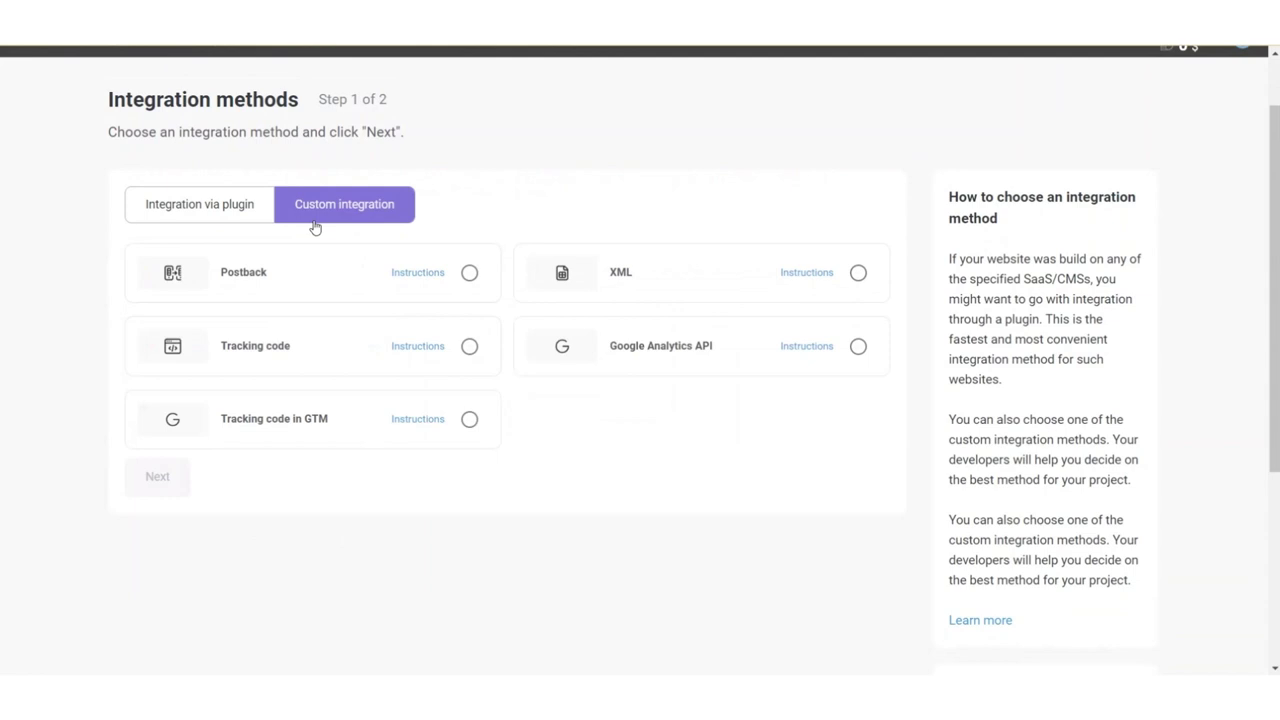
{"action": "left_click", "coordinate": [245, 223]}
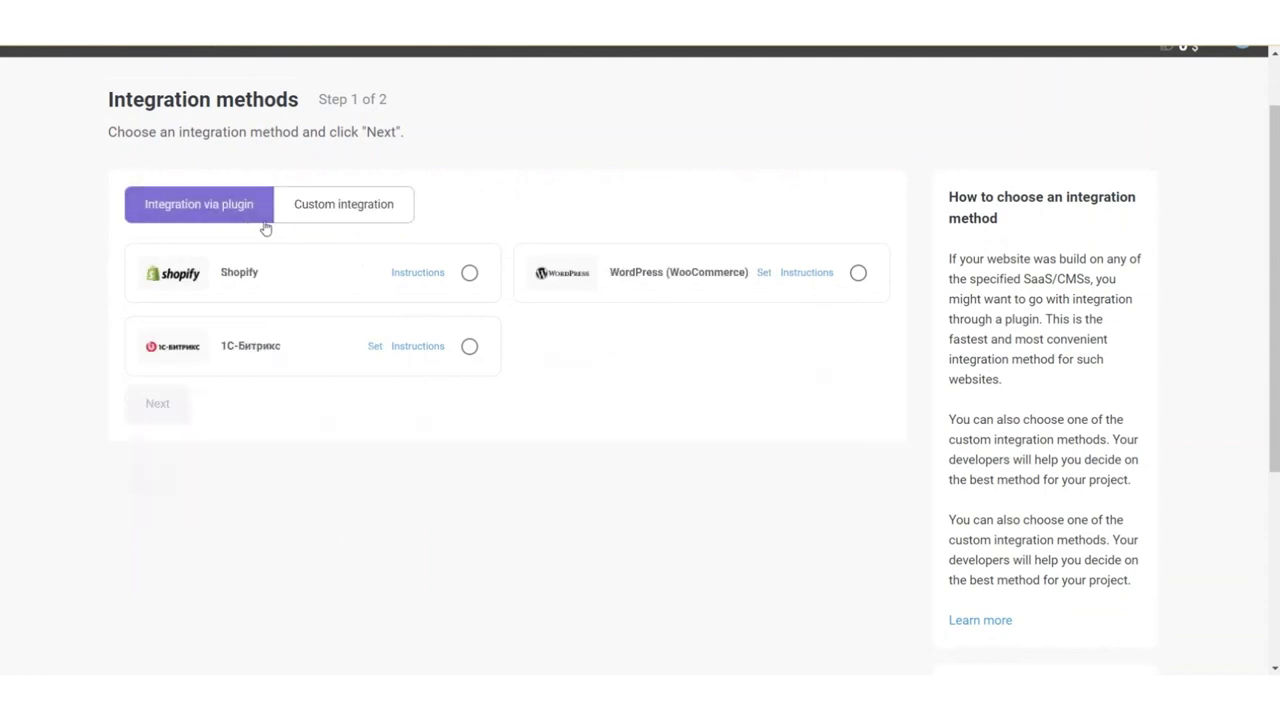
{"action": "left_click", "coordinate": [469, 274]}
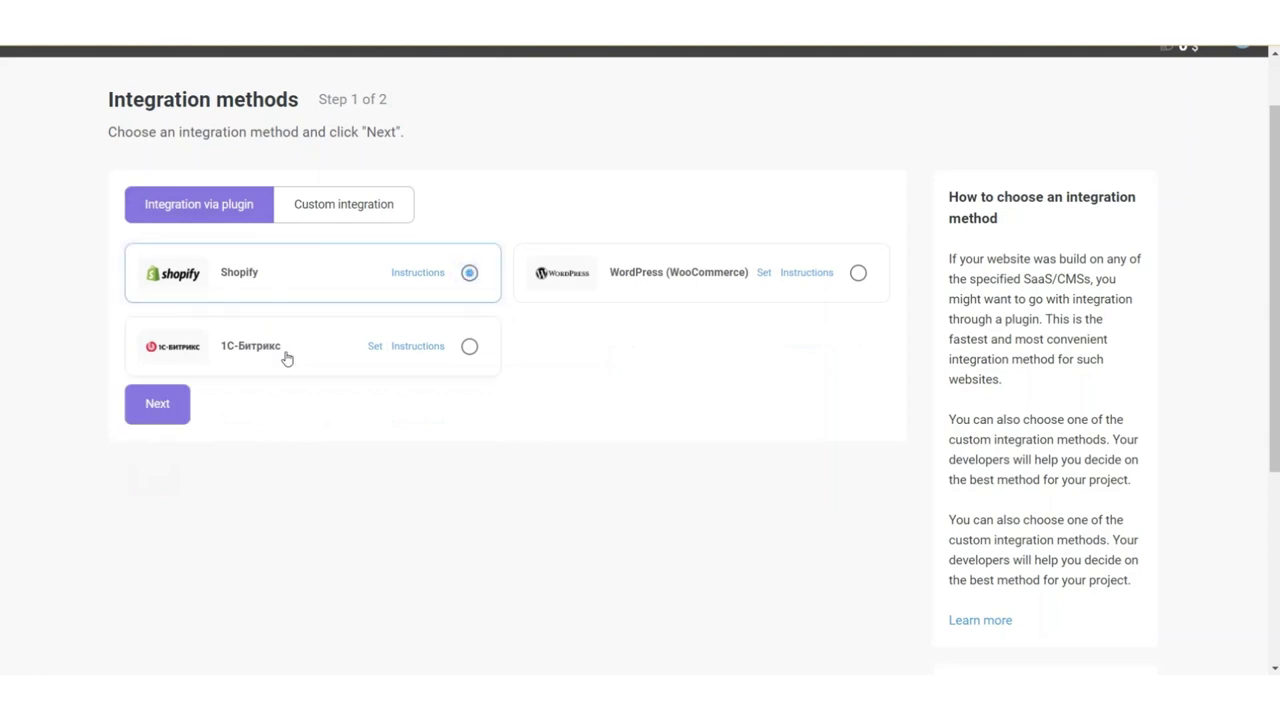
{"action": "left_click", "coordinate": [163, 405]}
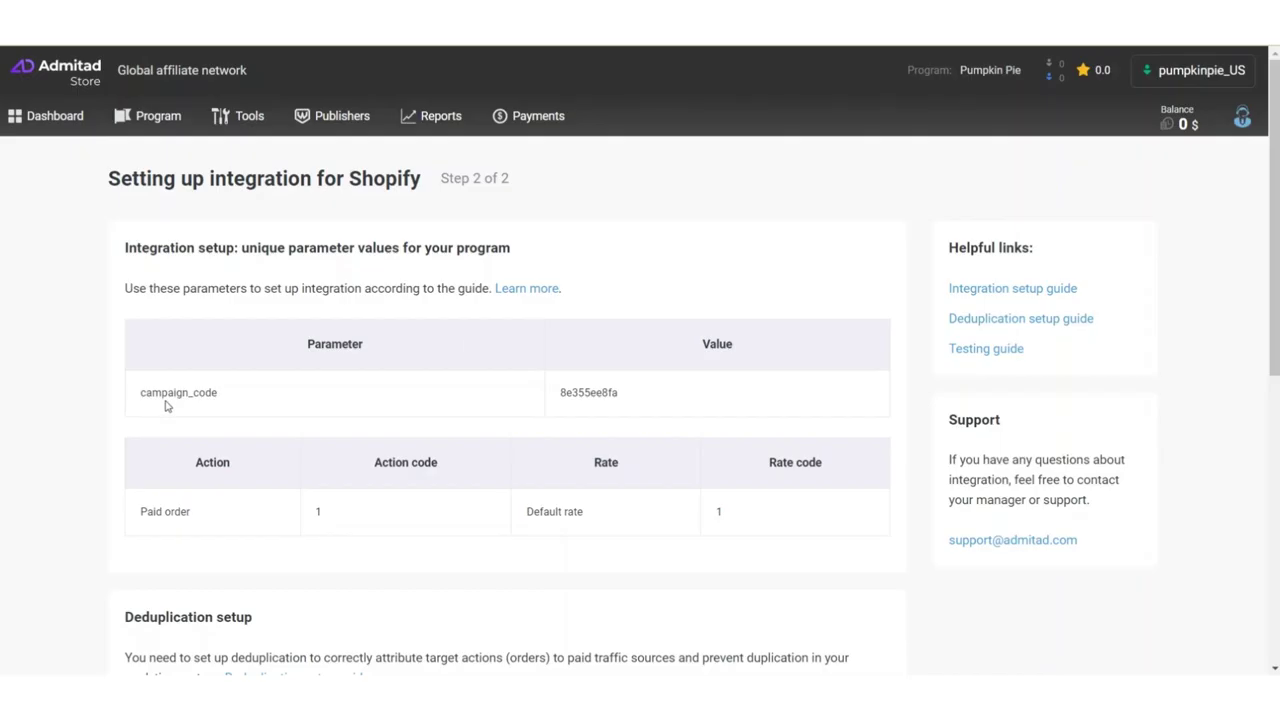
Read through the Shopify integration setup guide, including tracking code placement, deduplication, integration testing and the FAQ on parameter values
{"action": "left_click", "coordinate": [965, 292]}
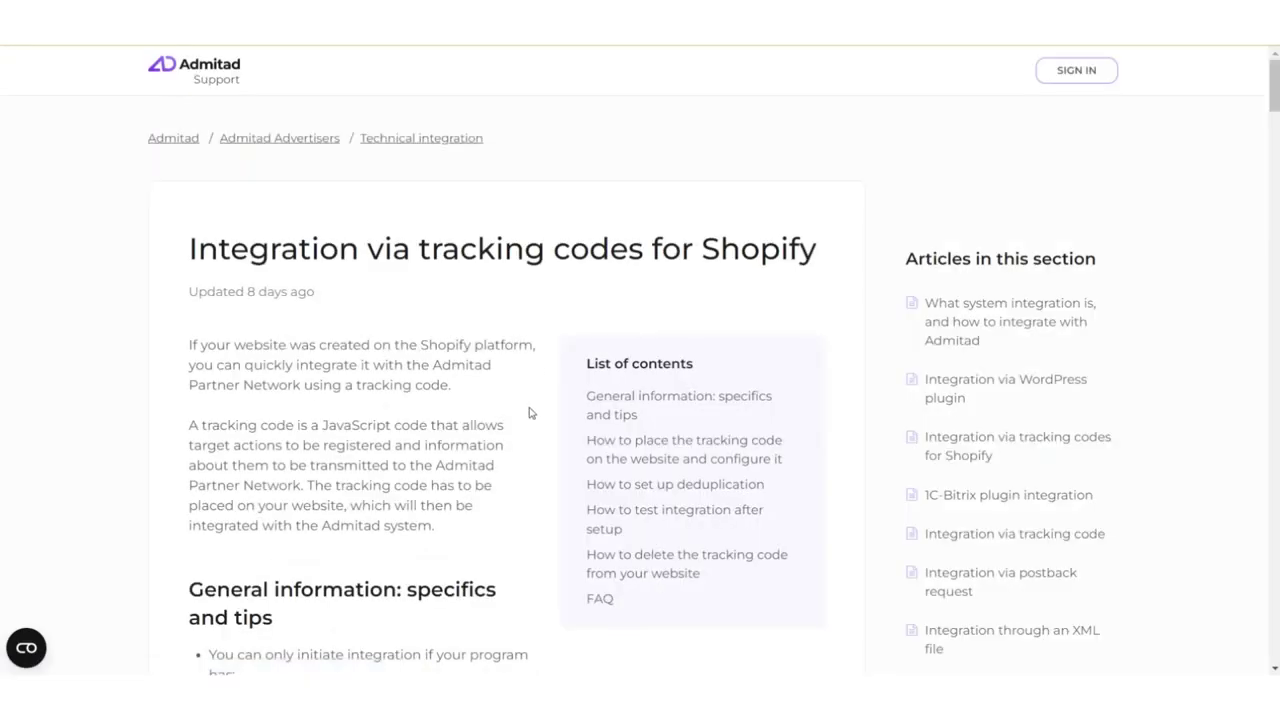
{"action": "scroll", "coordinate": [530, 413], "scroll_direction": "down", "scroll_amount": 8}
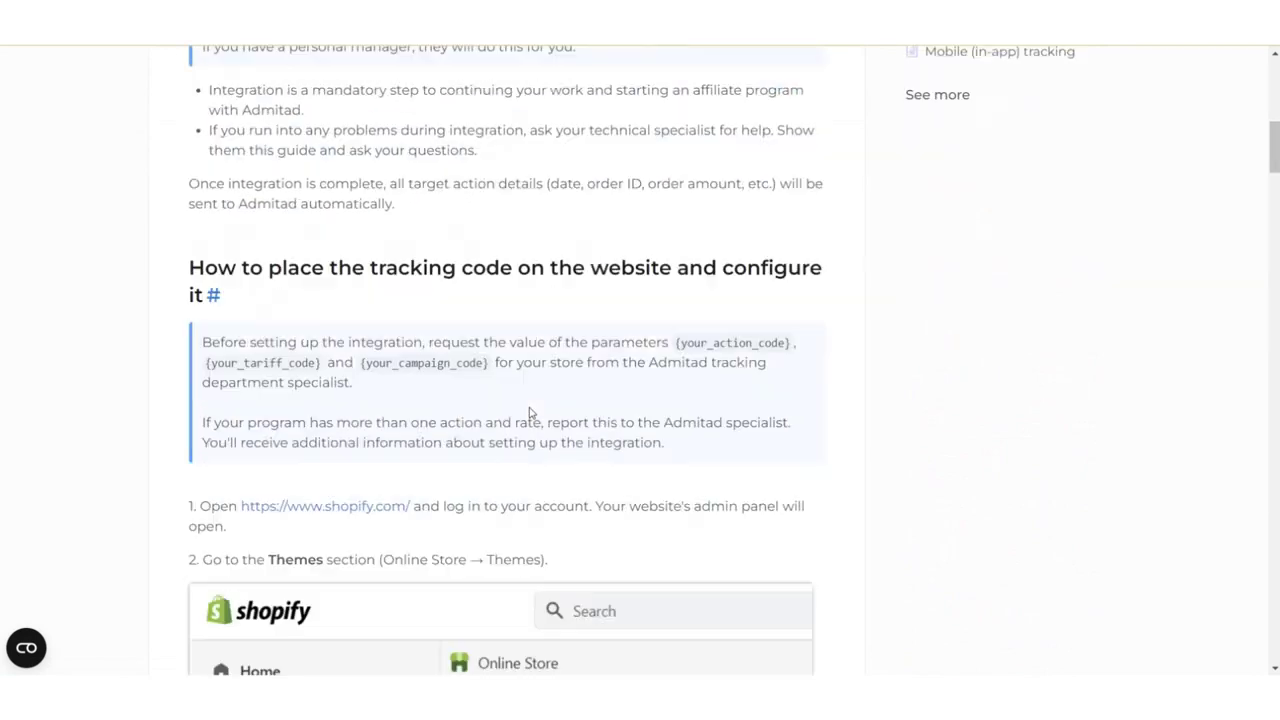
{"action": "scroll", "coordinate": [530, 413], "scroll_direction": "down", "scroll_amount": 1}
{"action": "scroll", "coordinate": [117, 440], "scroll_direction": "down", "scroll_amount": 3}
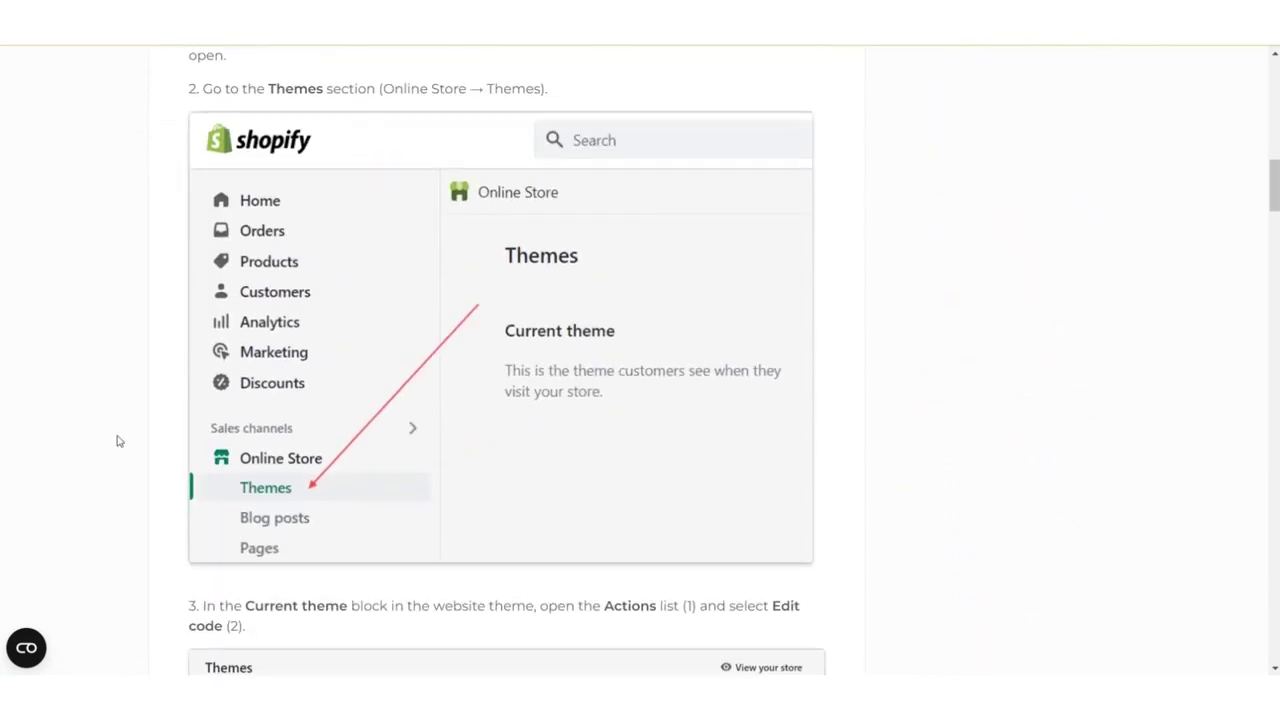
{"action": "scroll", "coordinate": [117, 440], "scroll_direction": "down", "scroll_amount": 8}
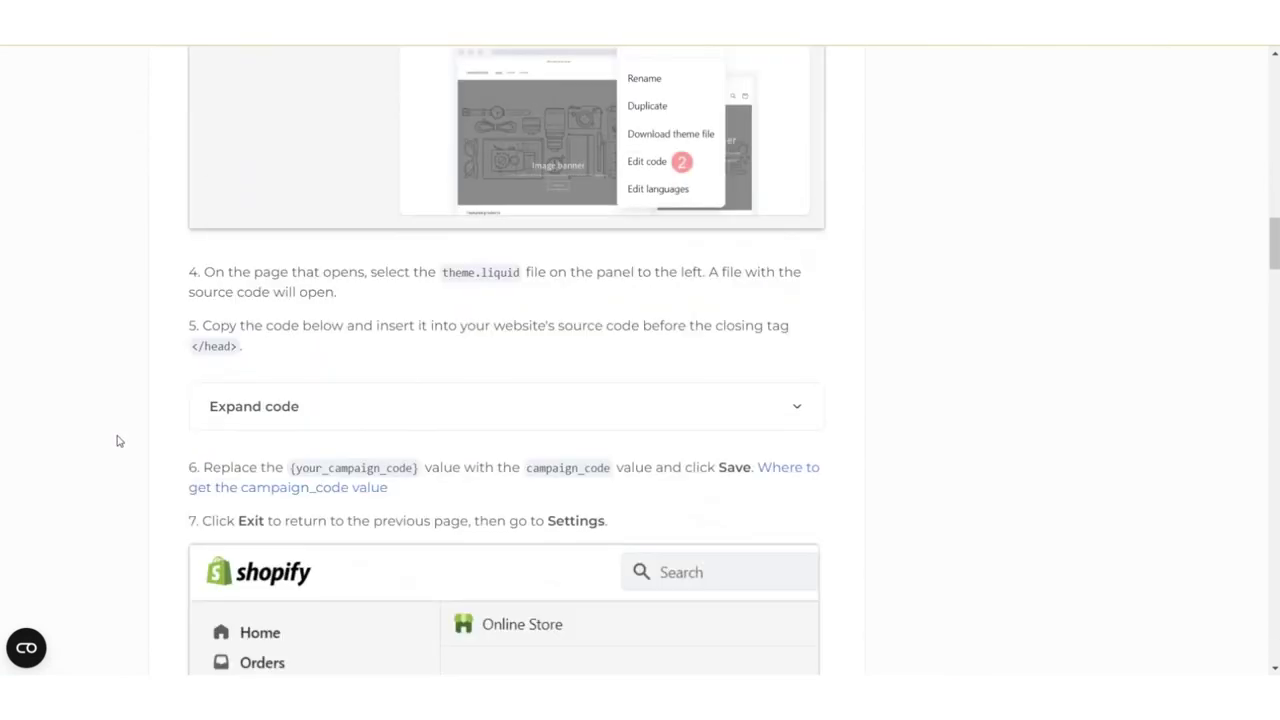
{"action": "scroll", "coordinate": [117, 440], "scroll_direction": "down", "scroll_amount": 8}
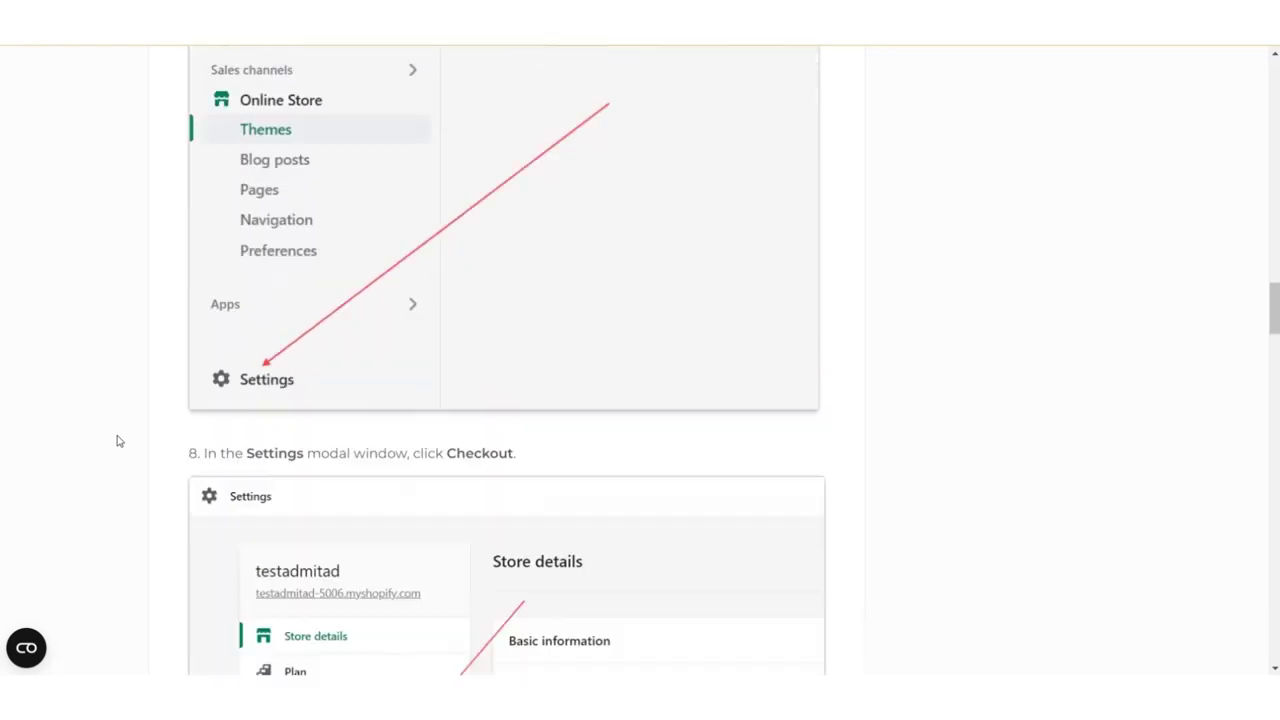
{"action": "scroll", "coordinate": [117, 440], "scroll_direction": "down", "scroll_amount": 10}
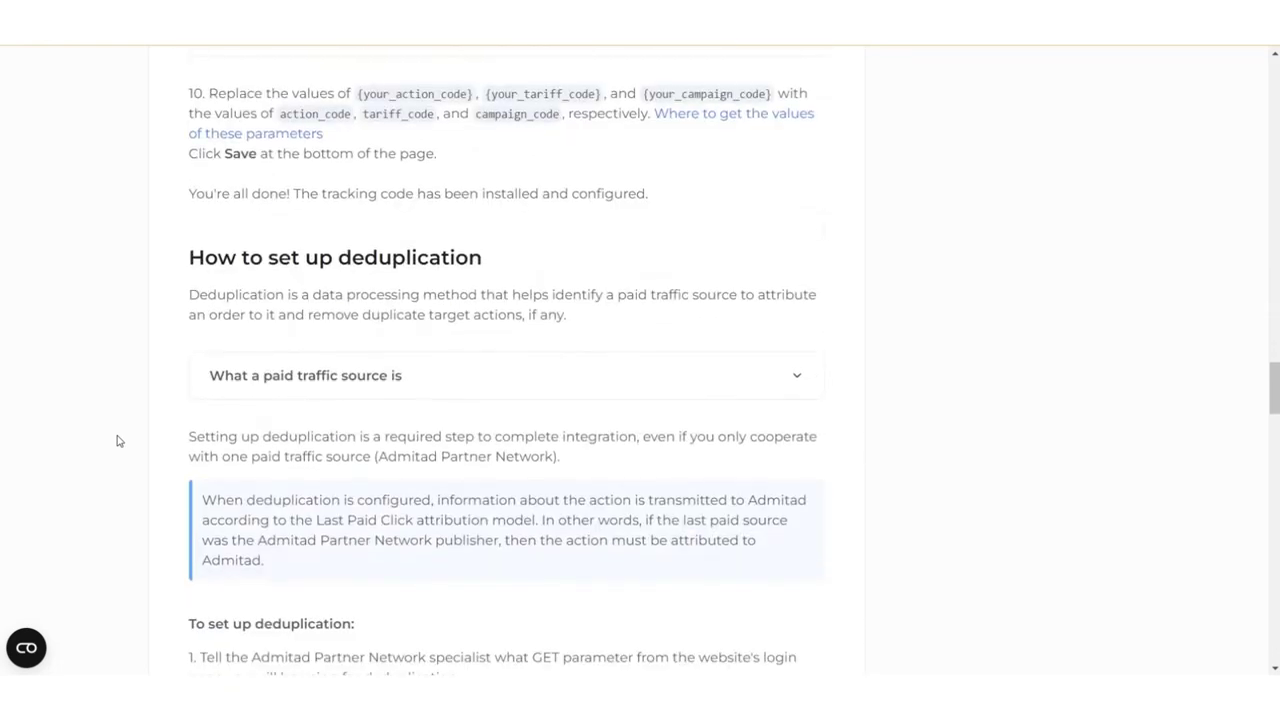
{"action": "scroll", "coordinate": [117, 440], "scroll_direction": "down", "scroll_amount": 11}
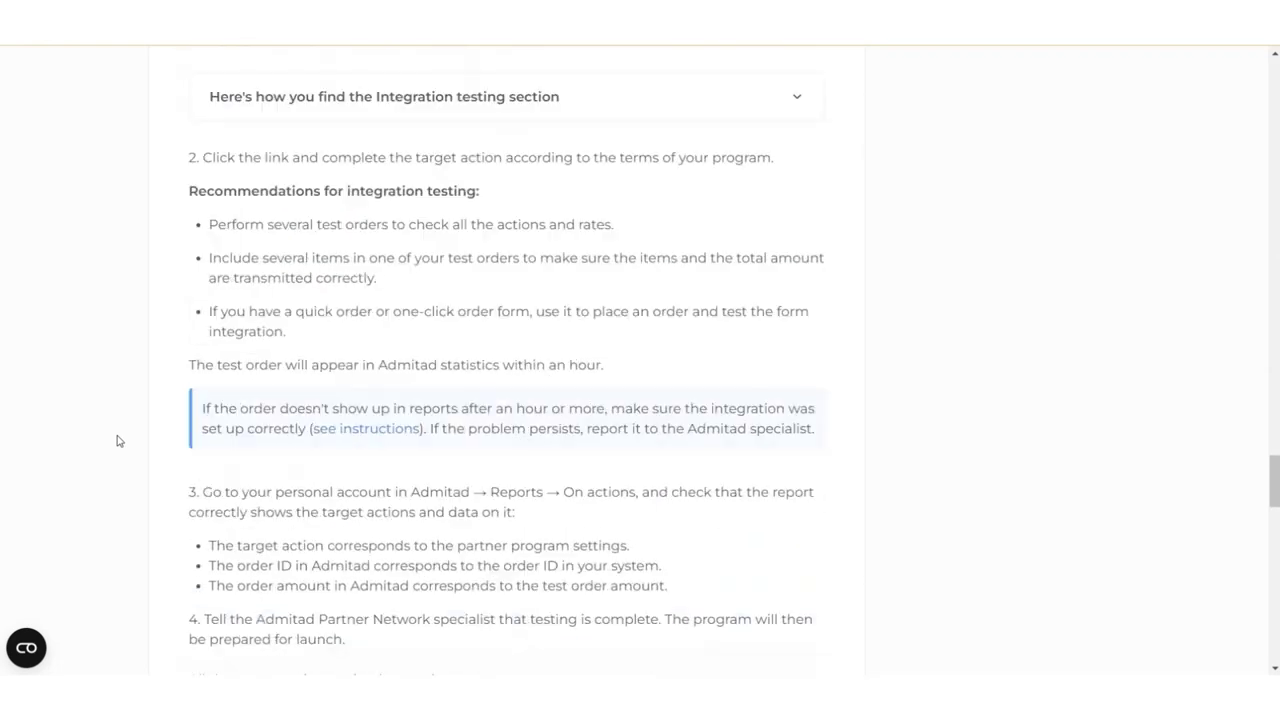
{"action": "scroll", "coordinate": [117, 440], "scroll_direction": "down", "scroll_amount": 10}
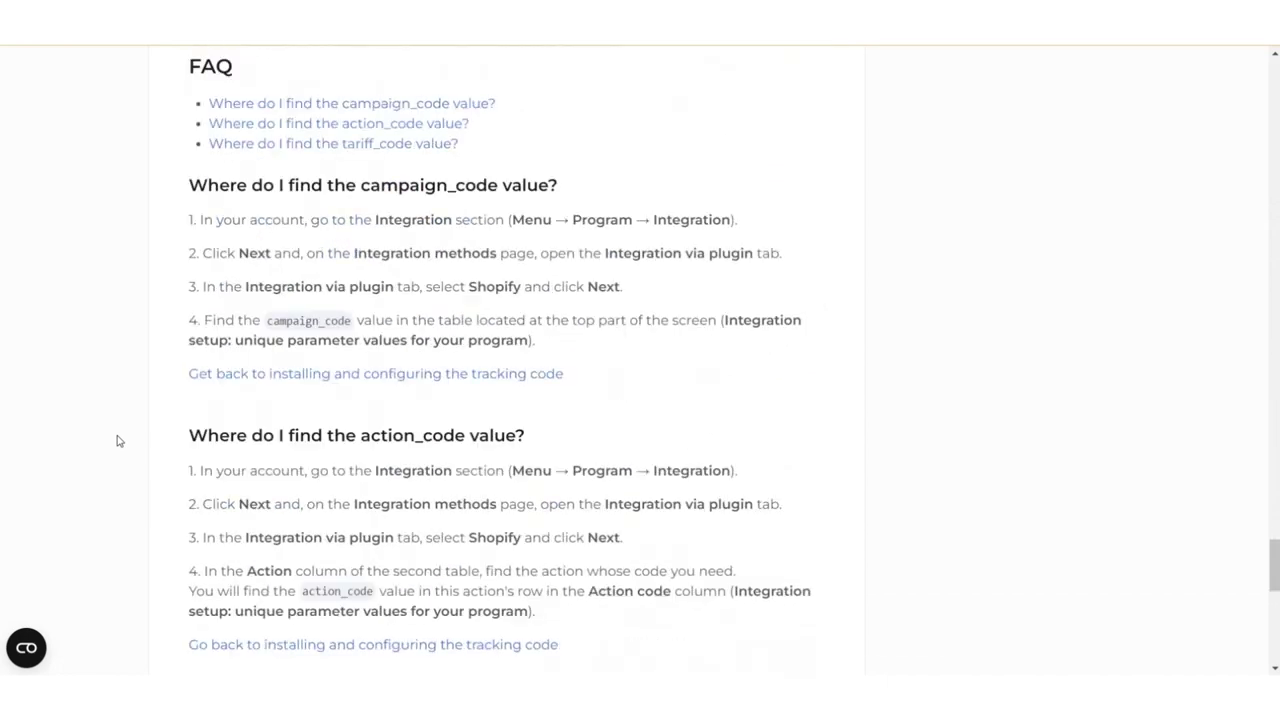
{"action": "scroll", "coordinate": [117, 440], "scroll_direction": "down", "scroll_amount": 2}
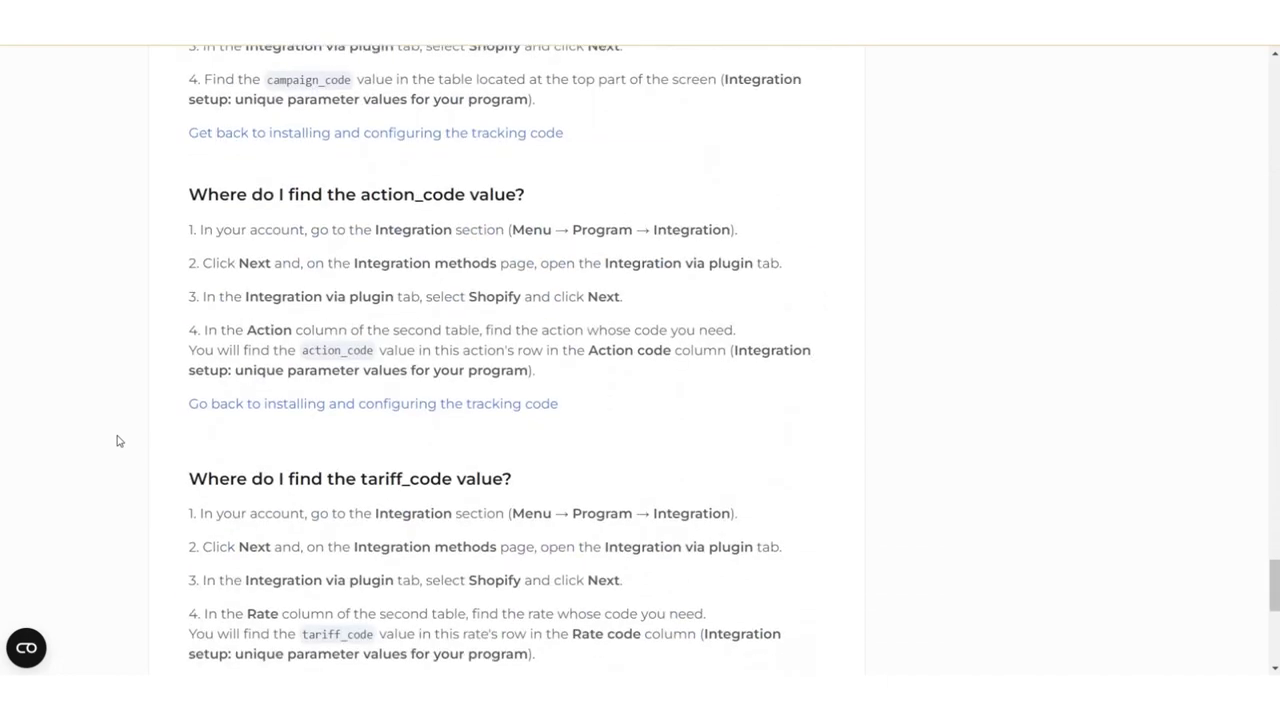
{"action": "scroll", "coordinate": [117, 440], "scroll_direction": "up", "scroll_amount": 14}
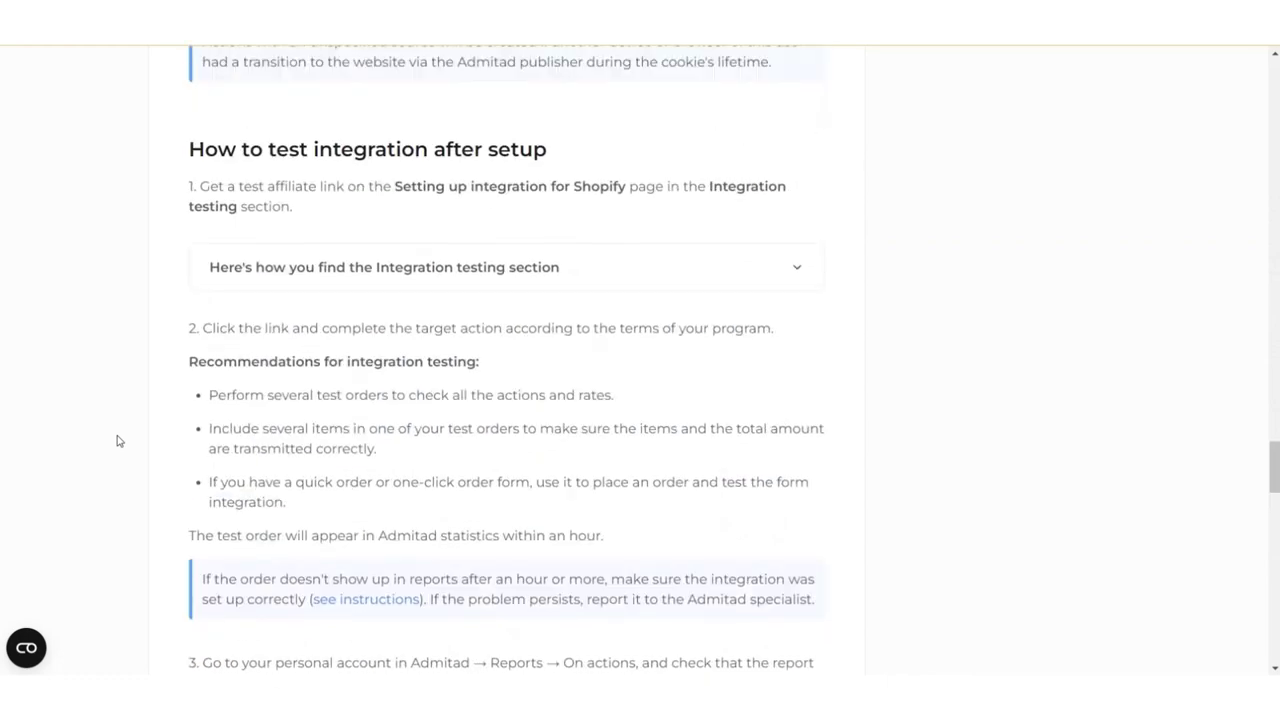
{"action": "scroll", "coordinate": [117, 440], "scroll_direction": "up", "scroll_amount": 12}
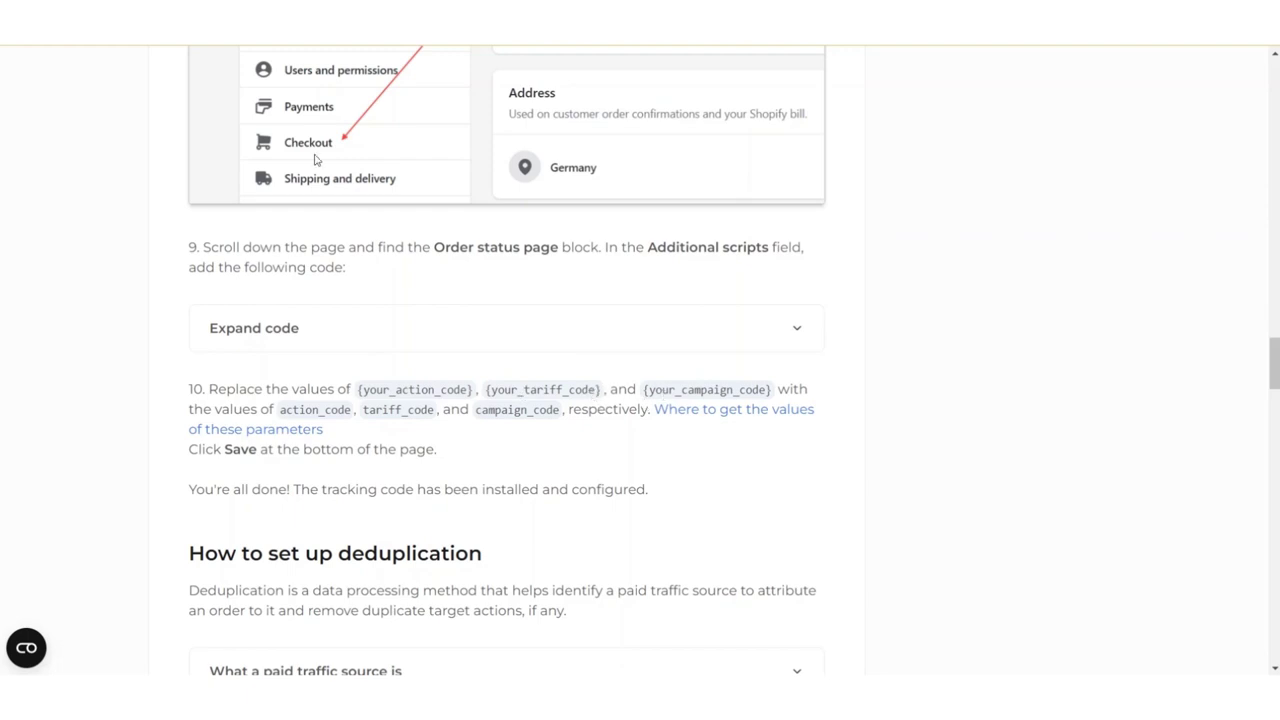
Go back to the Shopify integration page and open the integration testing guide from its Integration testing section
{"action": "left_click", "coordinate": [140, 20]}
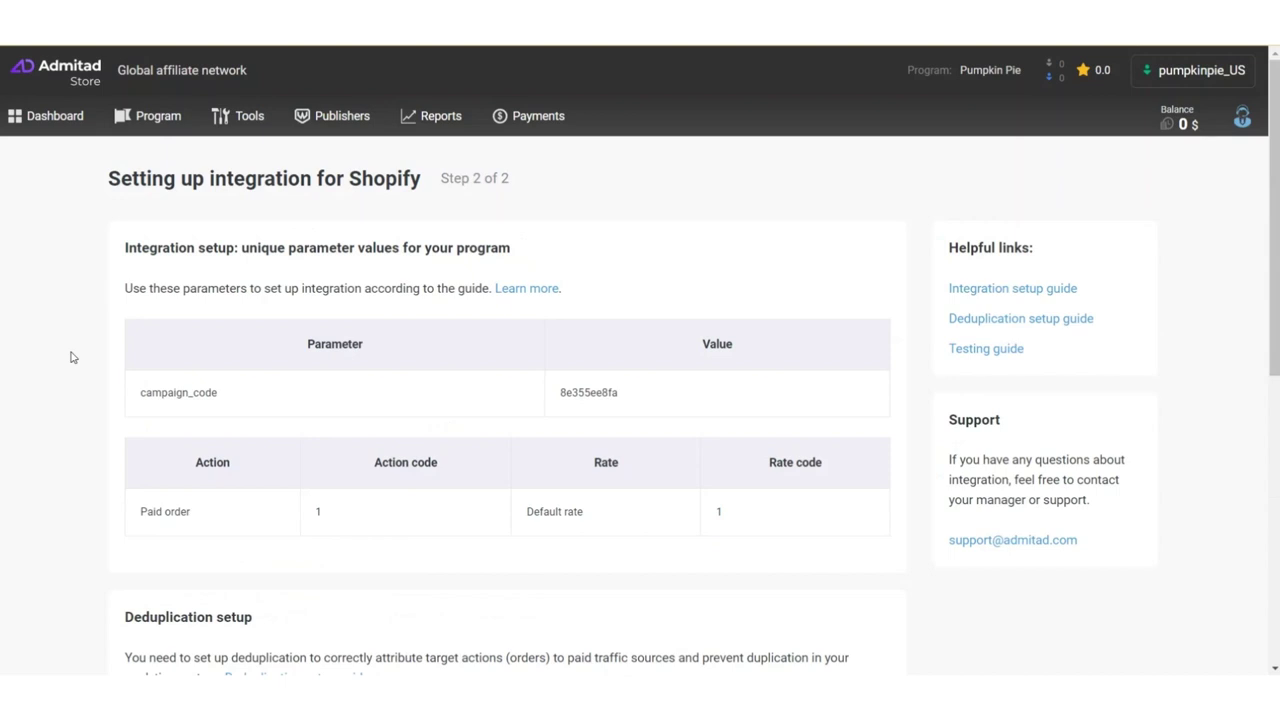
{"action": "scroll", "coordinate": [71, 357], "scroll_direction": "down", "scroll_amount": 5}
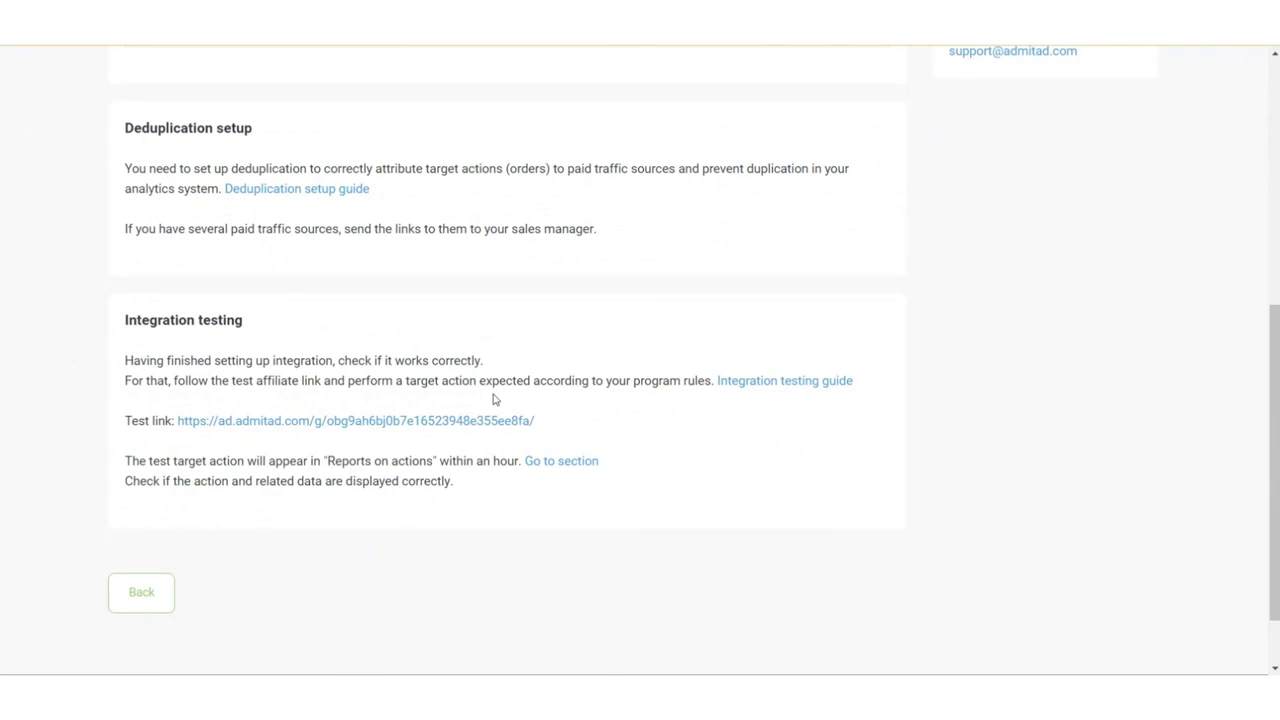
{"action": "left_click", "coordinate": [751, 385]}
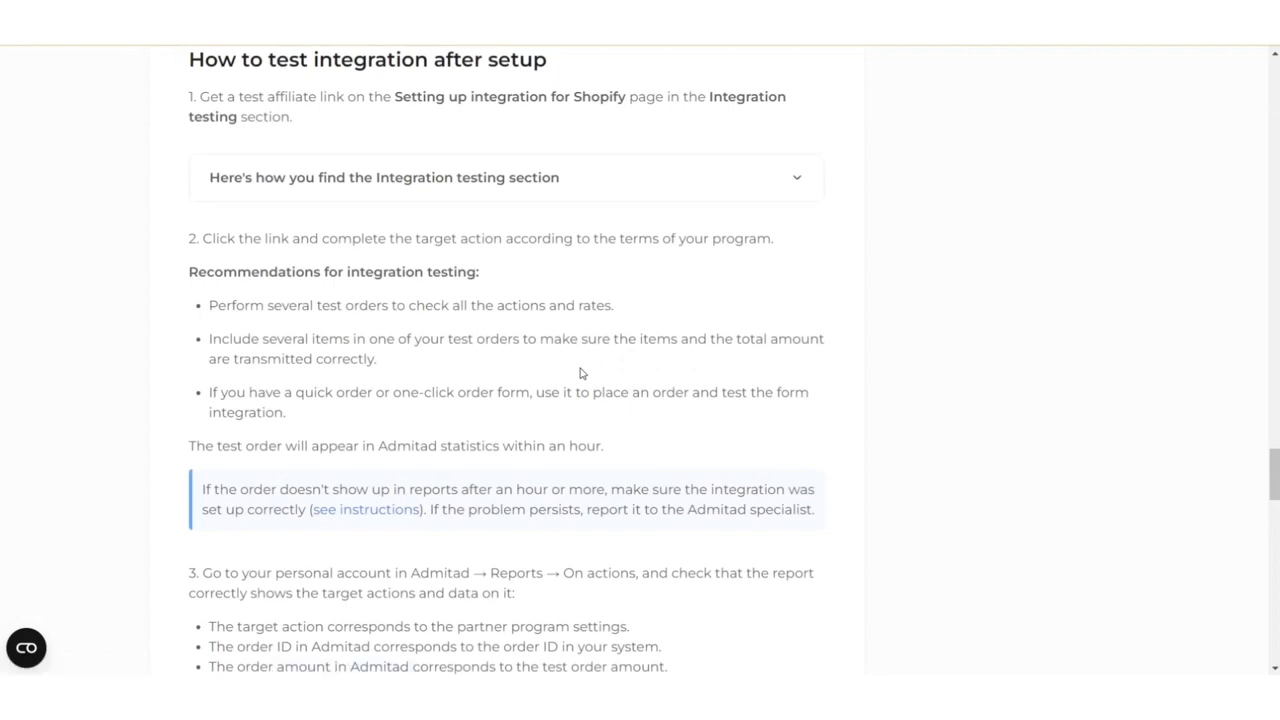
Return to the program setup checklist and submit the program for approval
{"action": "key", "text": "alt+Left"}
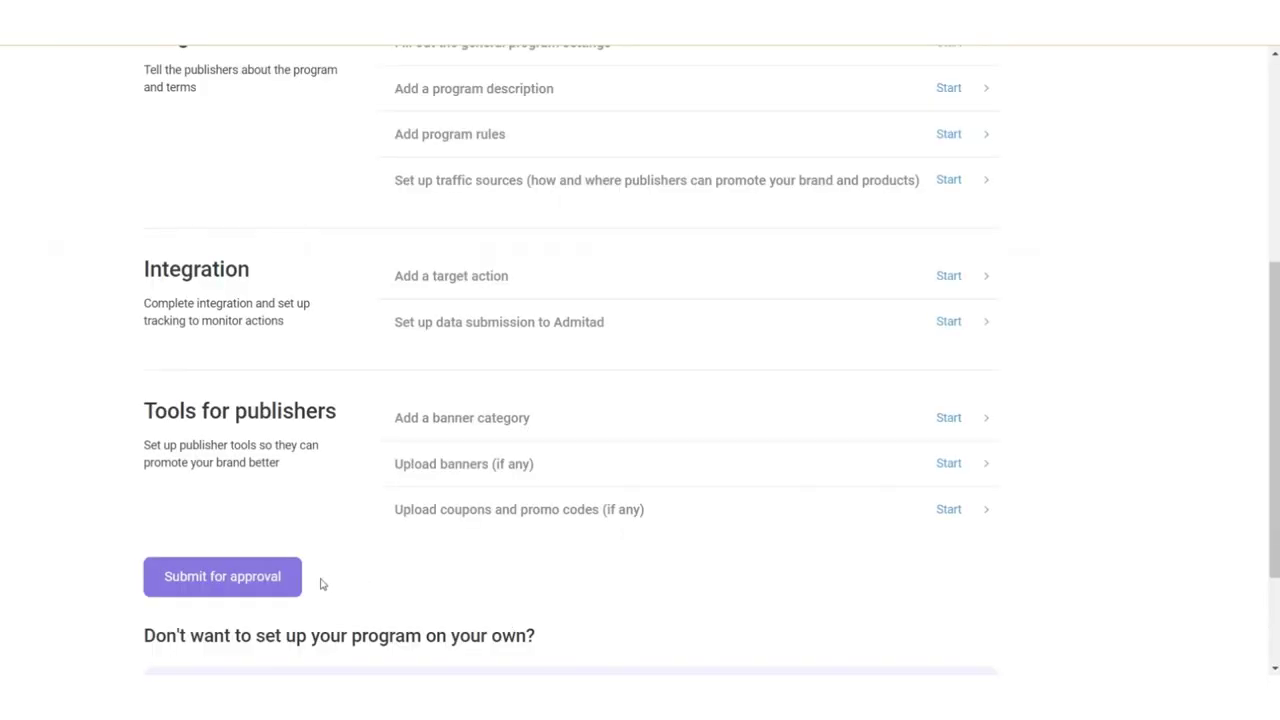
{"action": "left_click", "coordinate": [228, 586]}
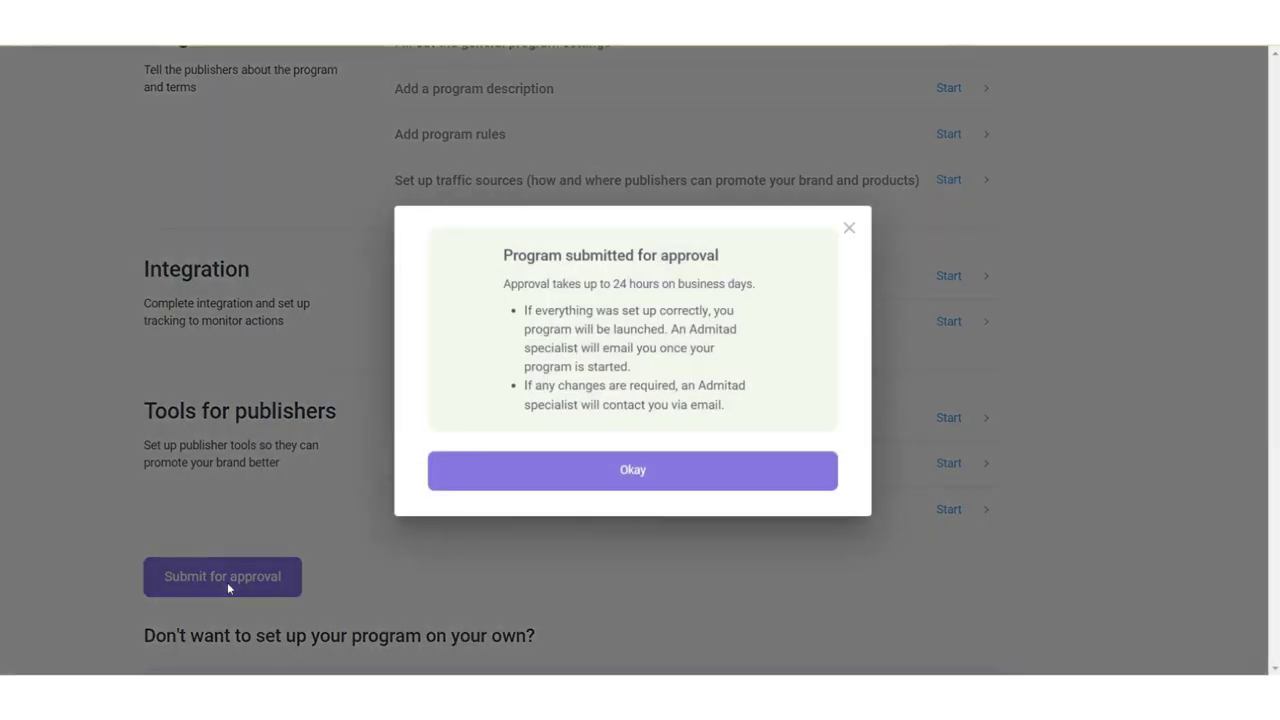